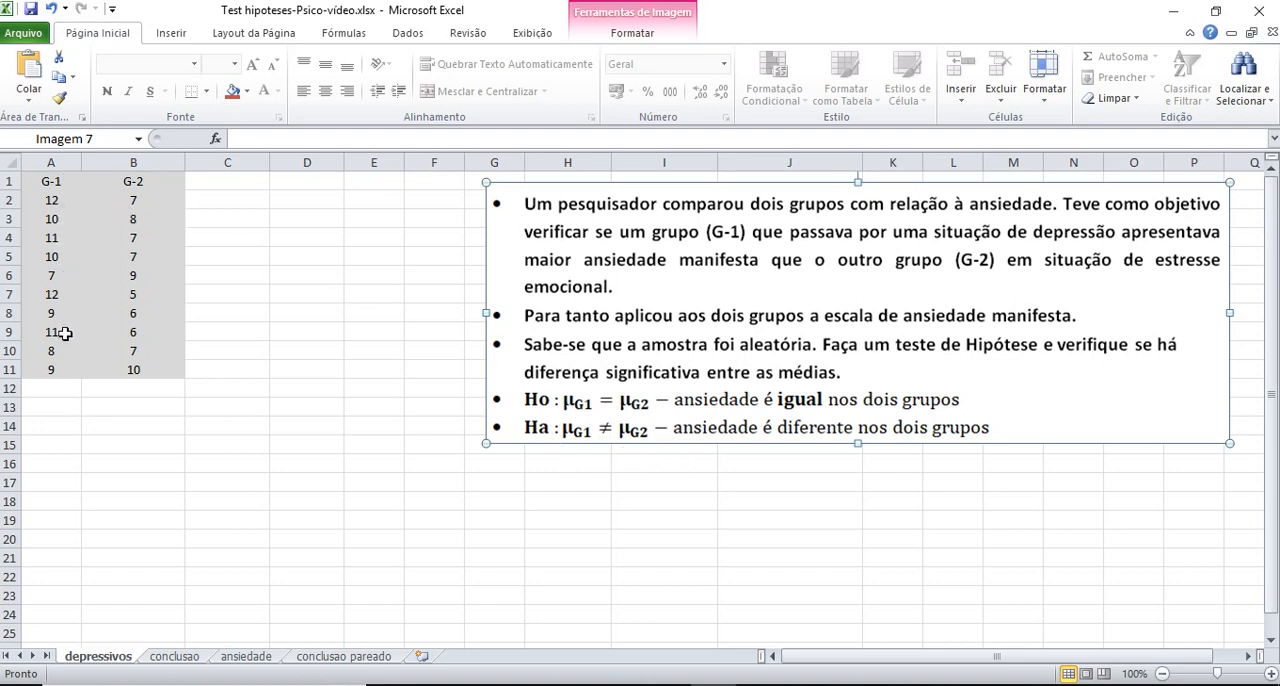
Shrink the problem-statement picture and place it beside the G-1 and G-2 data, starting at column F and spanning rows 2 to 11
scroll(285, 342, "up", 2)
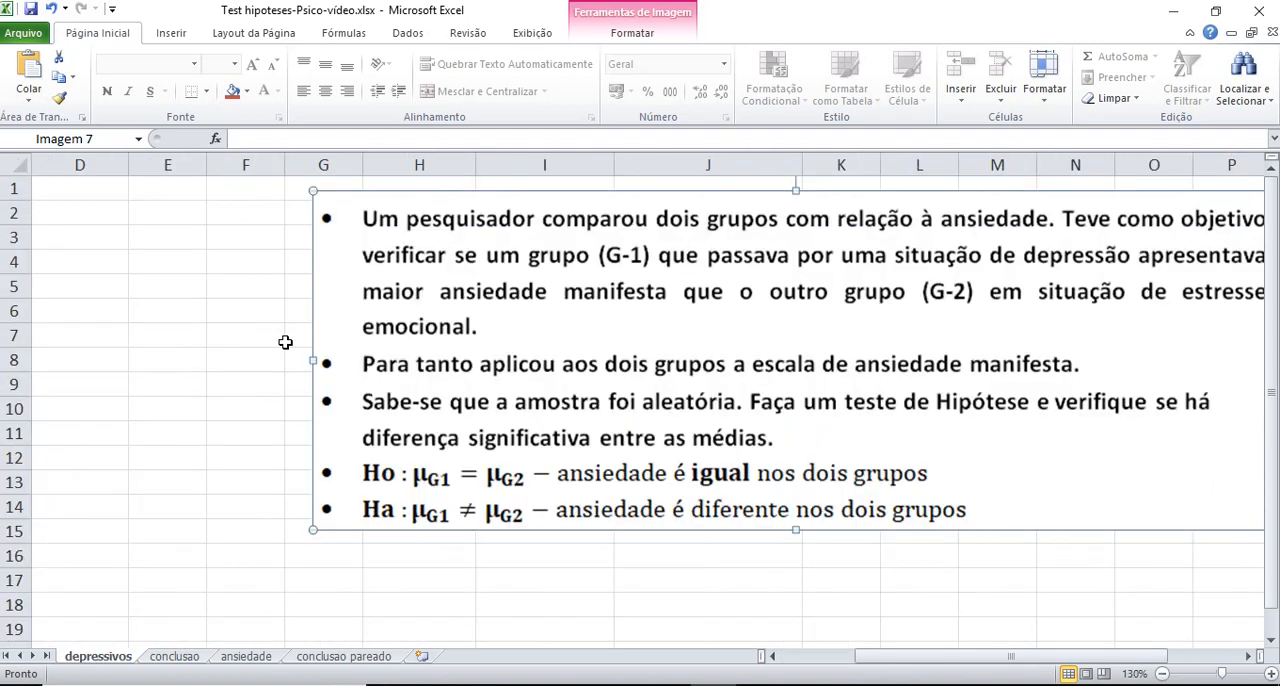
left_click_drag(891, 649, 773, 656)
left_click_drag(725, 362, 554, 348)
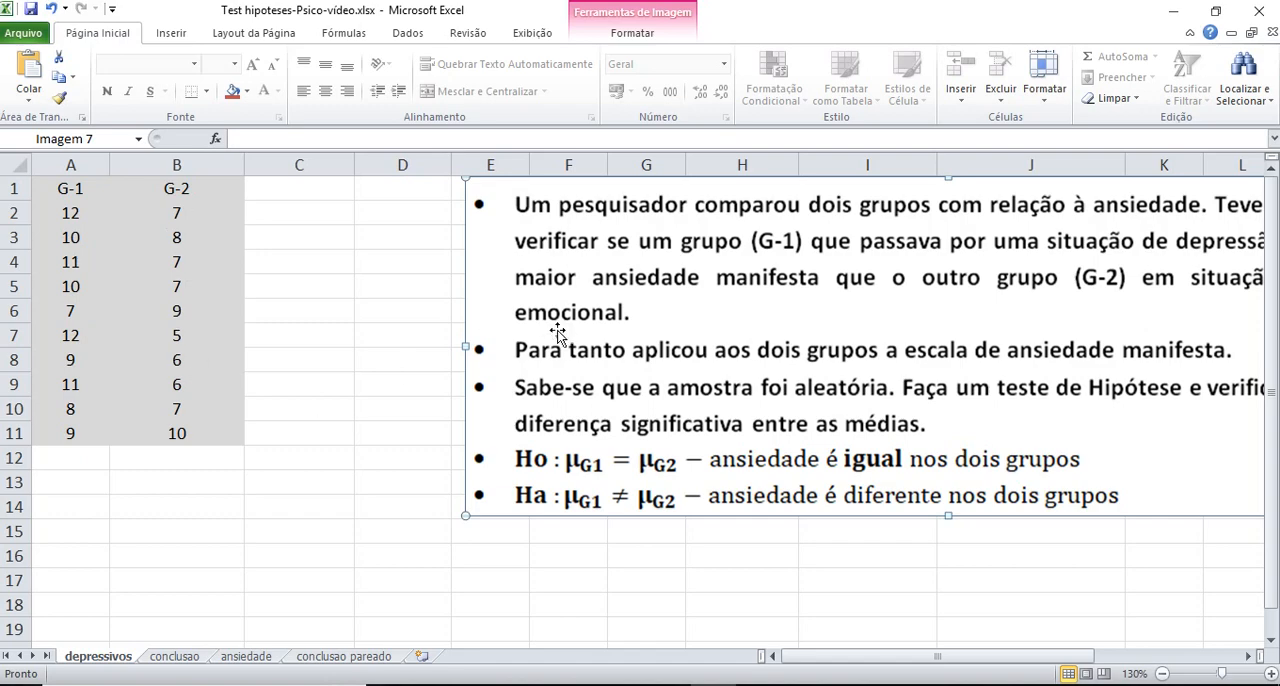
left_click_drag(557, 331, 490, 331)
left_click_drag(392, 186, 647, 186)
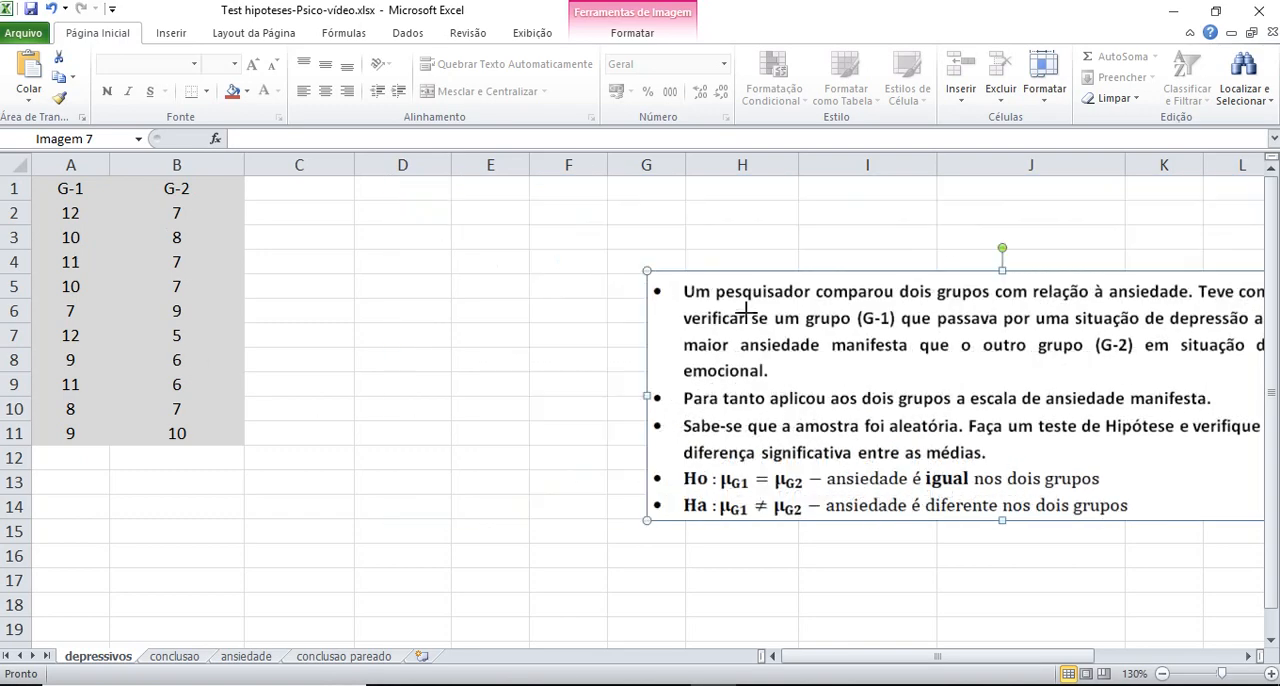
left_click_drag(796, 325, 678, 260)
left_click(905, 528)
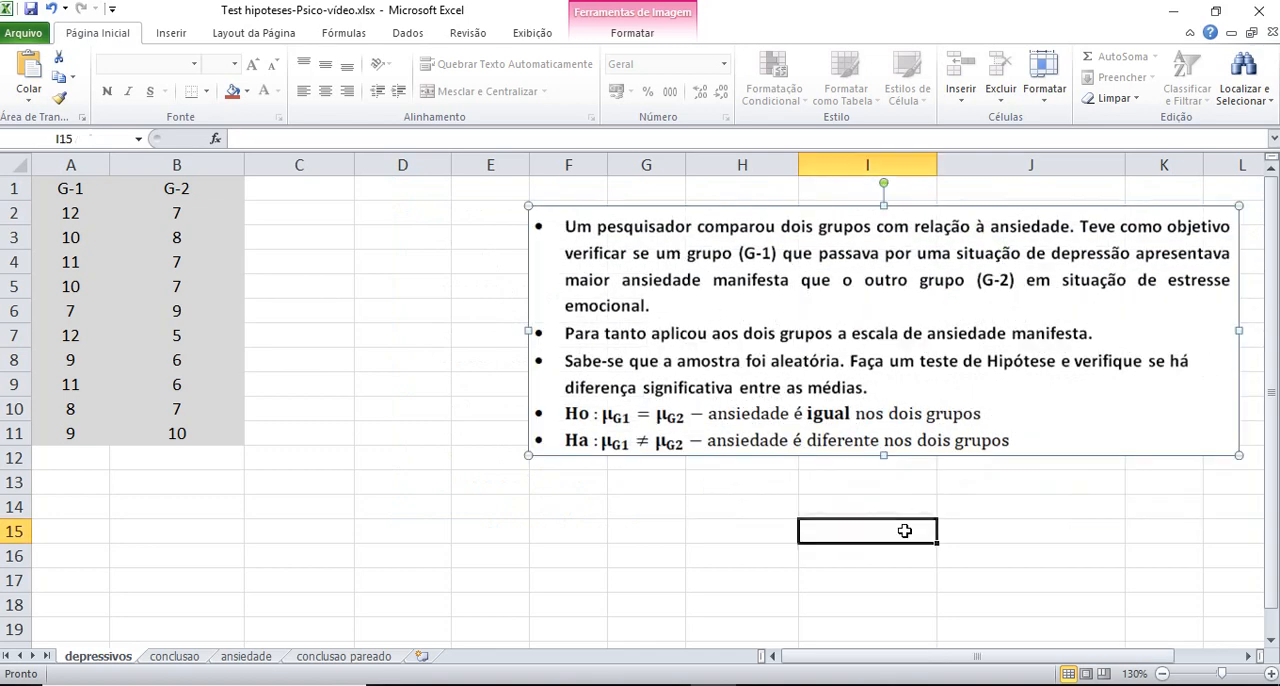
Start the data analysis t-test for two samples assuming equal variances (Teste-T: duas amostras presumindo variâncias equivalentes)
left_click(408, 33)
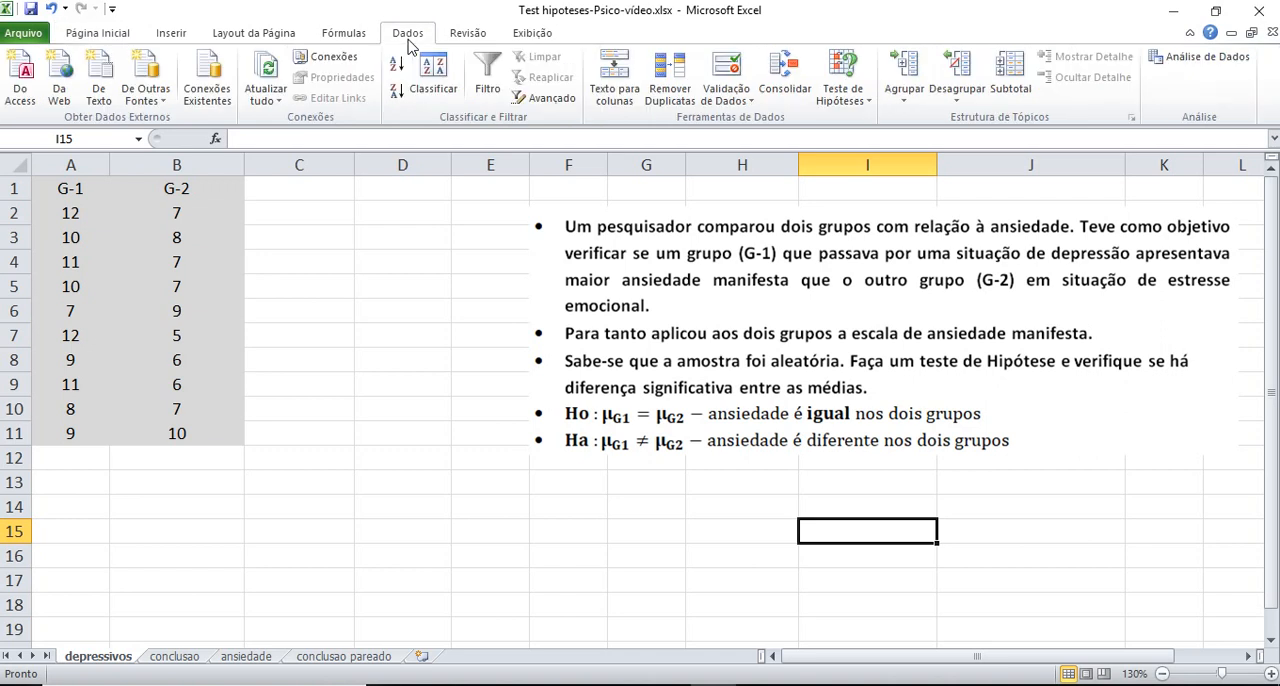
left_click(1189, 58)
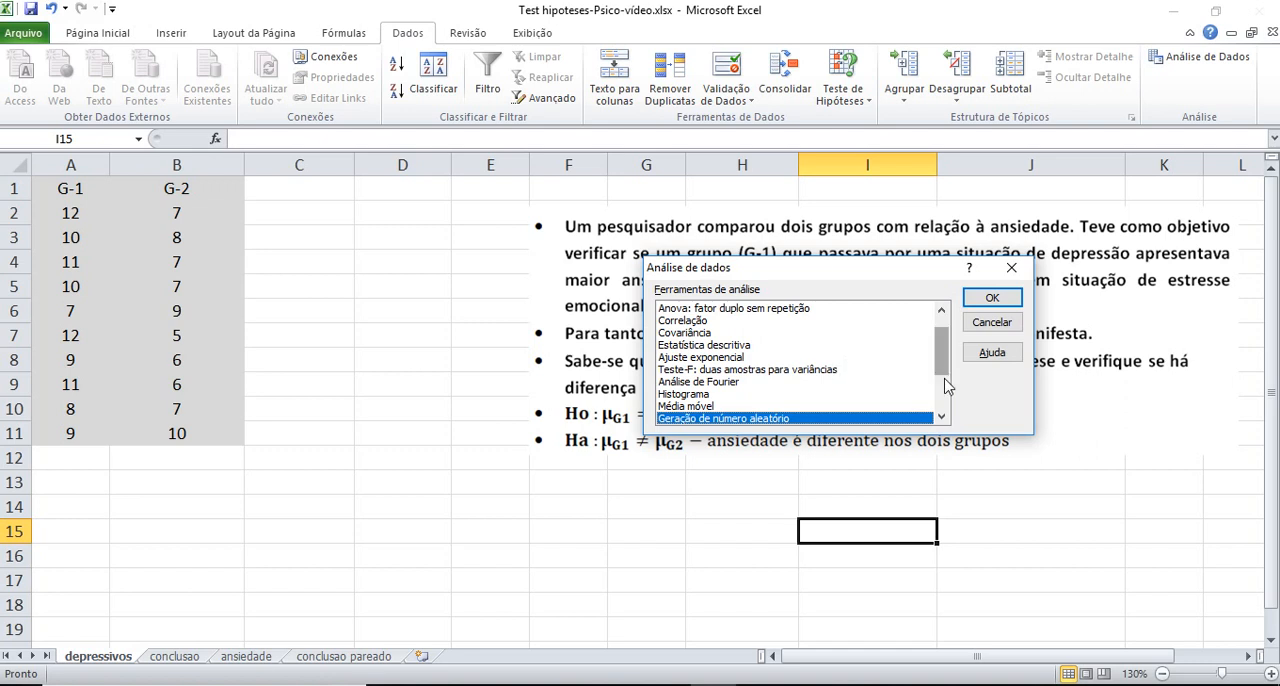
scroll(941, 354, "down", 3)
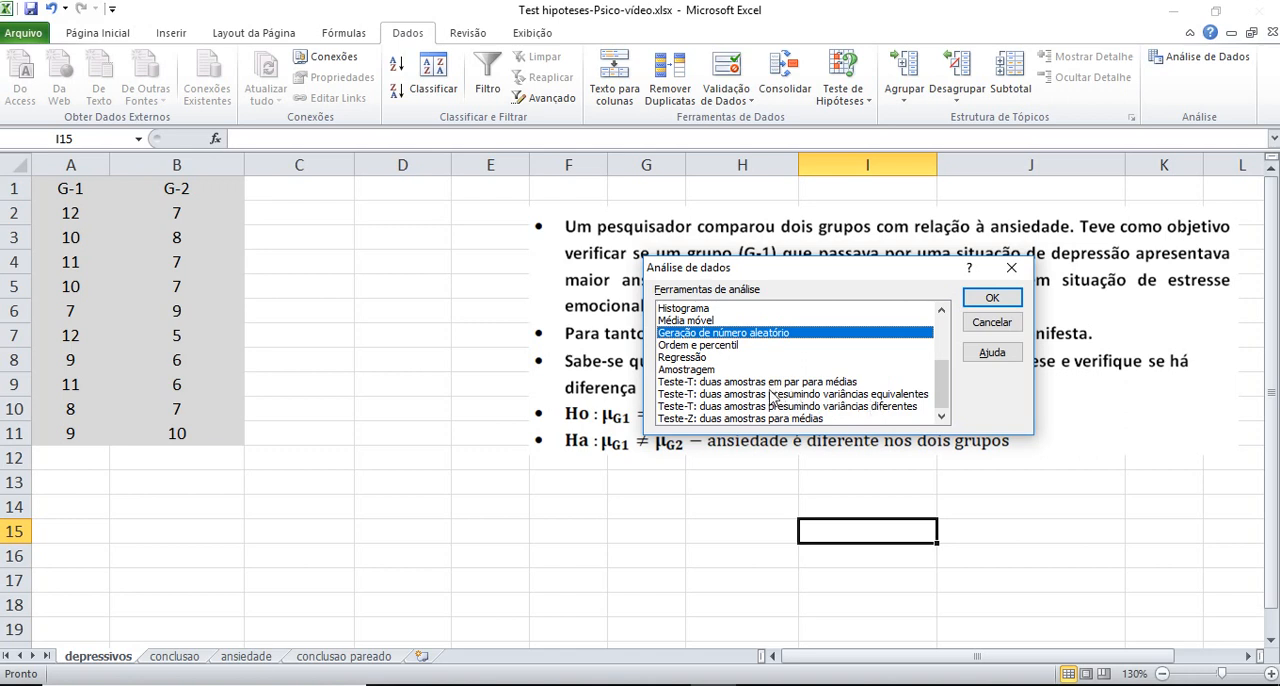
left_click(884, 396)
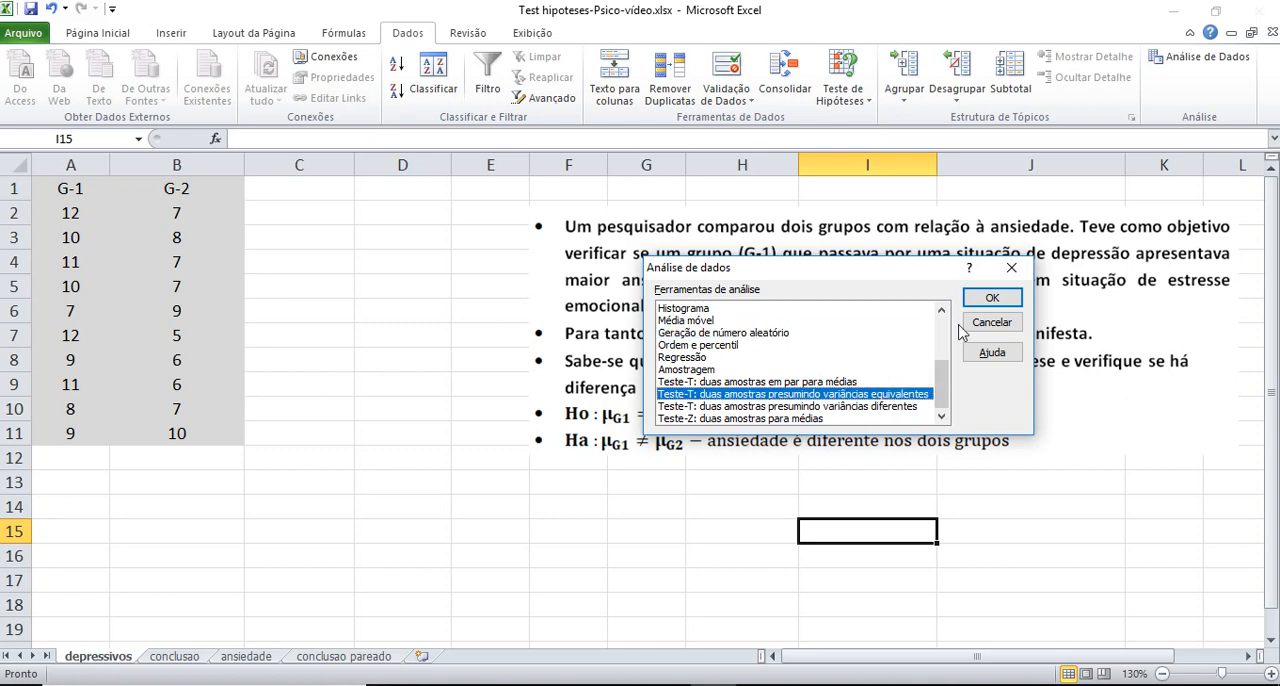
left_click(991, 297)
Set the equal-variance test's variable 1 range to A1:A11 and variable 2 range to B1:B11, including the headers
left_click(918, 264)
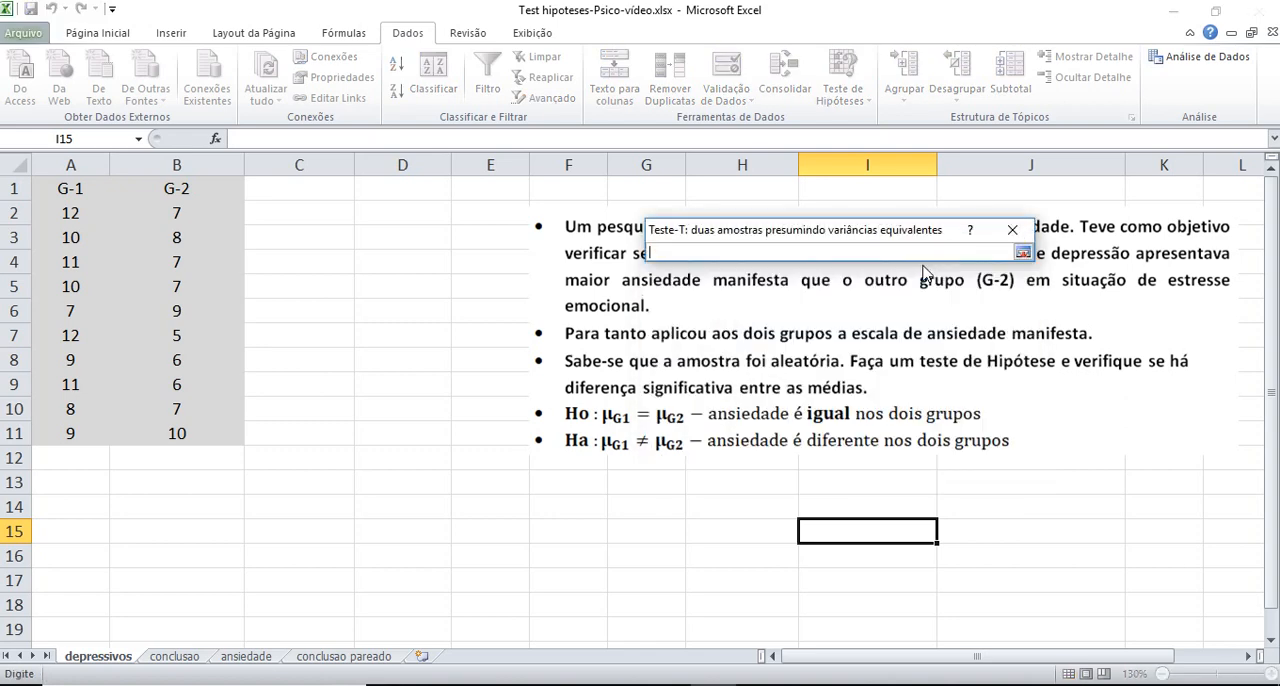
left_click_drag(70, 188, 71, 434)
left_click(1022, 253)
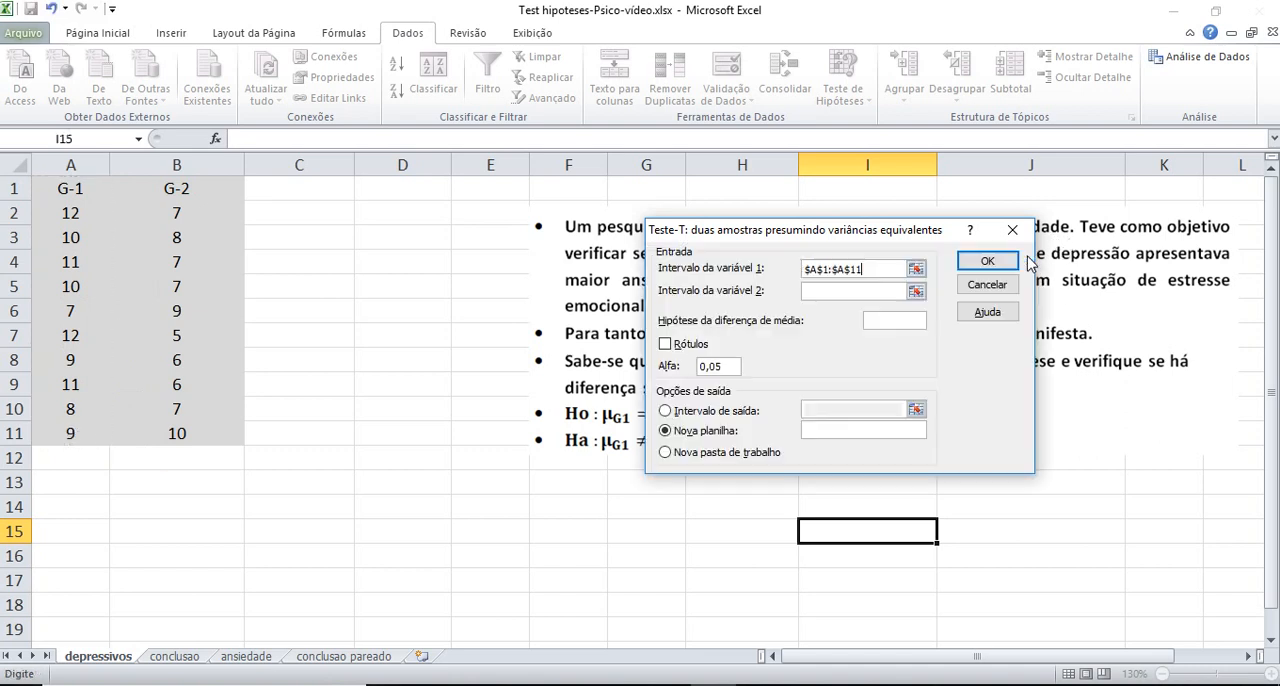
left_click(916, 292)
left_click_drag(196, 378, 204, 433)
left_click_drag(190, 187, 204, 433)
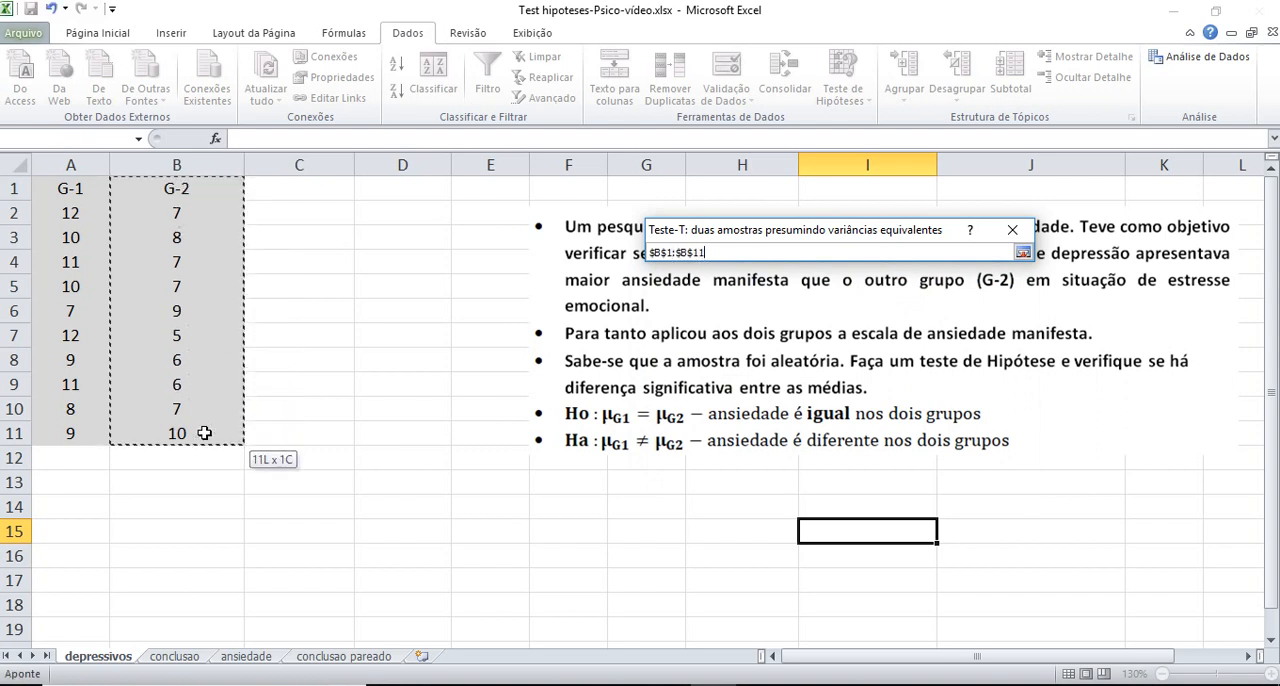
left_click(1022, 252)
Set the hypothesised mean difference to 0, enable labels and run the equal-variance t-test with its output at cell B13
left_click(870, 321)
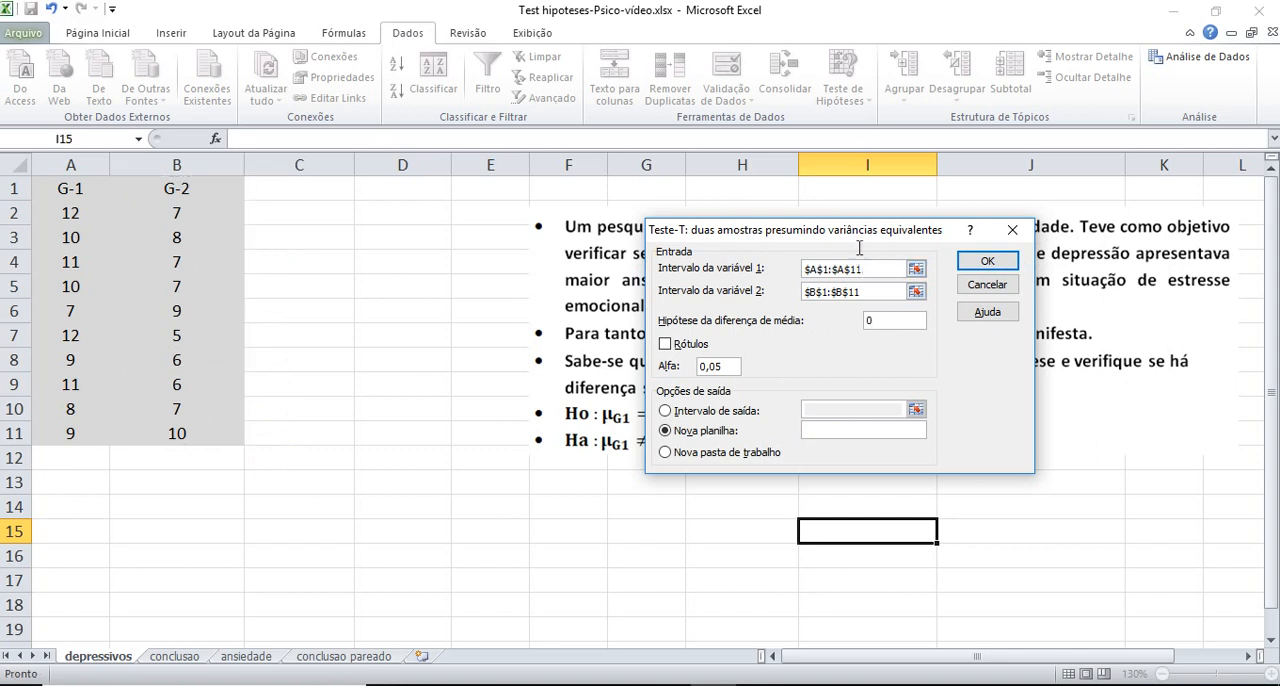
left_click(665, 344)
left_click(713, 413)
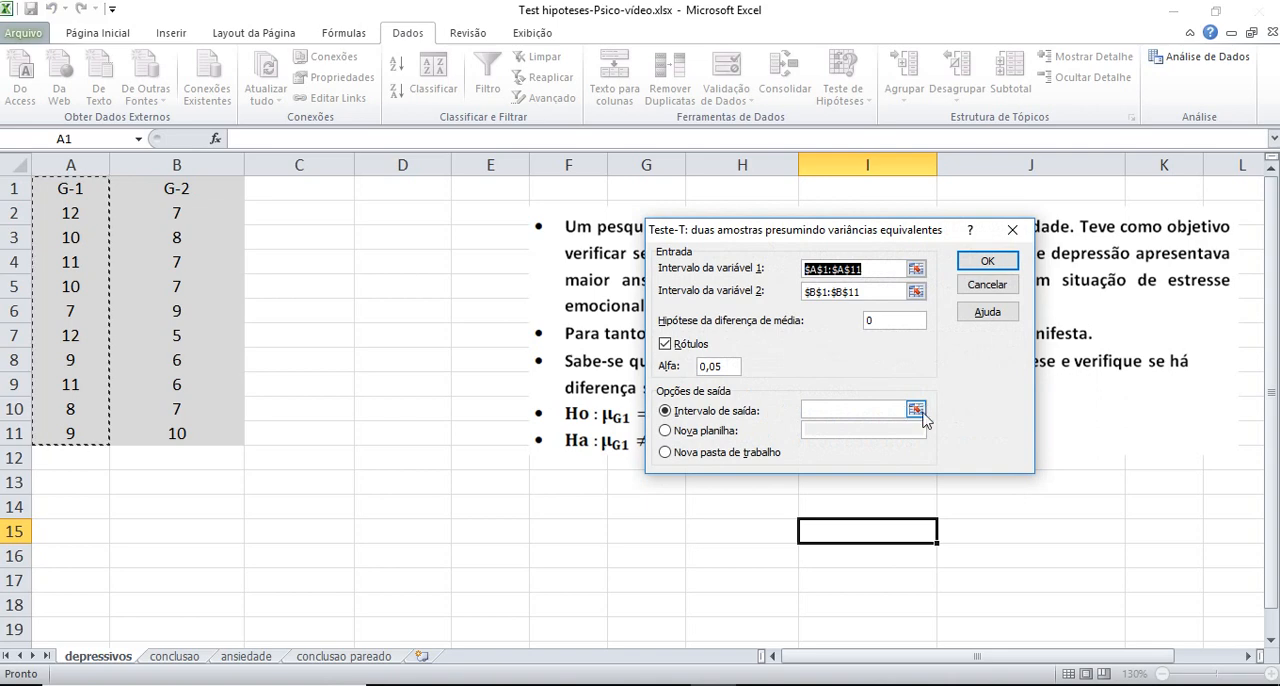
left_click(912, 411)
scroll(296, 476, "down", 1)
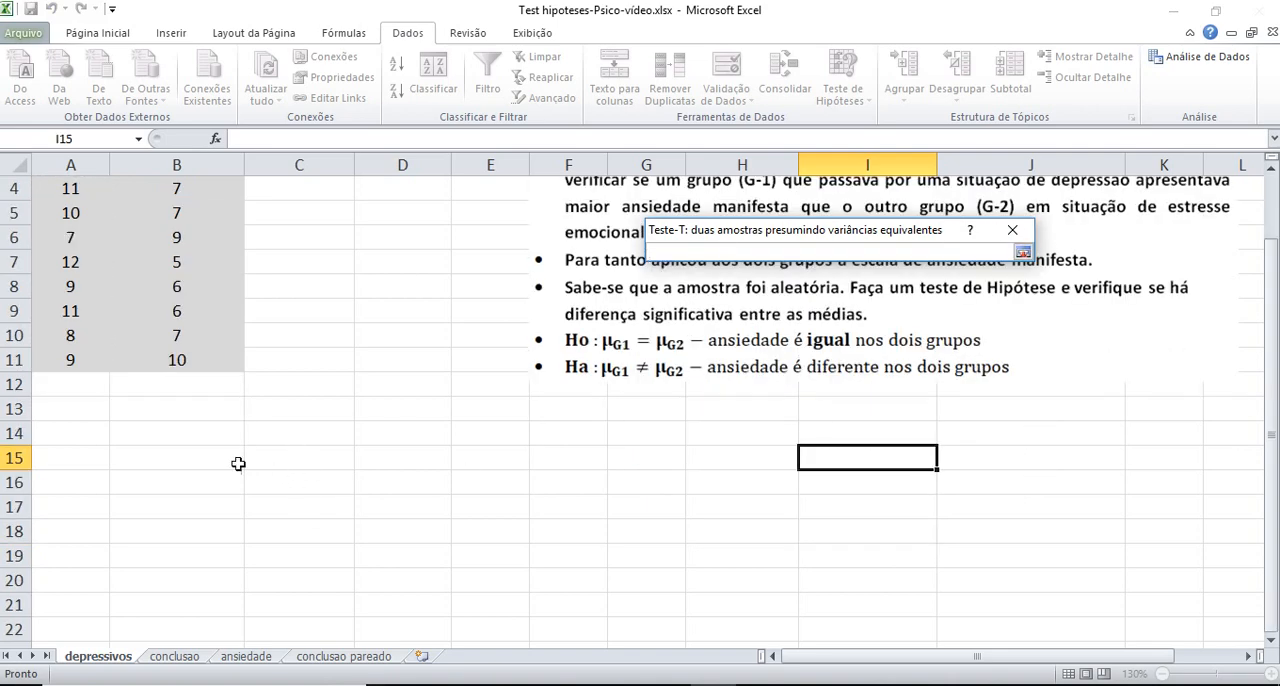
left_click(188, 415)
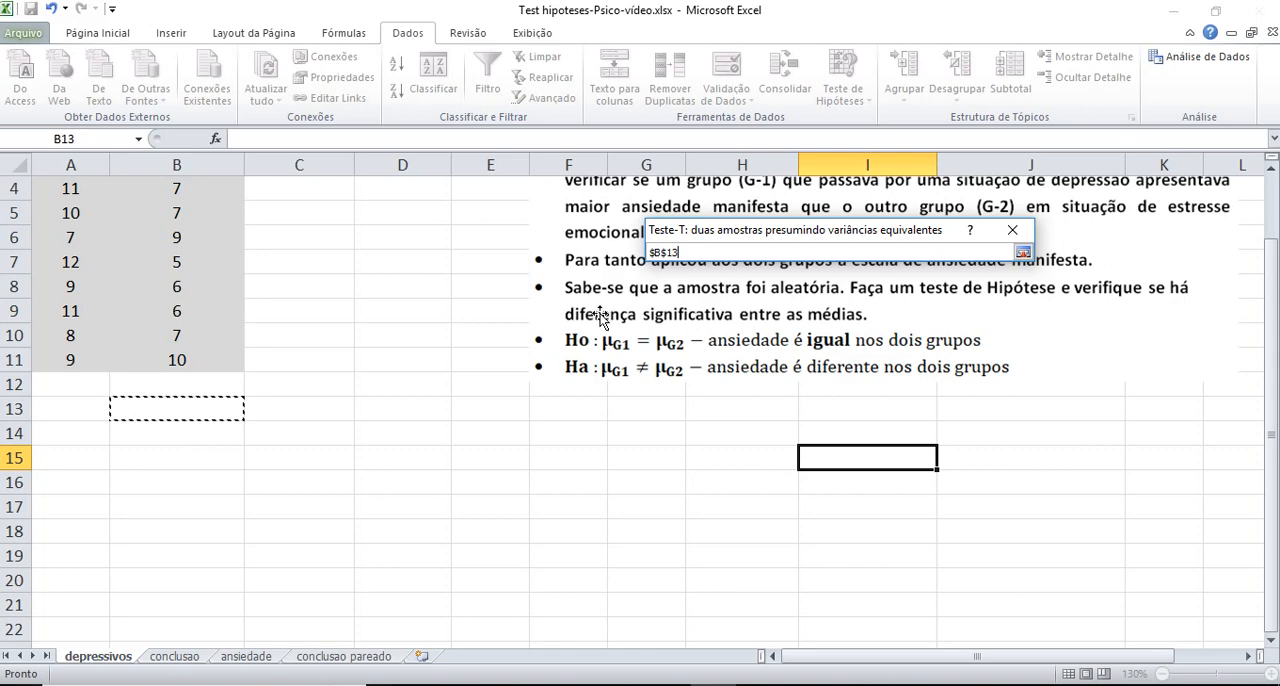
left_click(1021, 253)
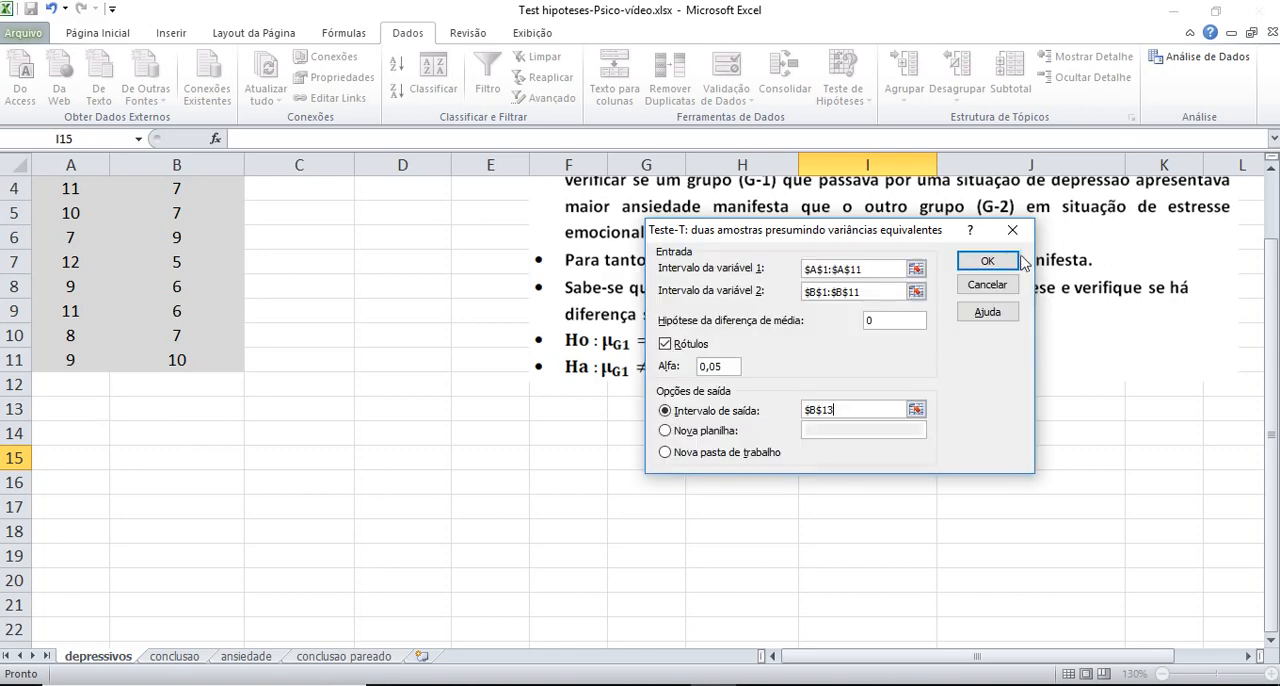
left_click(985, 262)
Widen columns D and B so the t-test output's values and row labels fit completely
scroll(322, 460, "down", 2)
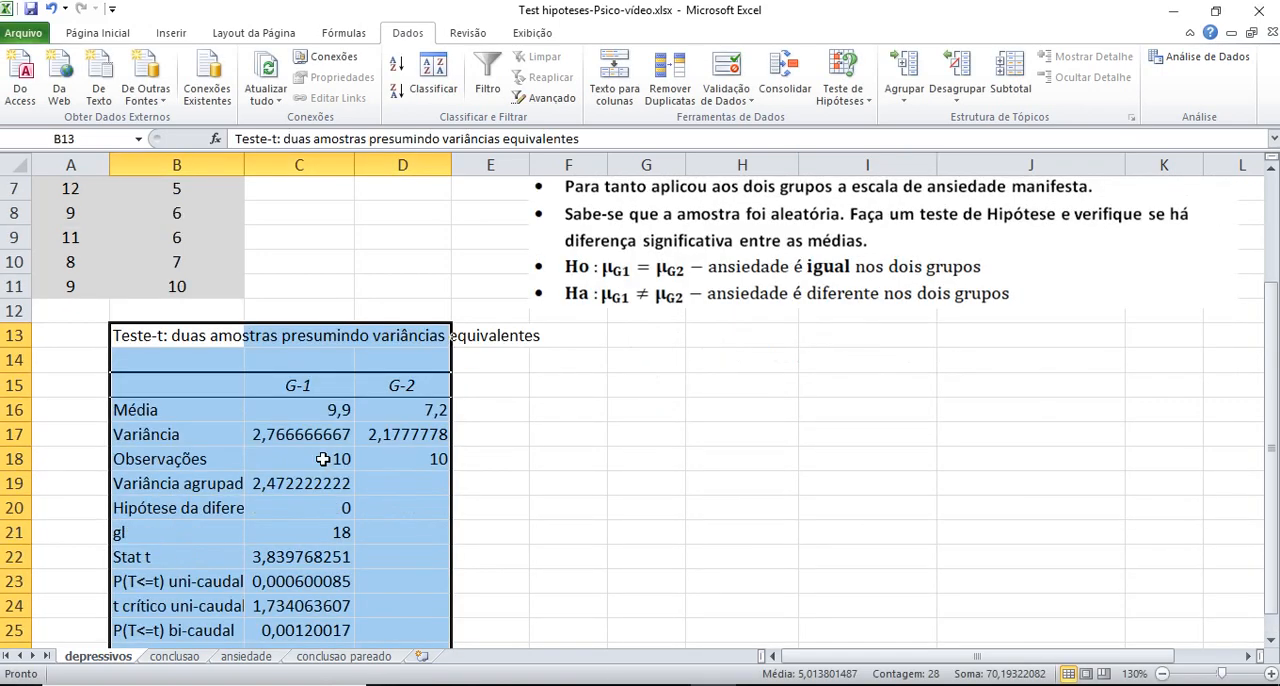
left_click_drag(449, 166, 481, 166)
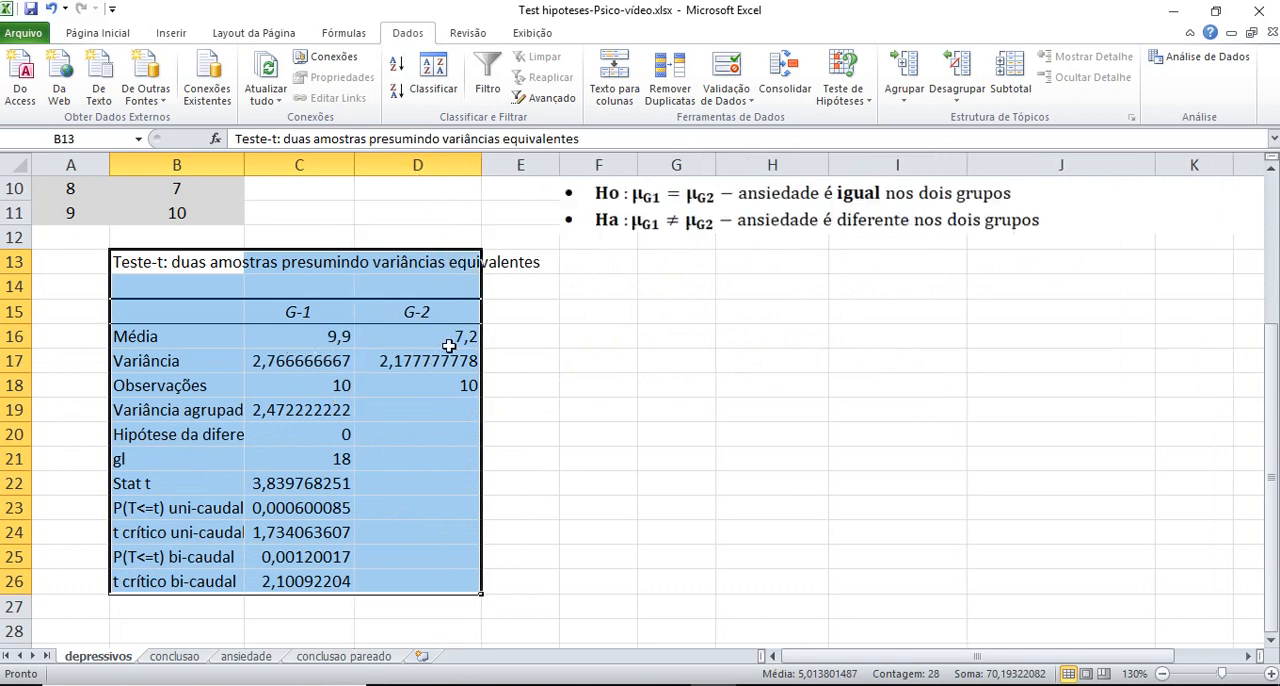
left_click(452, 412)
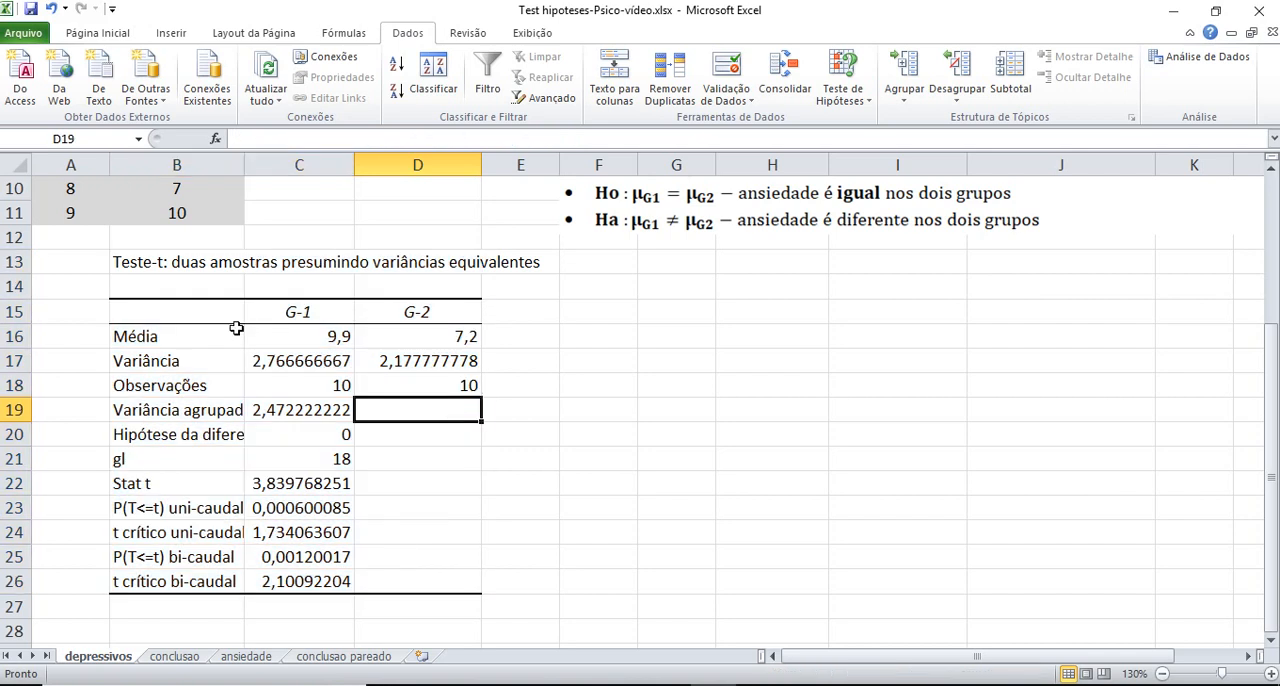
left_click_drag(112, 262, 463, 579)
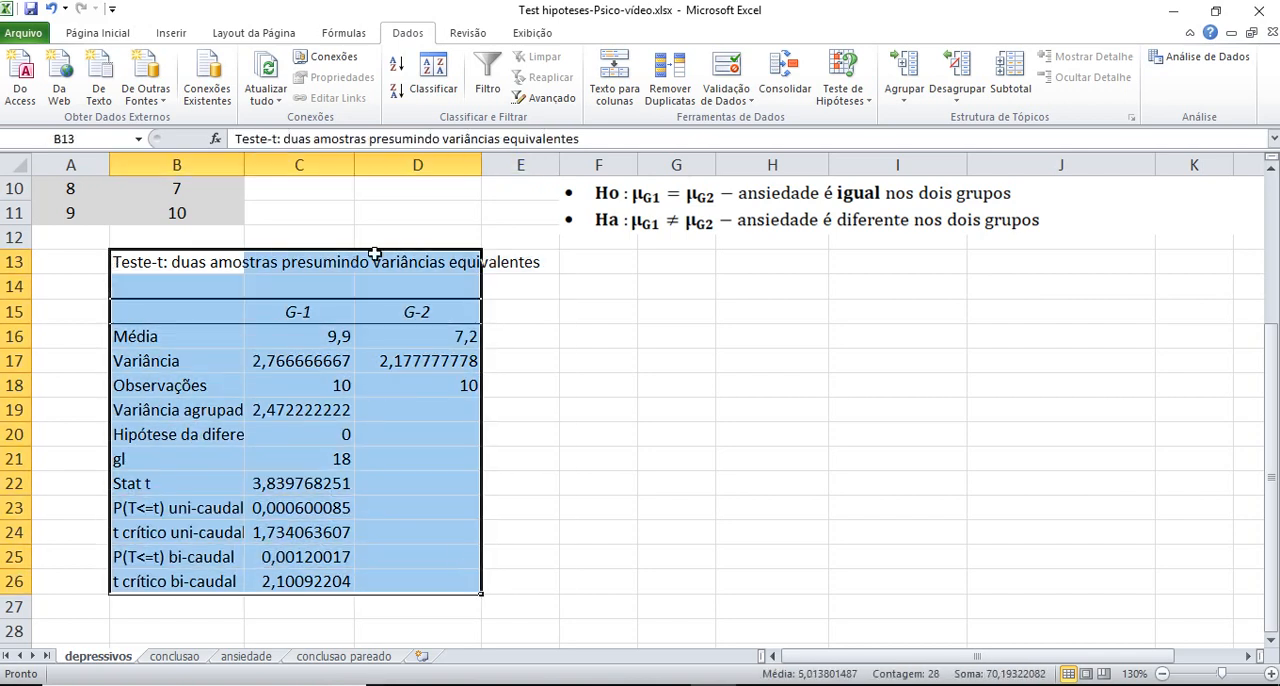
left_click(520, 457)
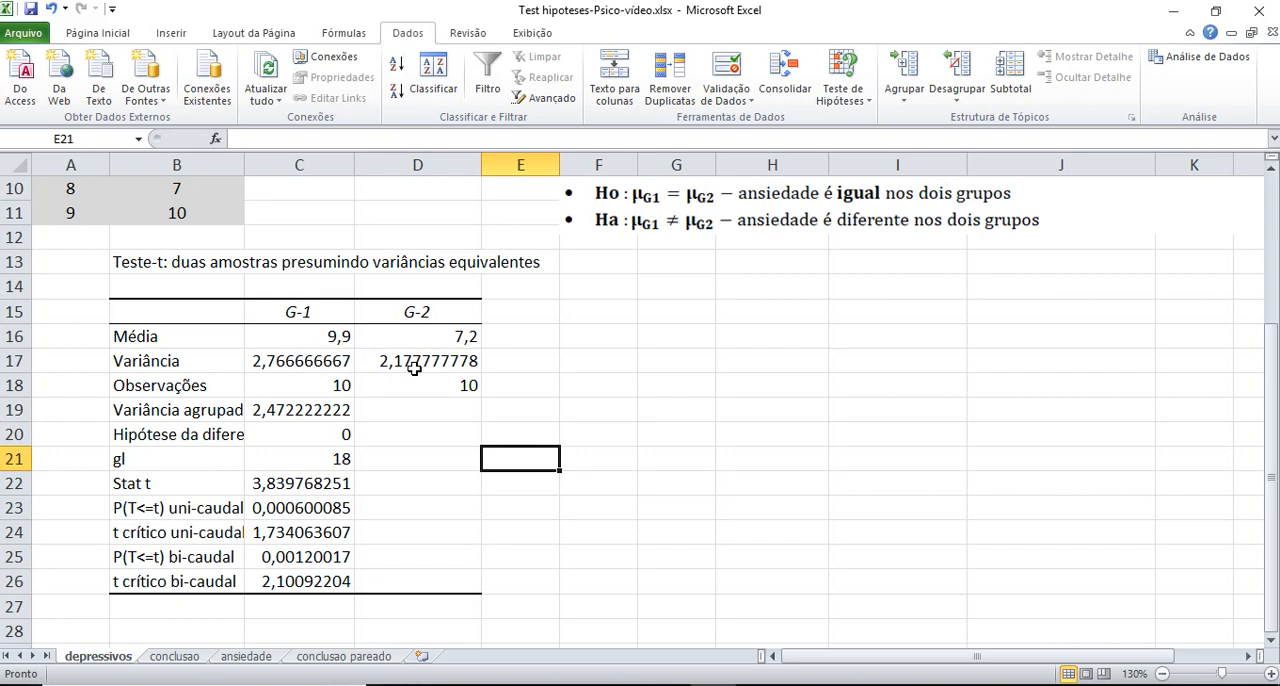
left_click_drag(244, 165, 273, 183)
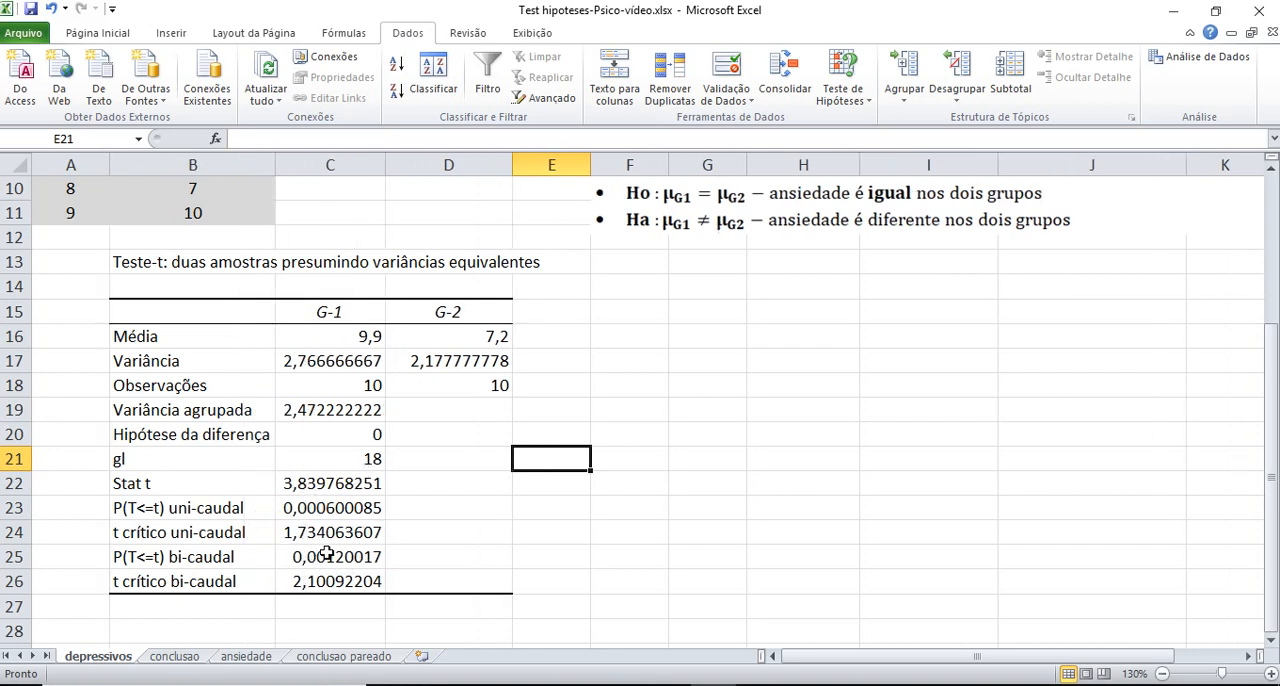
Start the data analysis t-test for two samples assuming unequal variances (Teste-T: duas amostras presumindo variâncias diferentes)
scroll(471, 509, "up", 3)
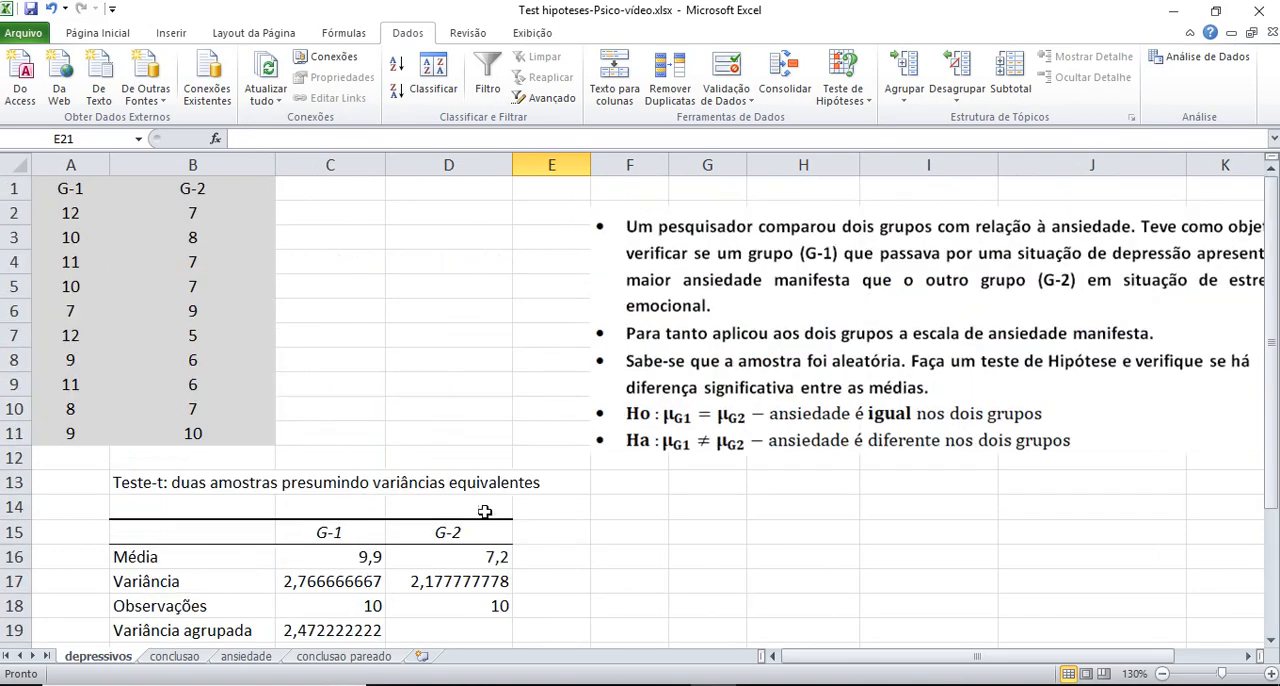
left_click(1200, 57)
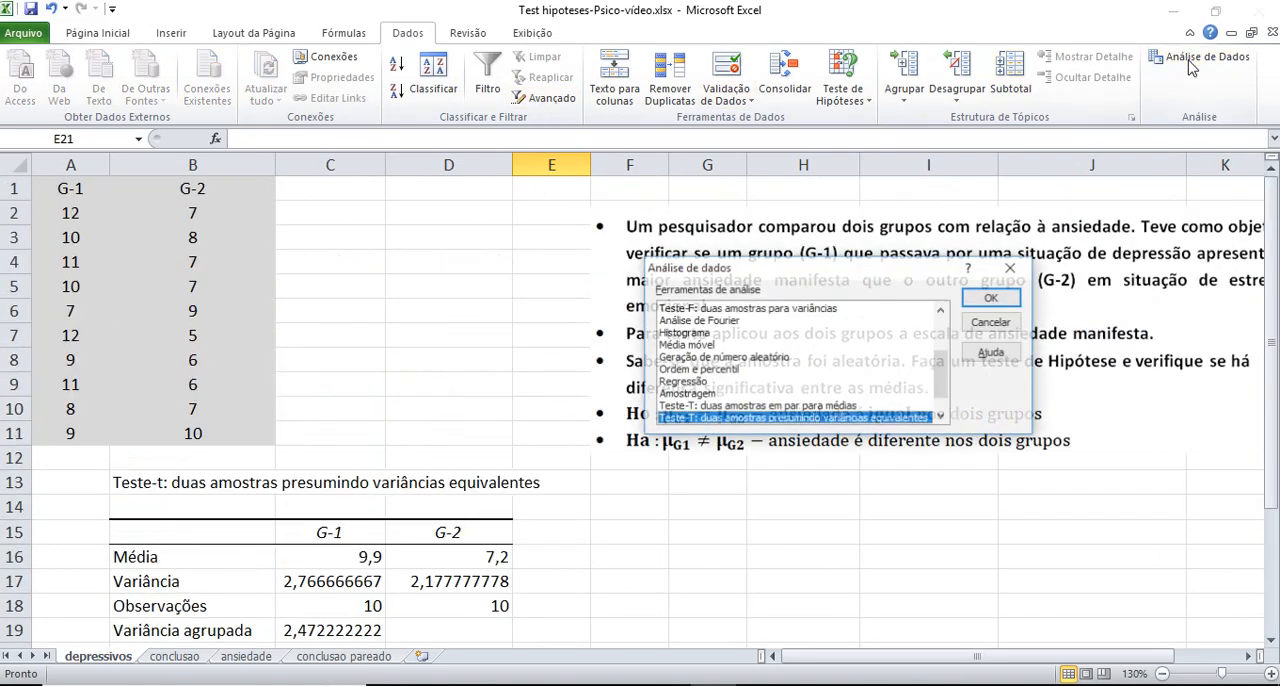
left_click(941, 417)
left_click(899, 419)
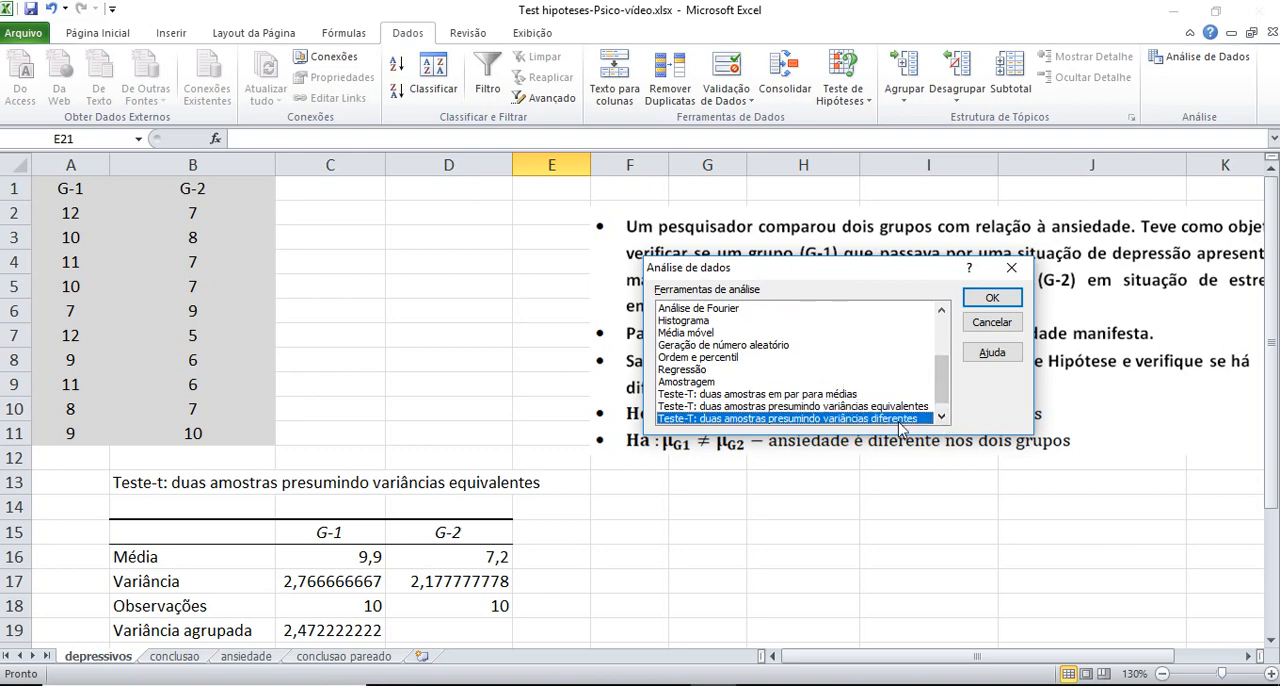
left_click(992, 298)
Set the unequal-variance test's variable 1 range to A1:A11 and variable 2 range to B1:B11
left_click(916, 268)
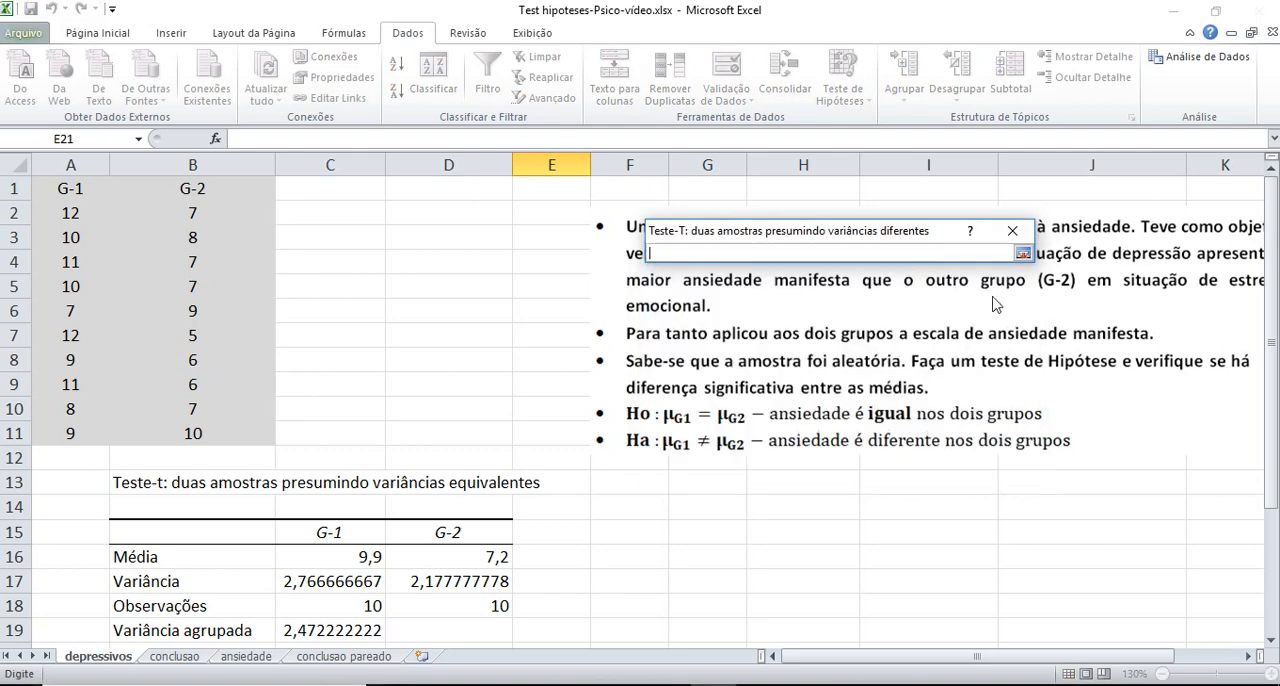
mouse_move(68, 190)
left_mouse_down()
mouse_move(76, 457)
mouse_move(85, 432)
left_mouse_up()
left_click(1022, 253)
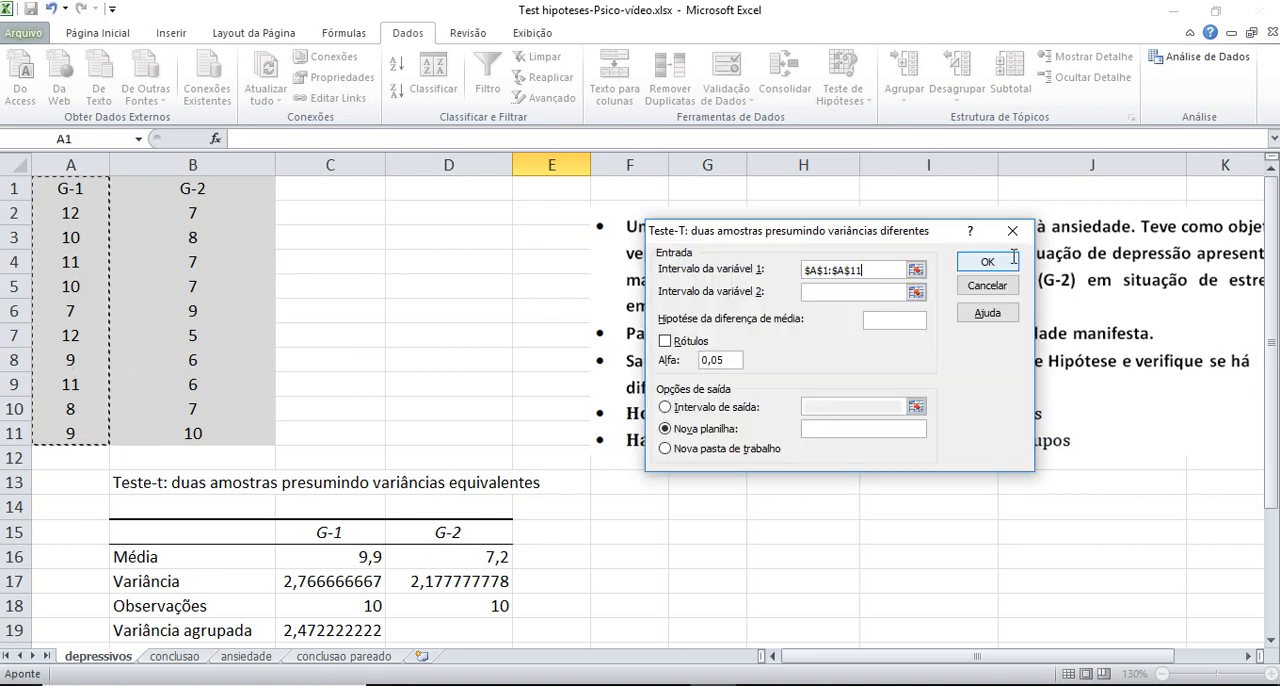
left_click(997, 289)
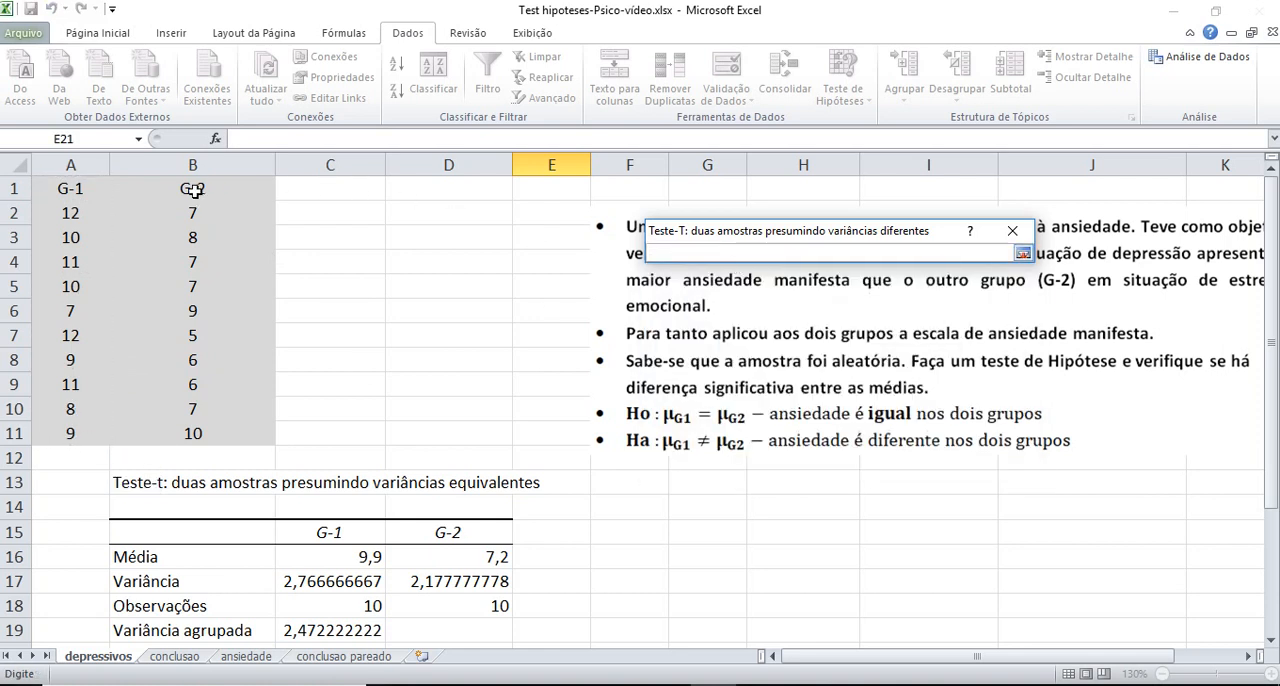
left_click_drag(193, 189, 197, 434)
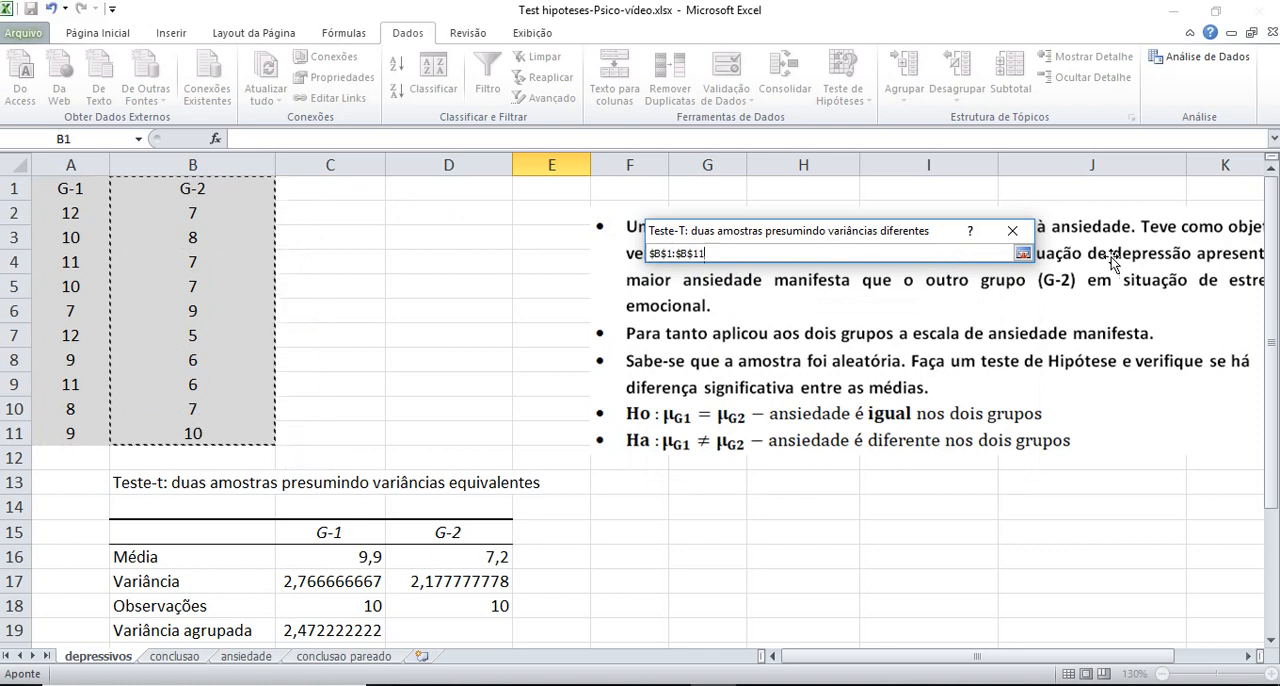
left_click(1022, 253)
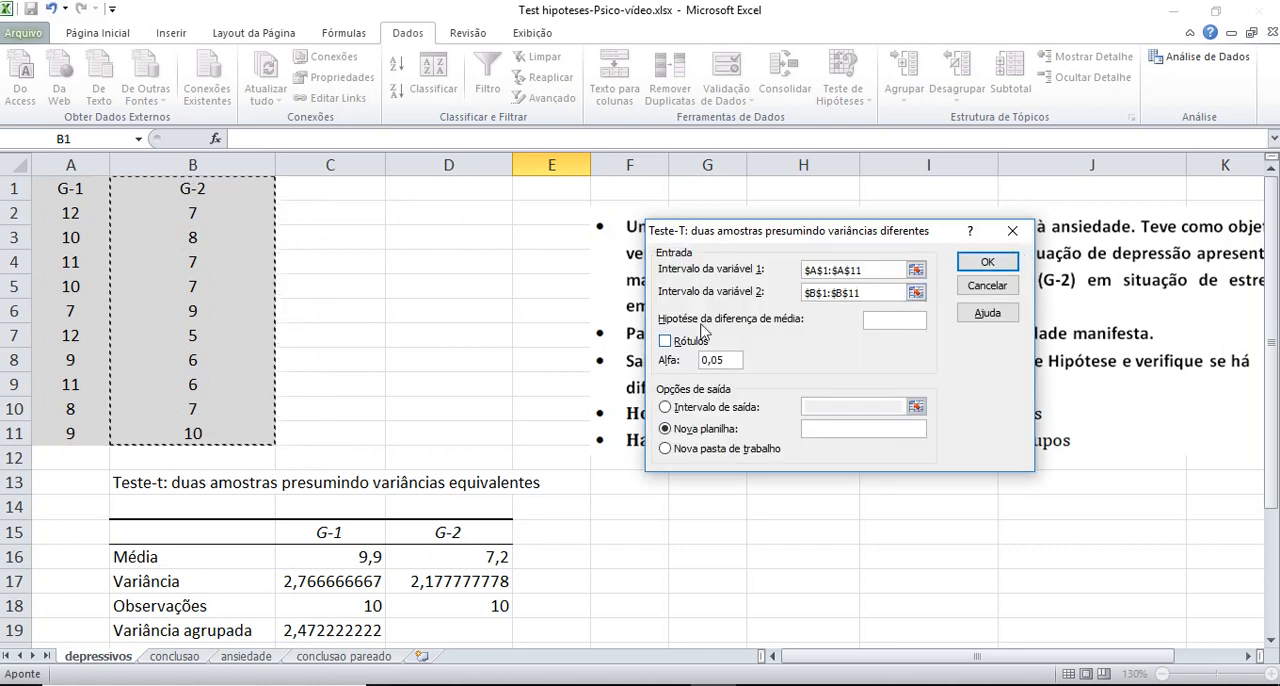
Set the unequal-variance test's hypothesised mean difference to 0, enable labels and run it with its output at cell F13
left_click(914, 320)
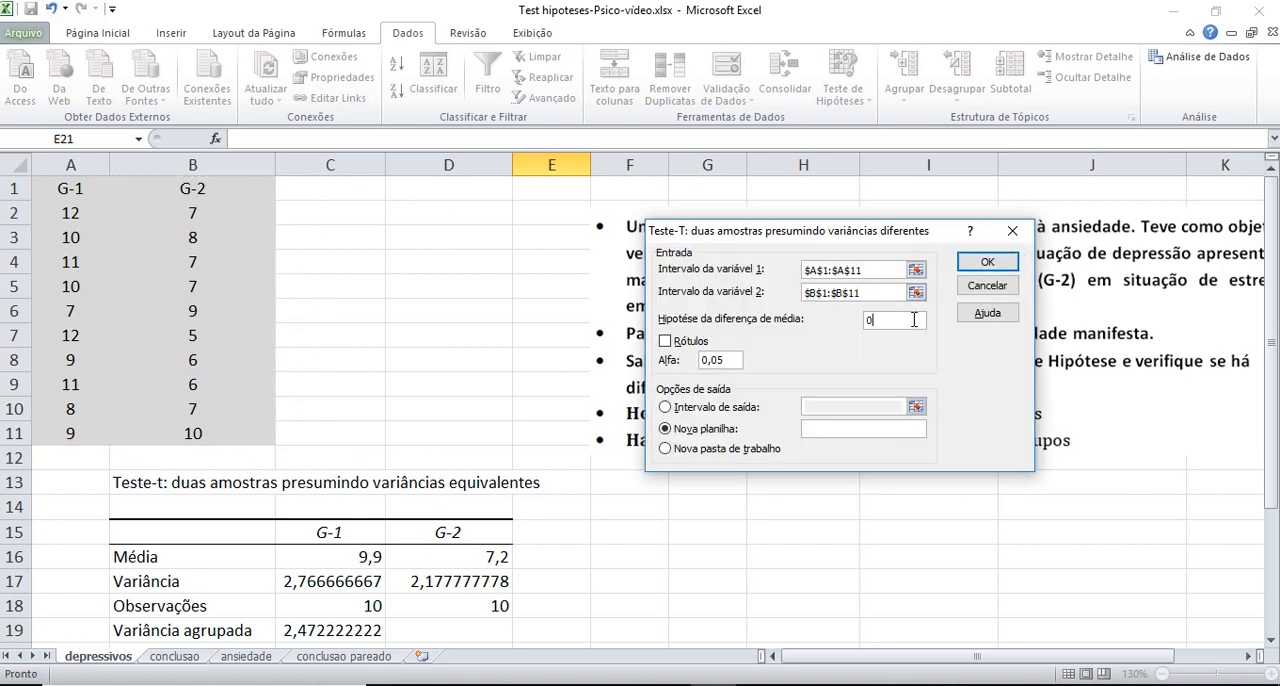
left_click(688, 342)
left_click(666, 408)
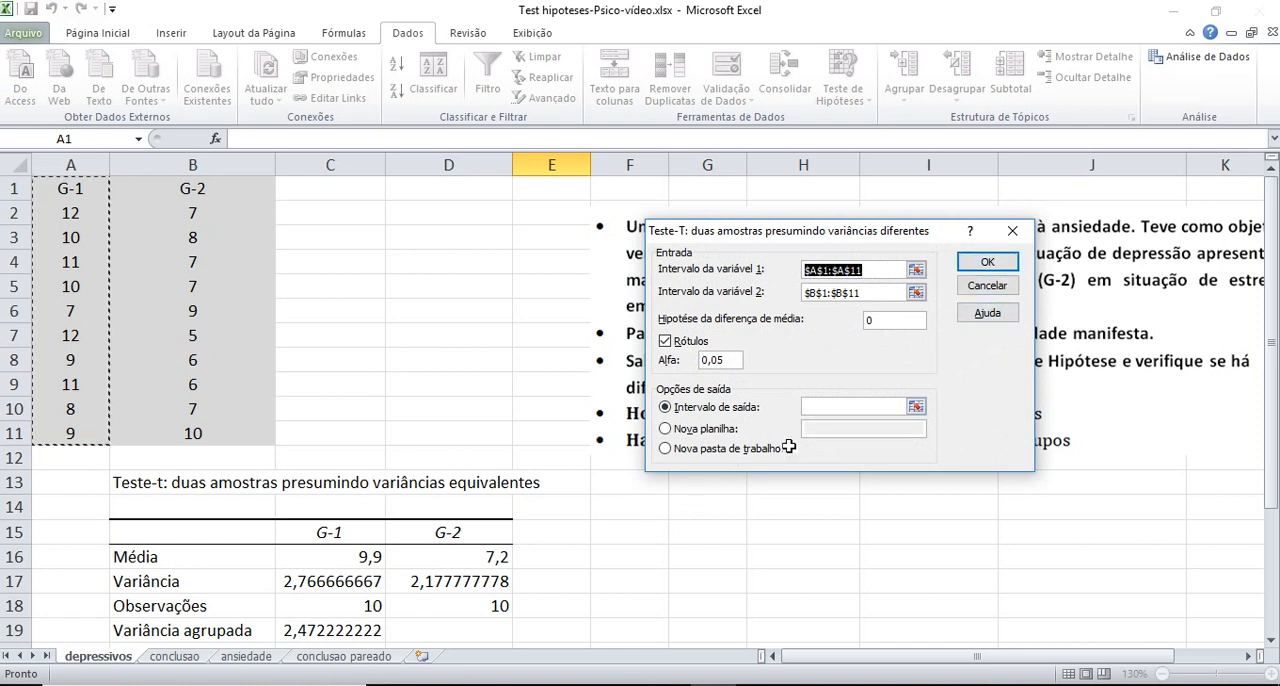
left_click(916, 406)
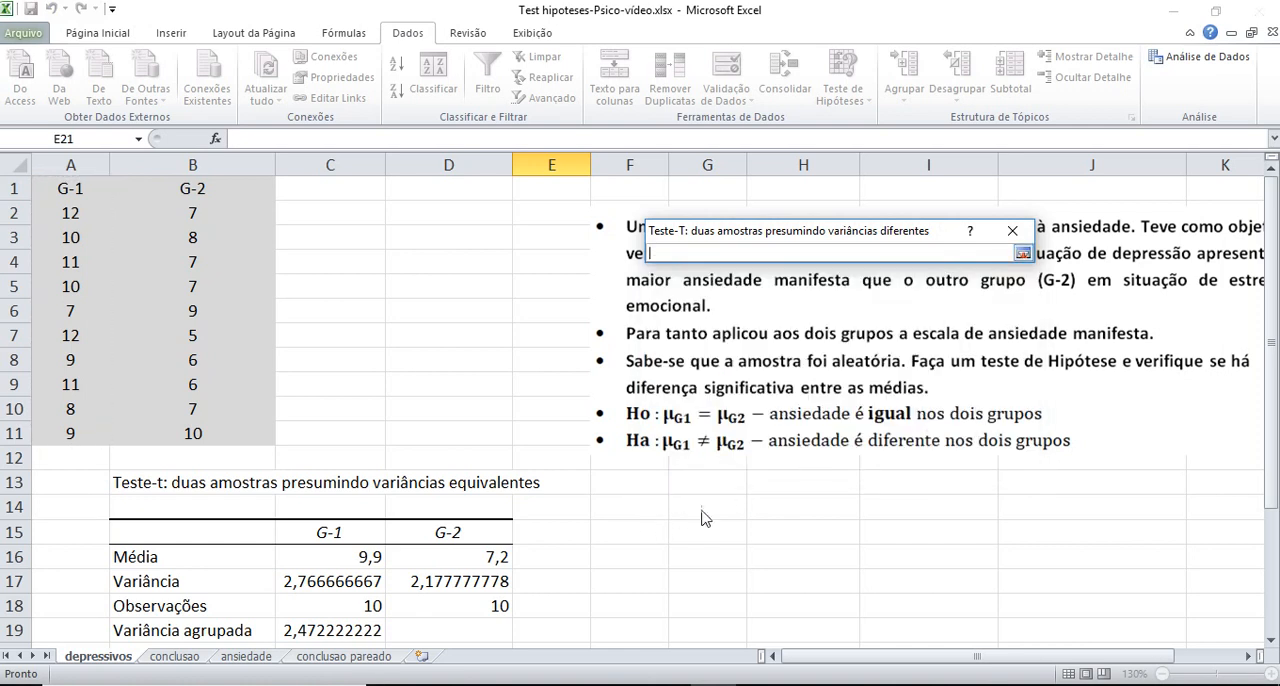
left_click(648, 488)
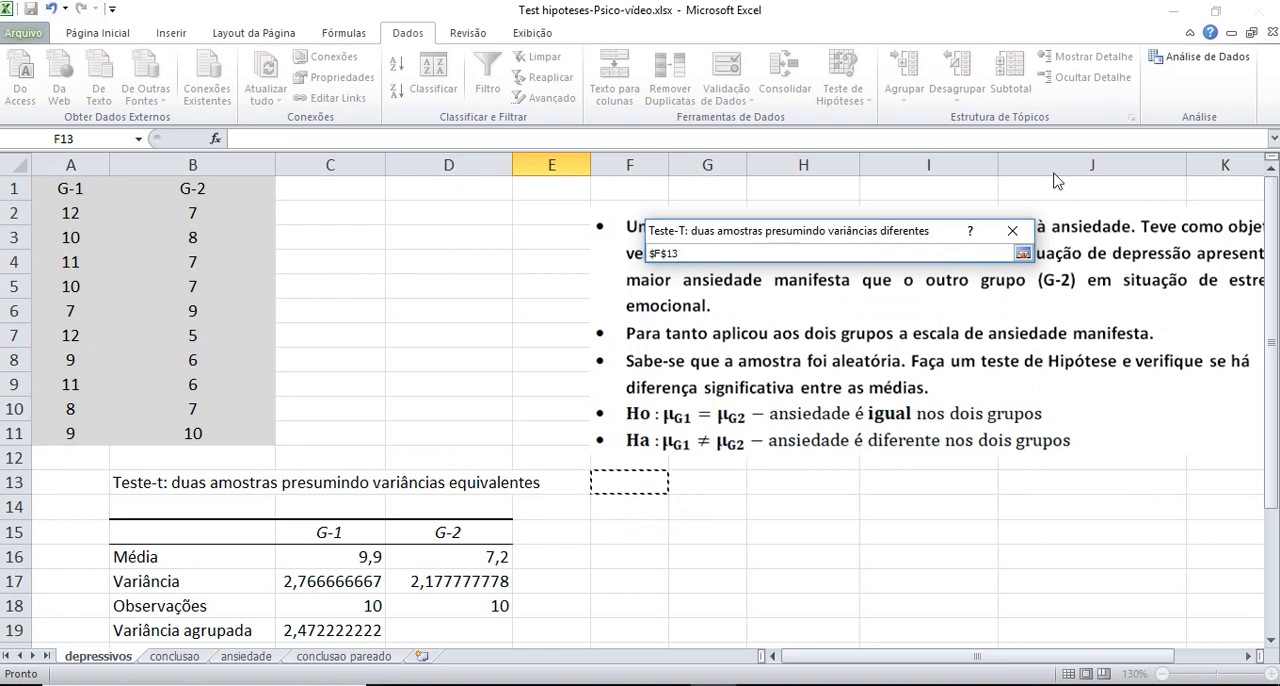
left_click(1023, 254)
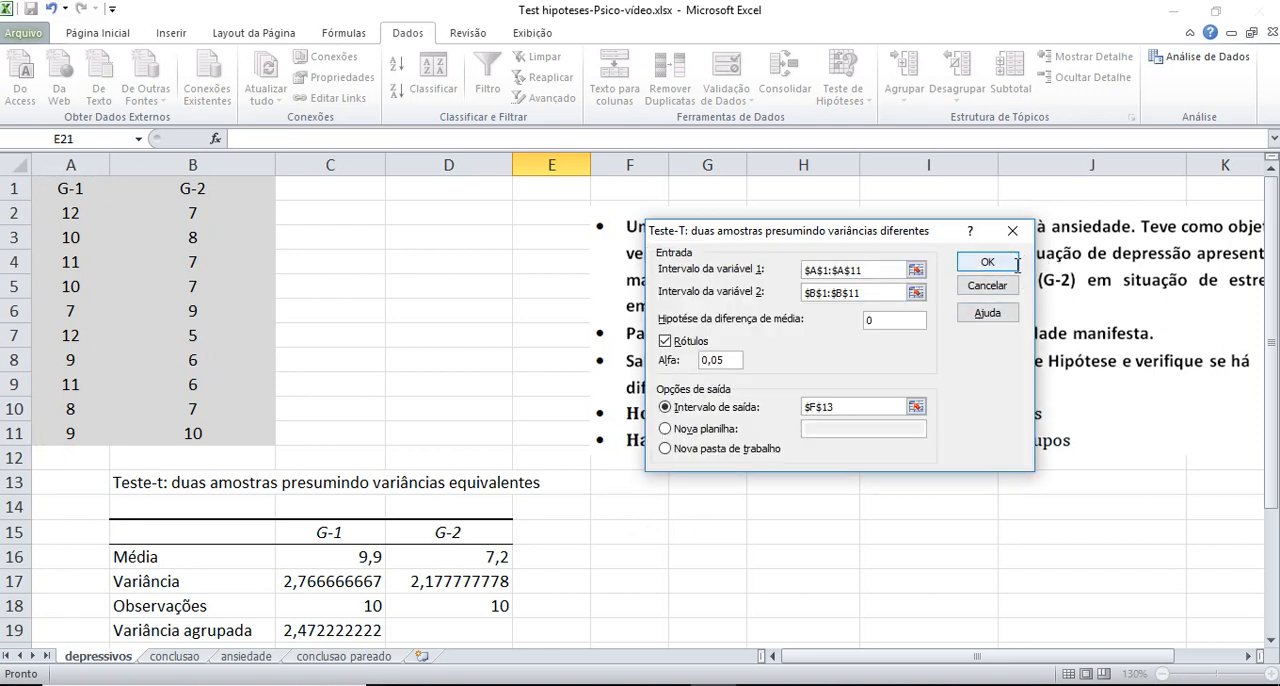
left_click(985, 258)
Widen columns F and G of the unequal-variance output so its labels and values show more fully, and adjust column H
scroll(740, 170, "down", 1)
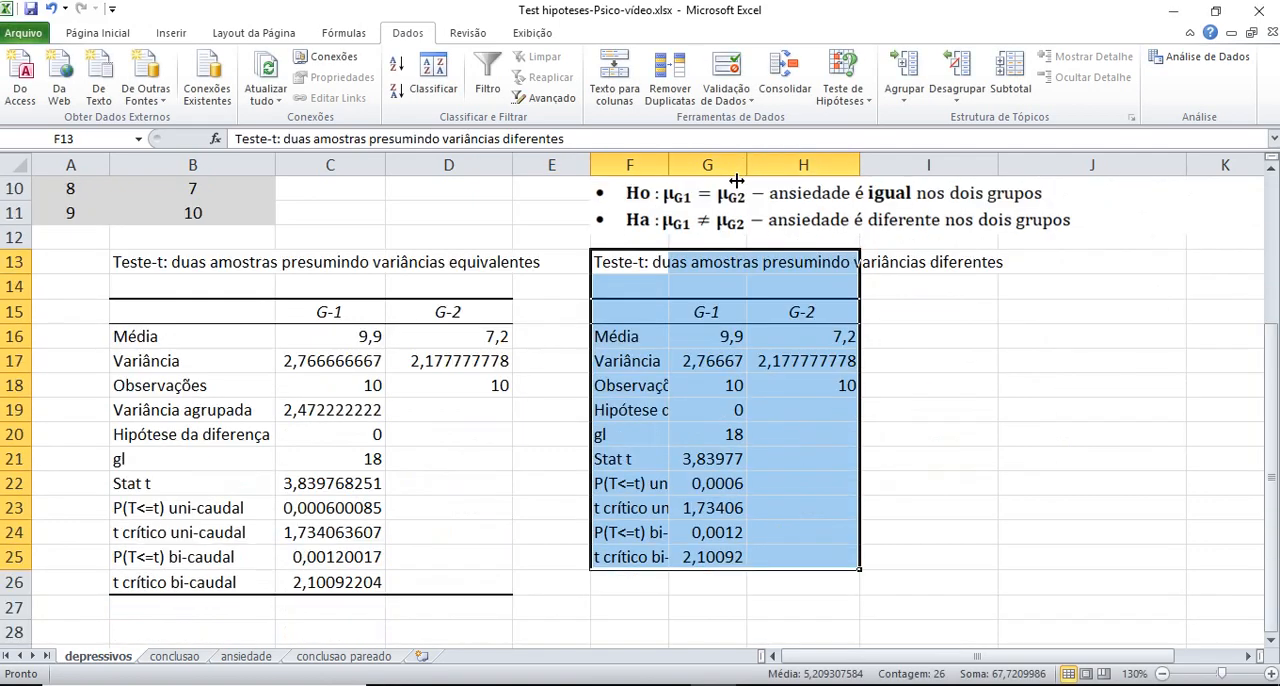
left_click_drag(671, 157, 720, 157)
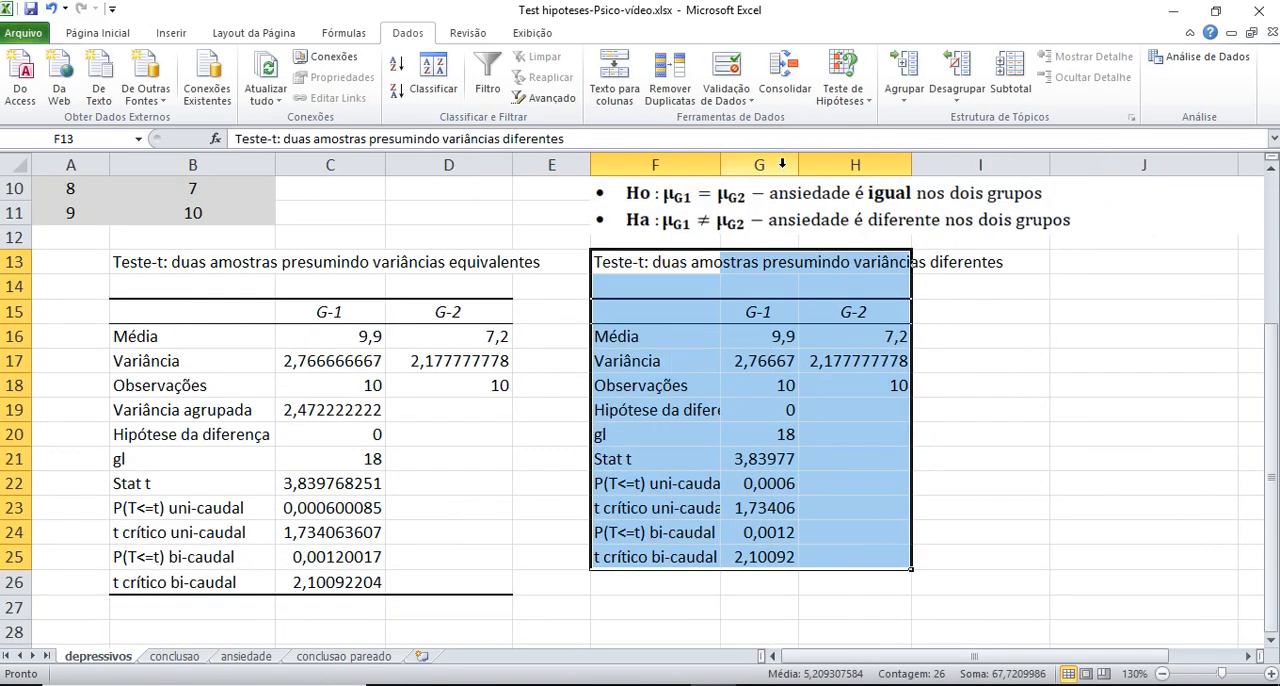
left_click_drag(798, 157, 850, 157)
left_click_drag(961, 163, 993, 163)
left_click(1108, 360)
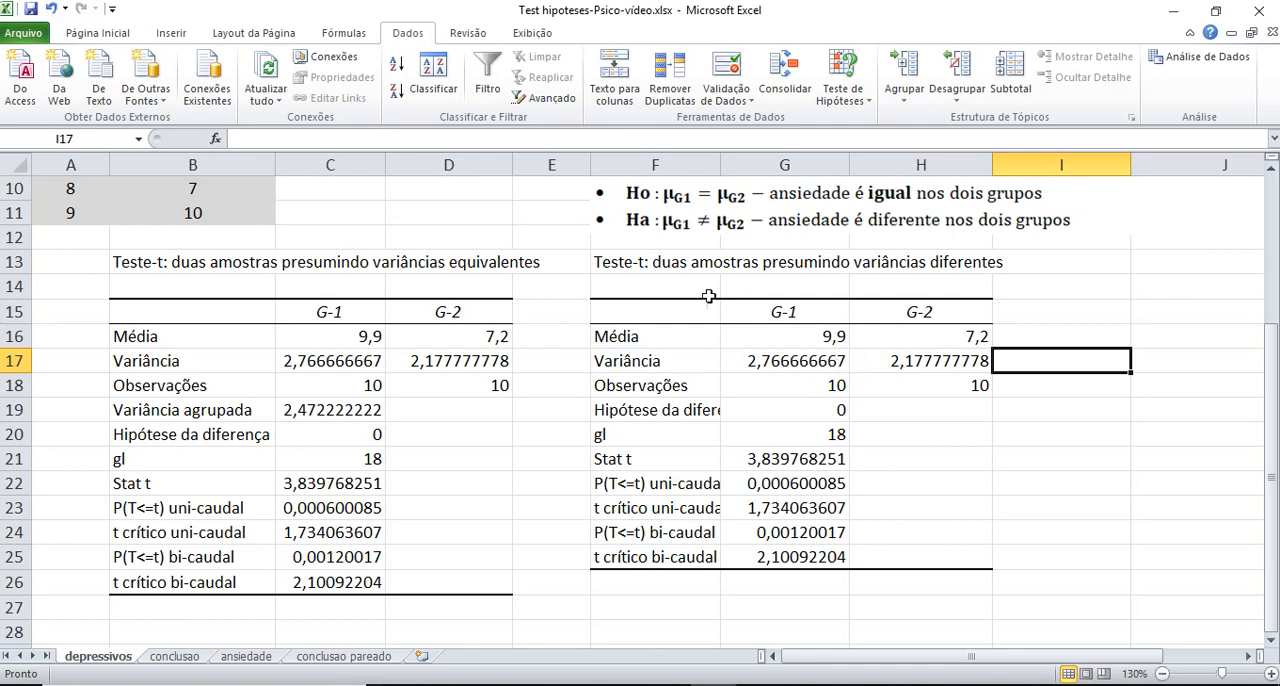
Copy the unequal-variance t-test table (F13:H25) to cell B2 of the conclusao sheet
left_click_drag(626, 260, 929, 553)
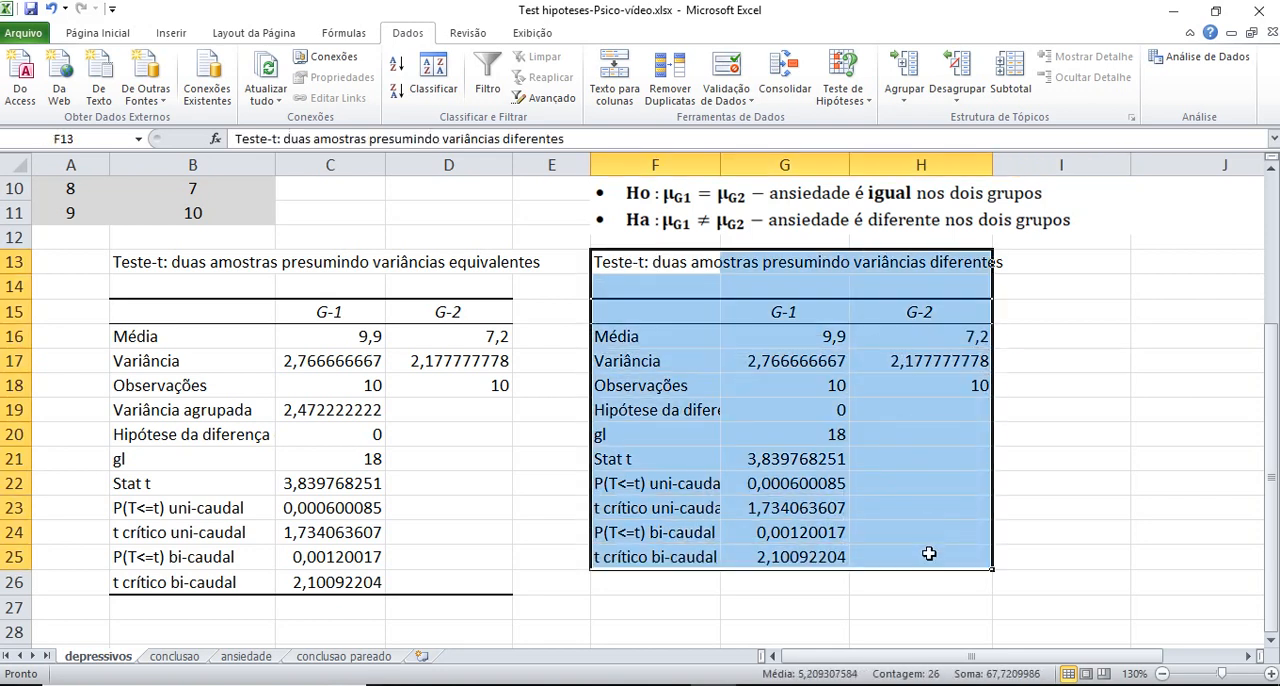
right_click(851, 391)
left_click(905, 90)
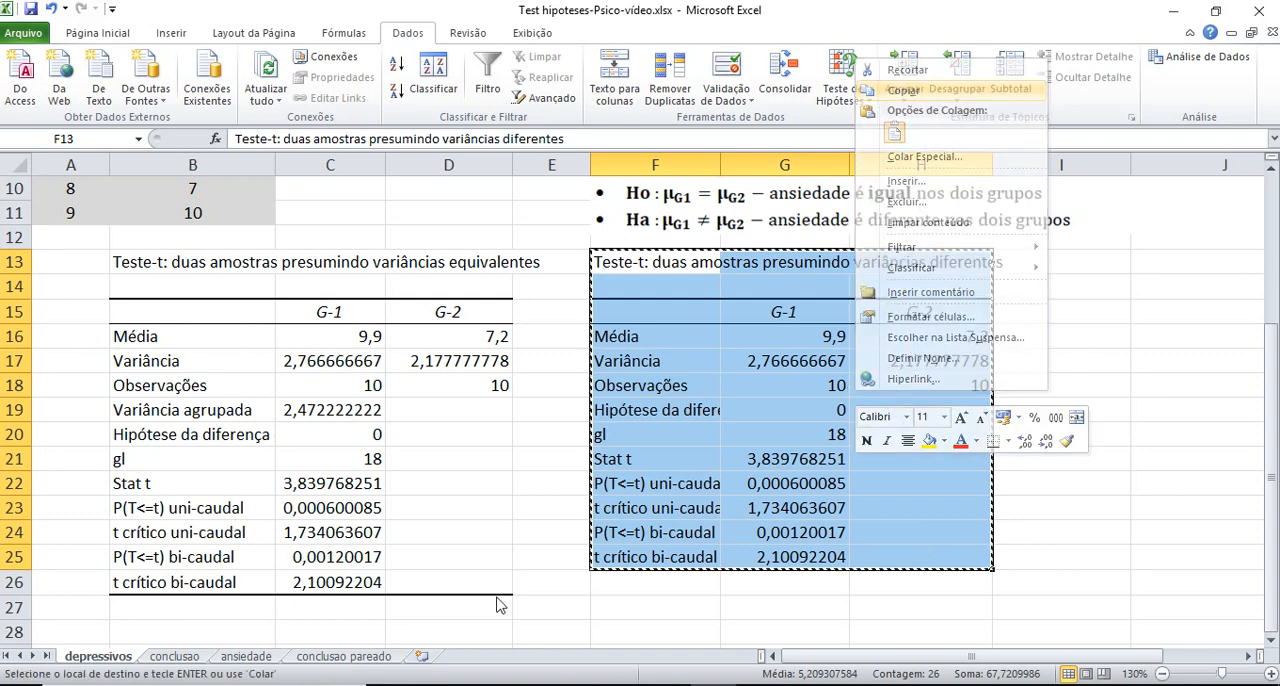
left_click(195, 656)
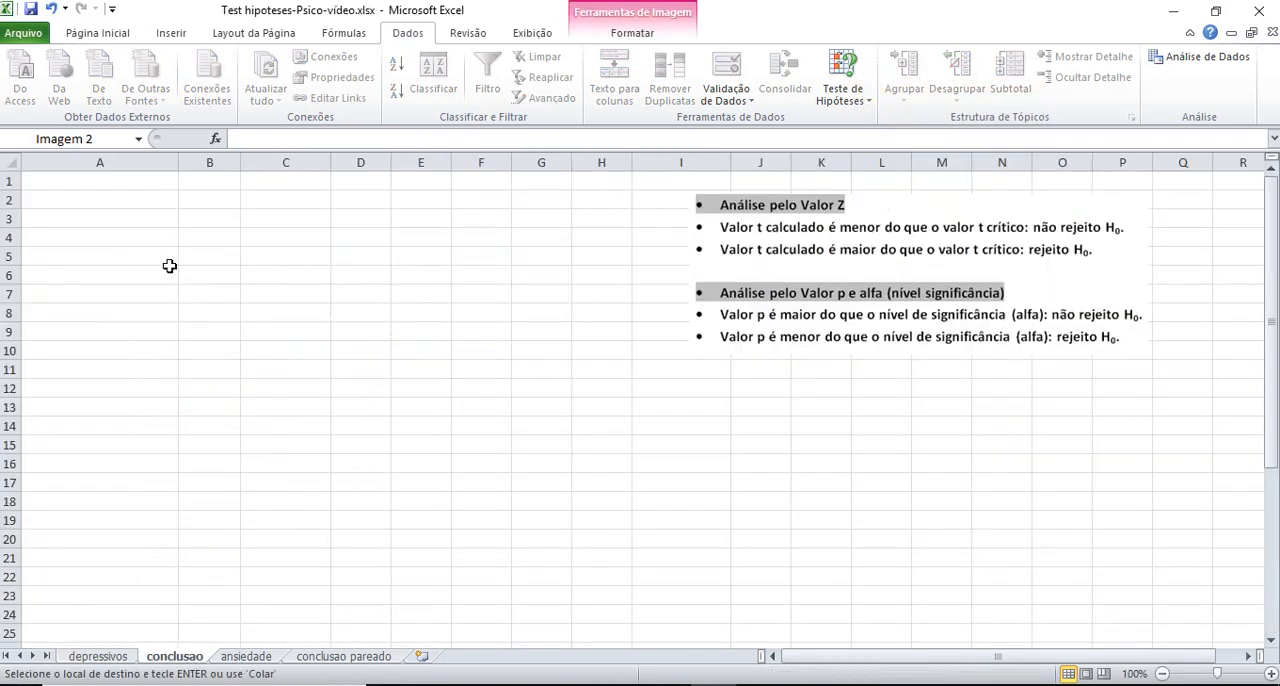
left_click(153, 201)
left_click(204, 202)
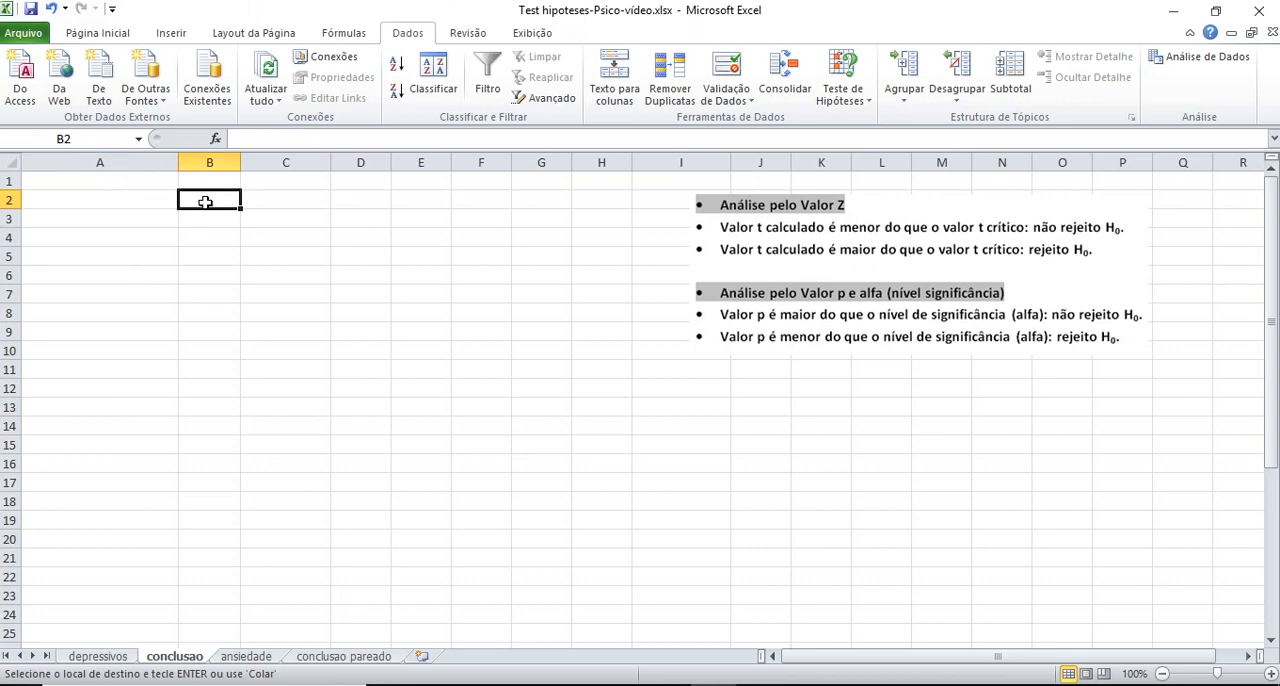
key("ctrl+v")
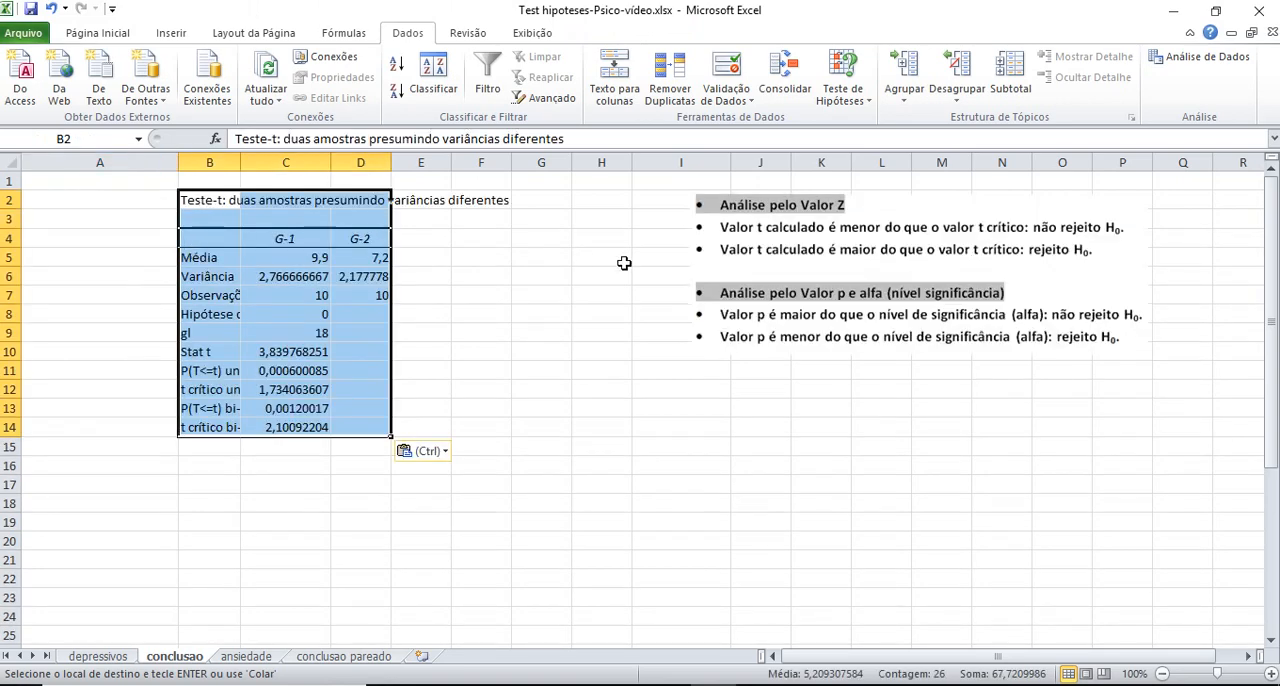
Widen columns D and B of the pasted table and move the decision-rule picture close beside it
left_click_drag(396, 164, 446, 165)
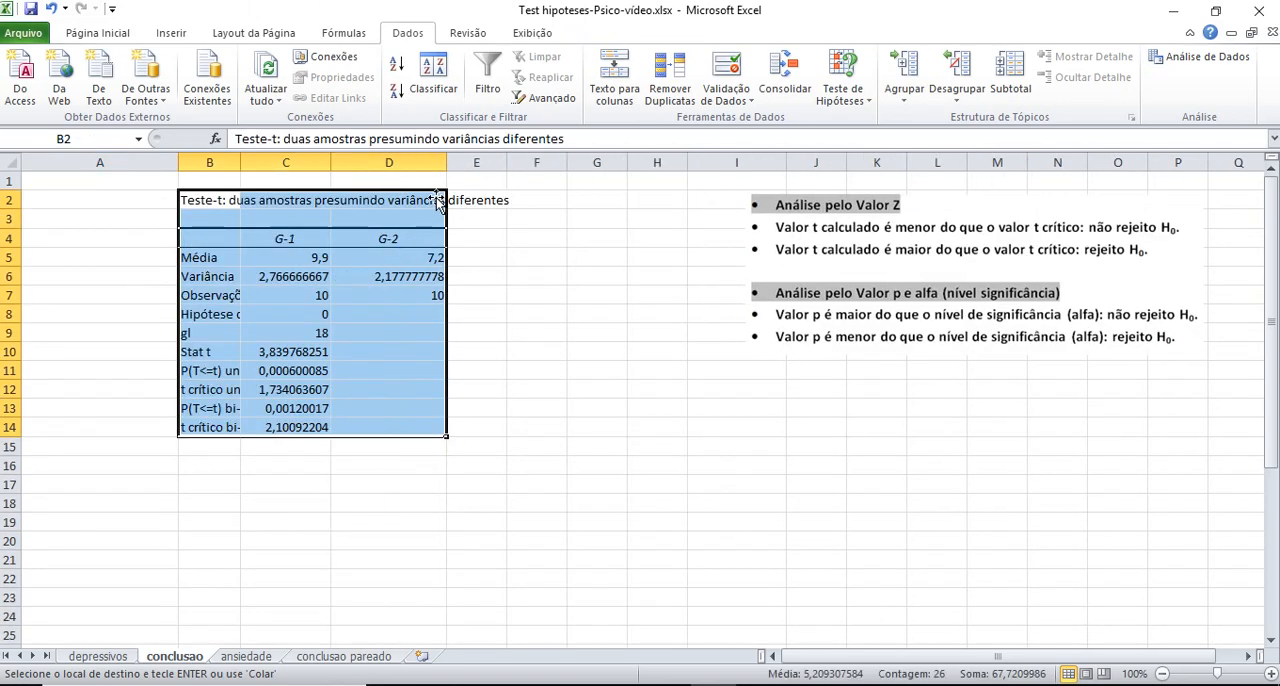
left_click_drag(832, 242, 692, 276)
left_click_drag(803, 333, 812, 332)
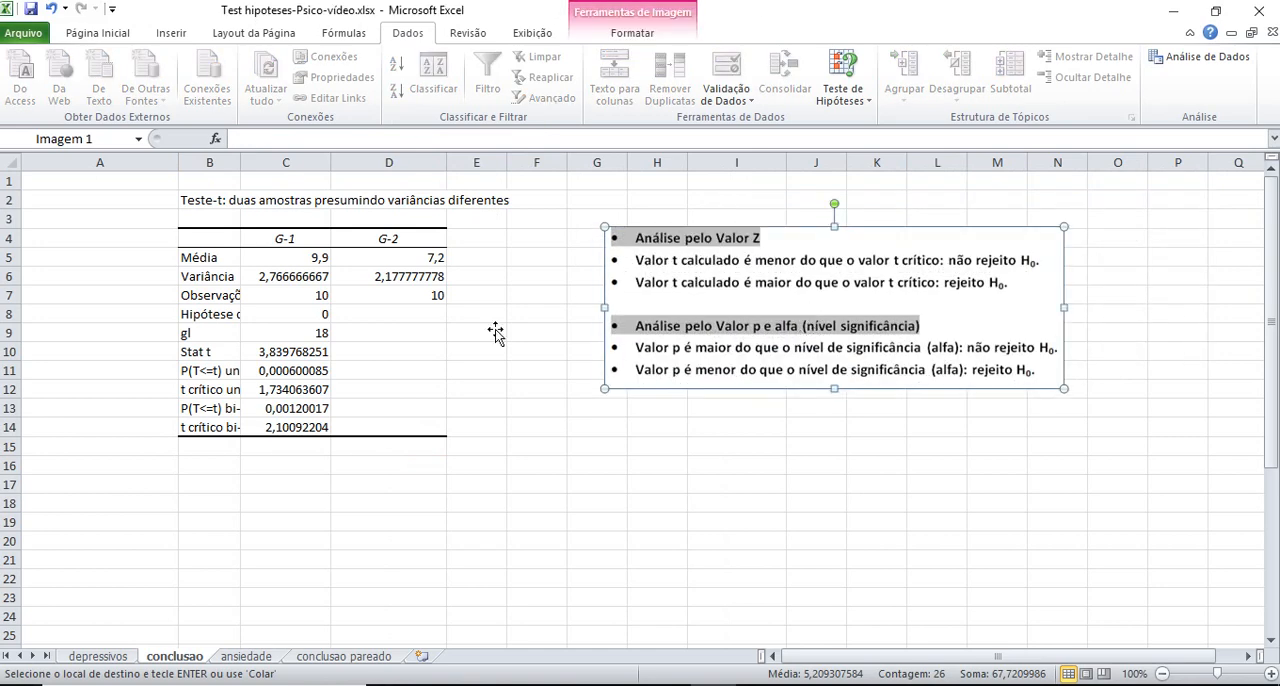
left_click_drag(241, 163, 291, 176)
scroll(640, 303, "up", 2)
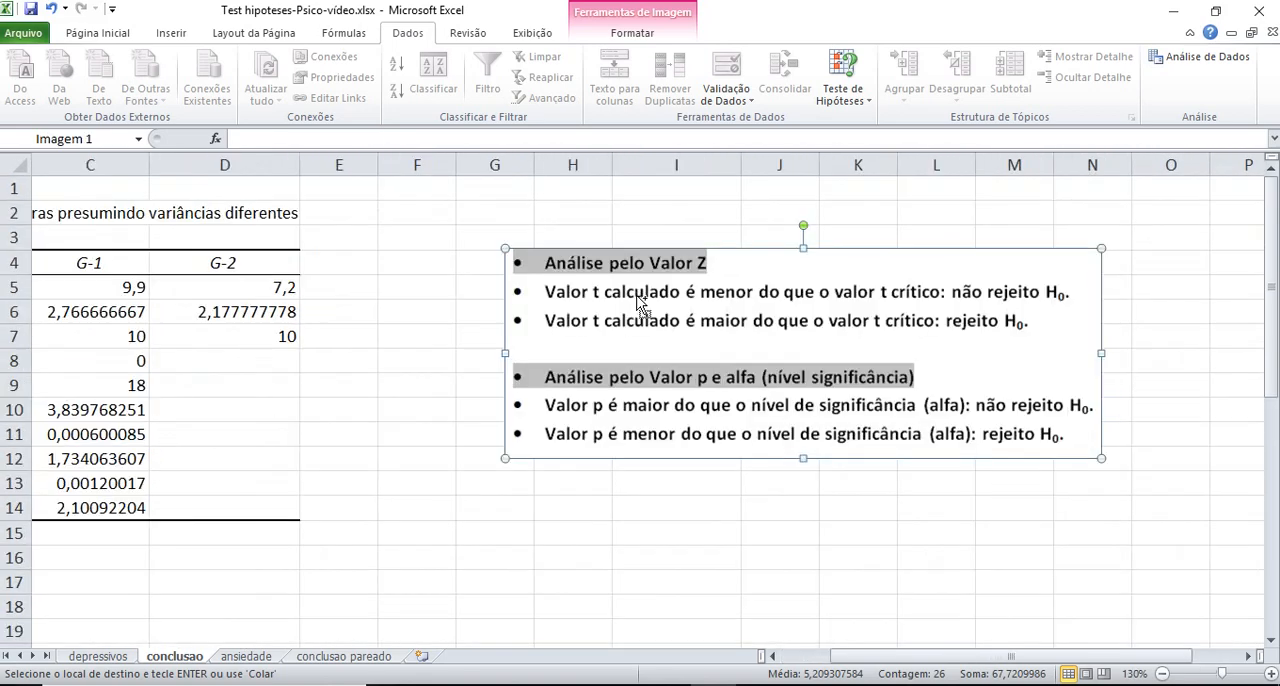
left_click_drag(852, 652, 766, 653)
left_click_drag(960, 378, 800, 331)
left_click(620, 306)
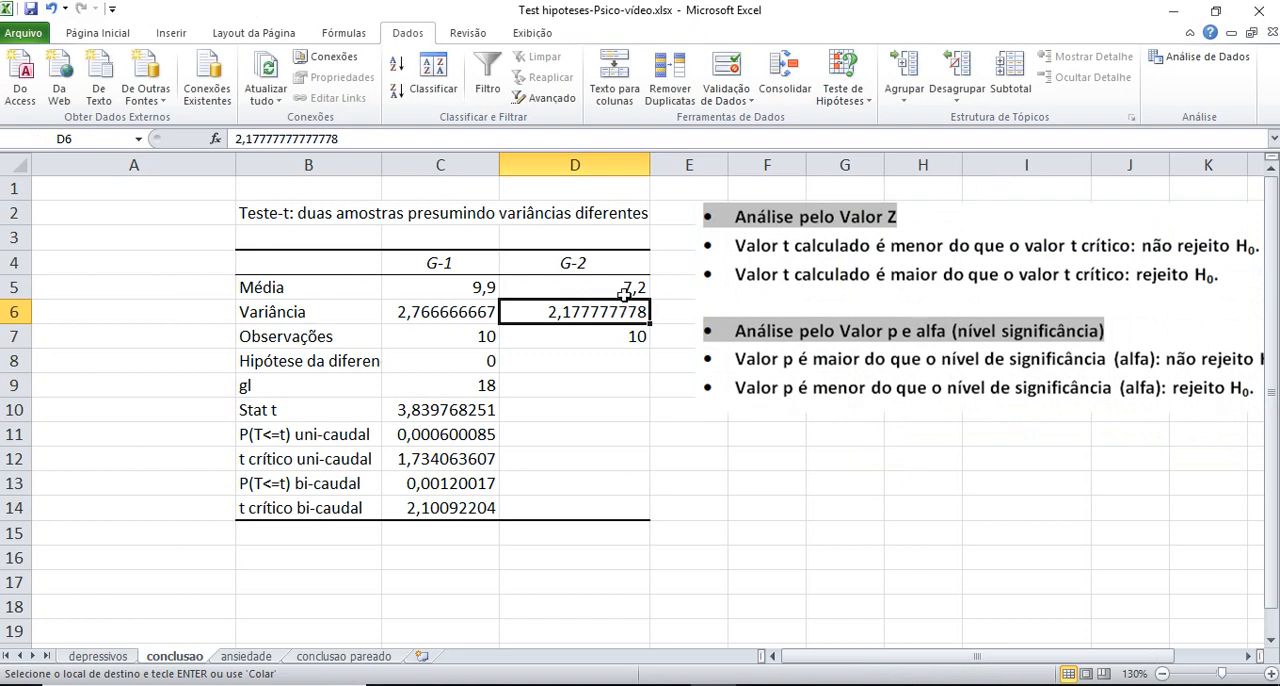
Format the Stat t label and value in B10:C10 as bold red text
left_click(430, 418)
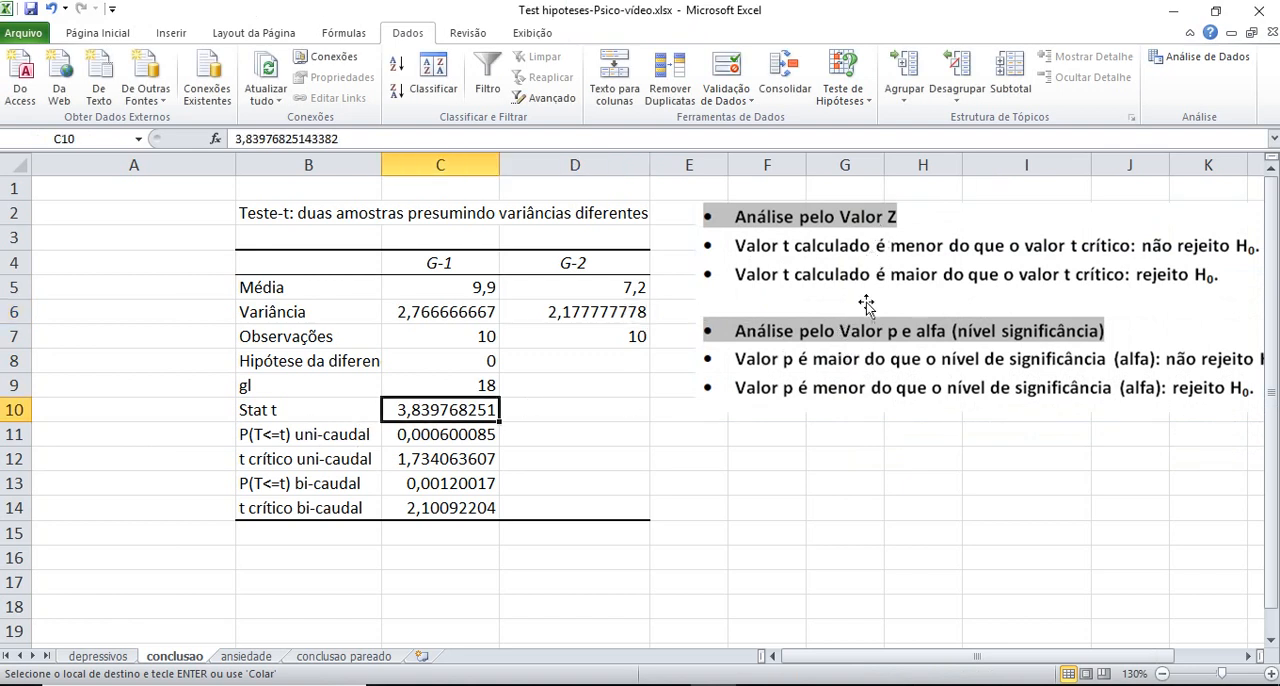
left_click(523, 414)
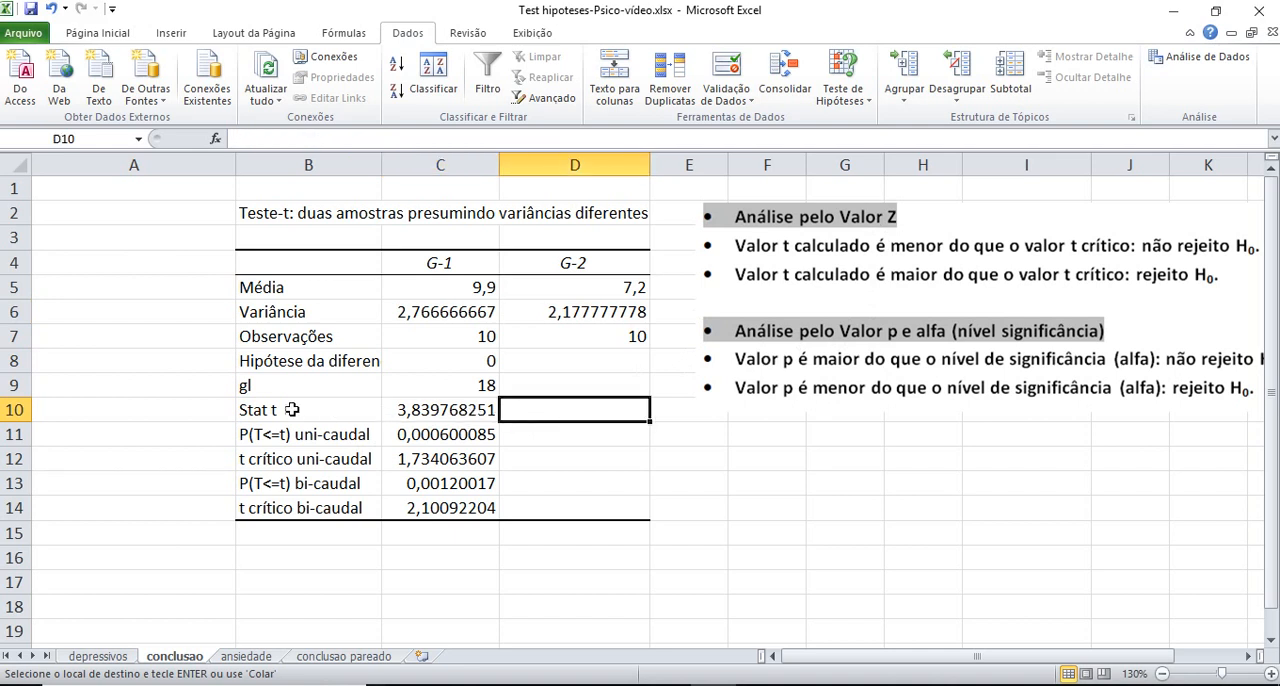
left_click_drag(290, 410, 428, 410)
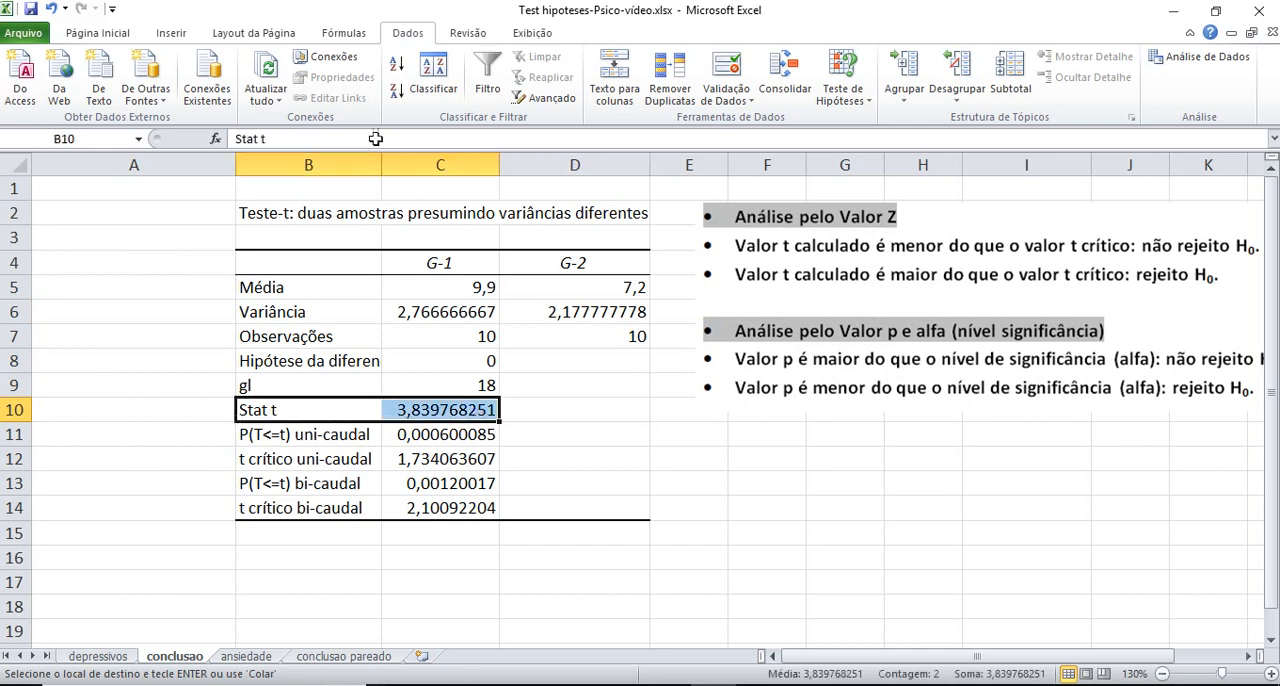
left_click(99, 34)
left_click(263, 91)
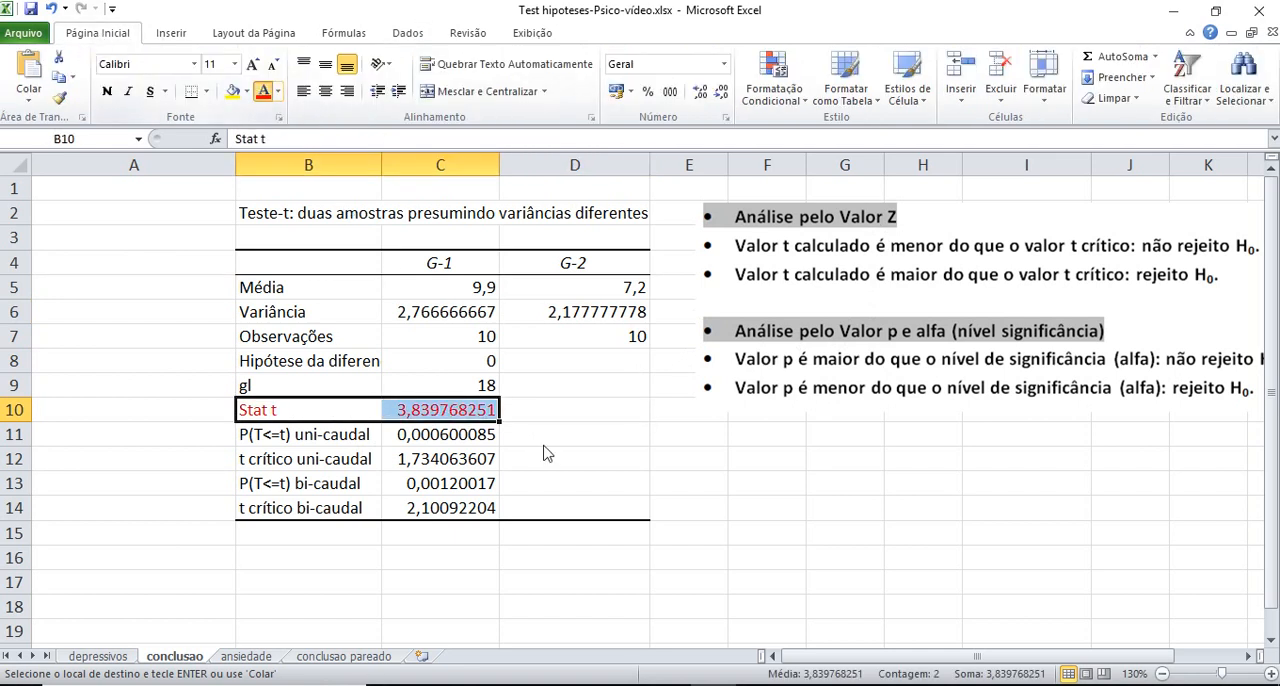
left_click(543, 440)
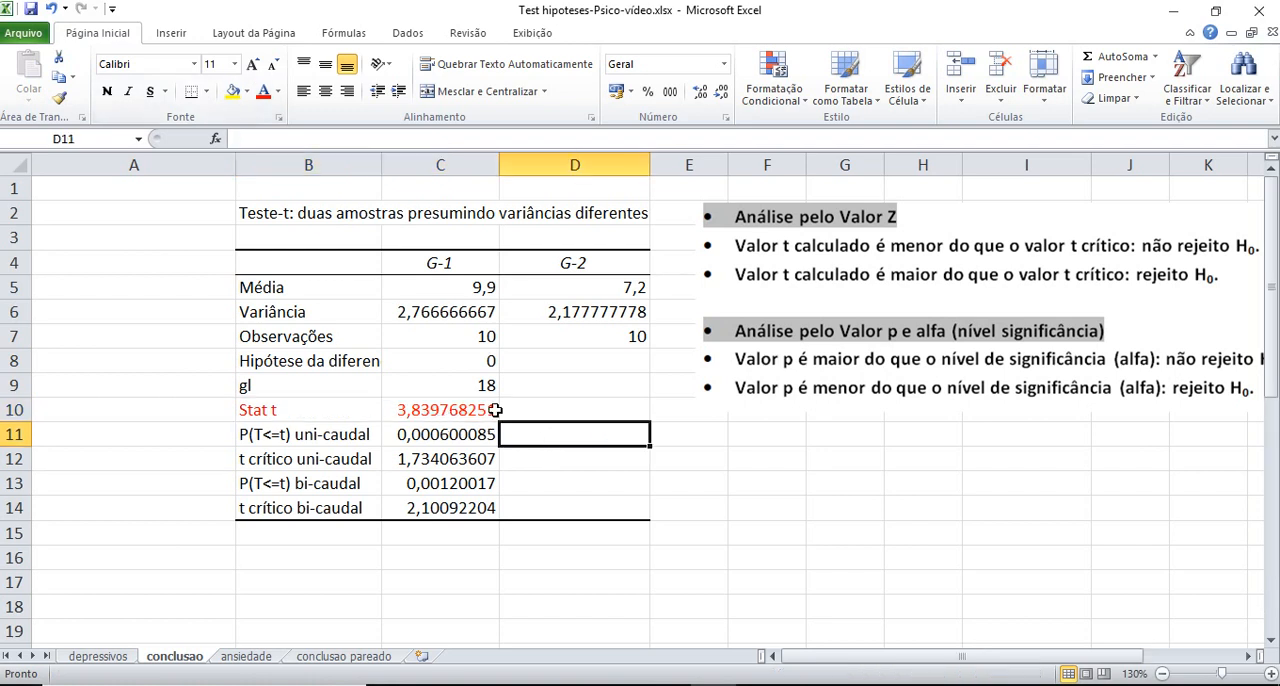
left_click(492, 411)
left_click_drag(332, 418, 425, 410)
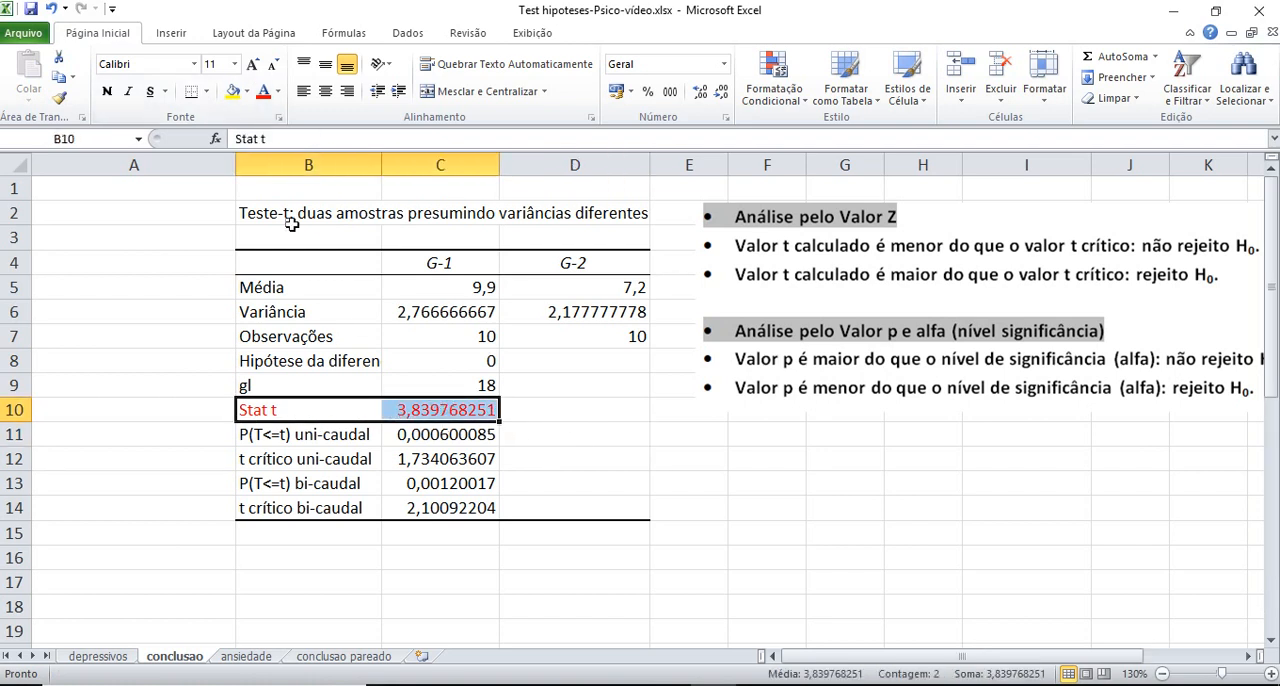
left_click(106, 91)
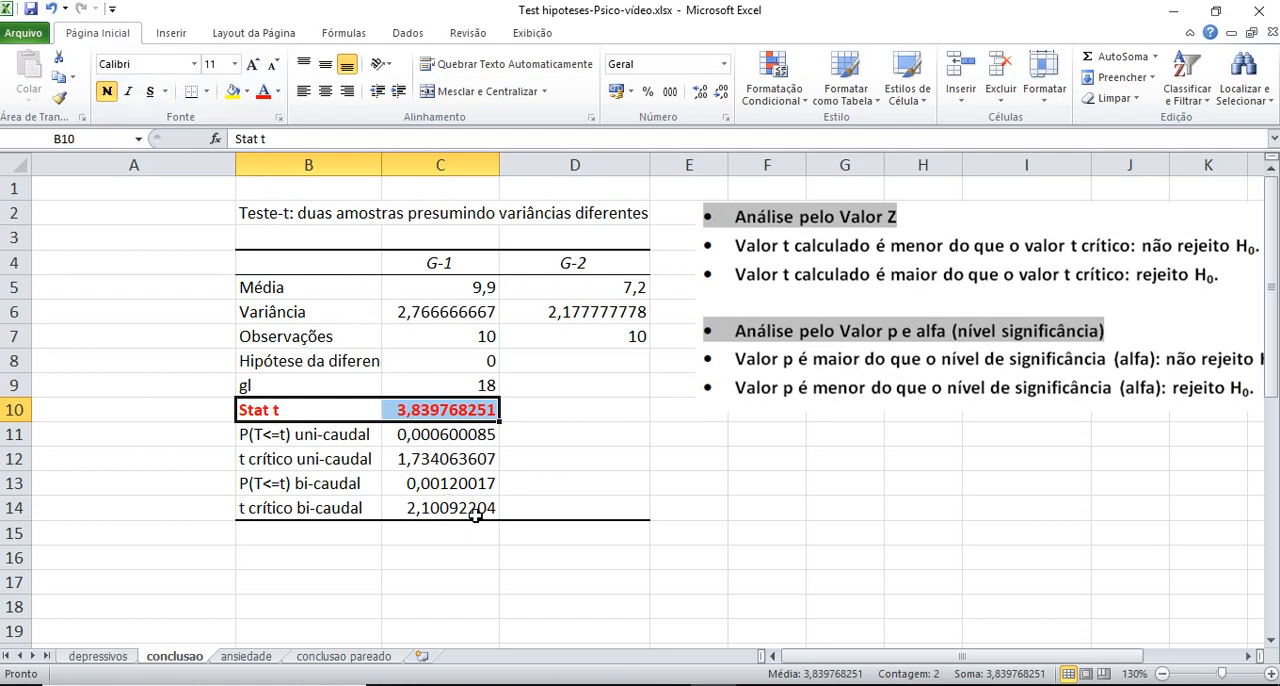
Format the two-tailed critical t row (t crítico bi-caudal) in B14:C14 as bold red text
left_click_drag(482, 509, 345, 508)
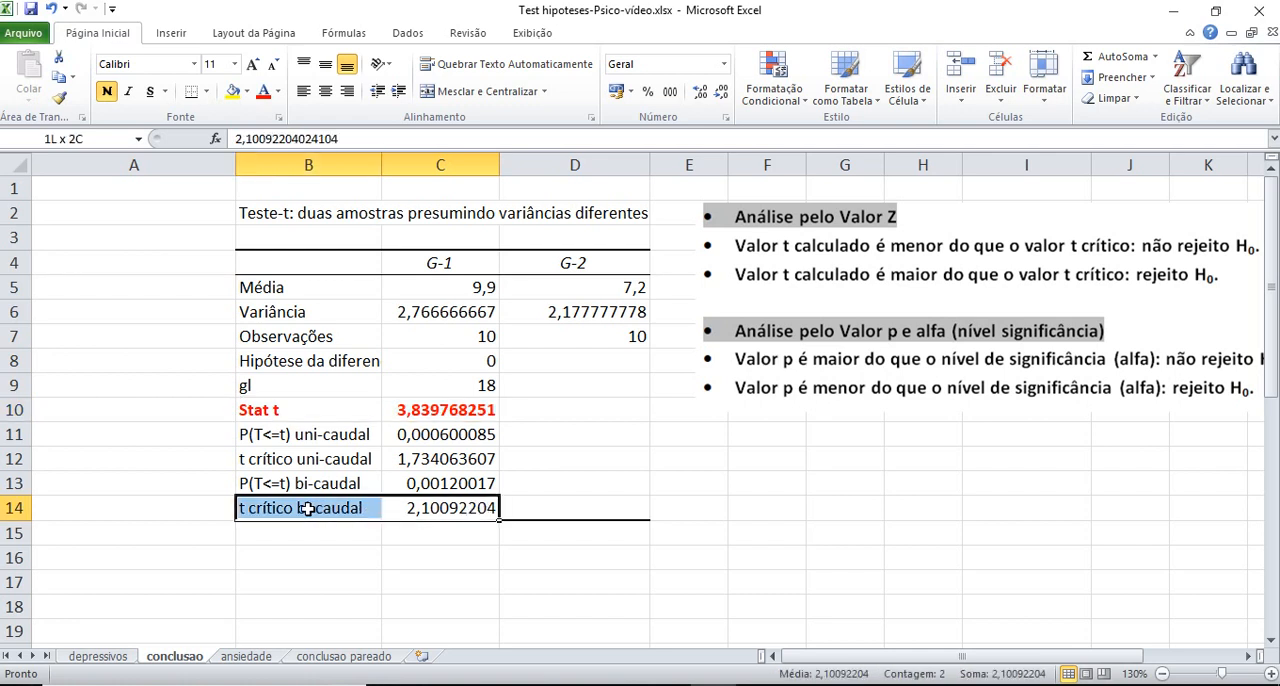
left_click(263, 91)
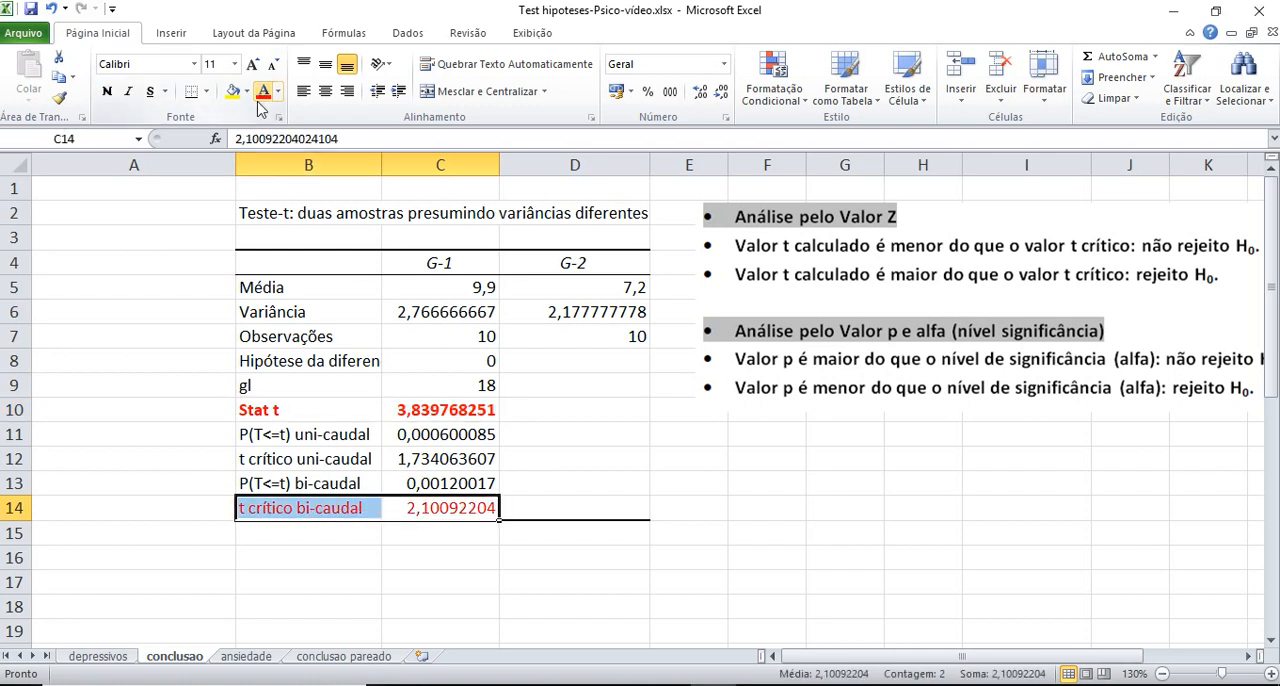
left_click(106, 91)
left_click(525, 588)
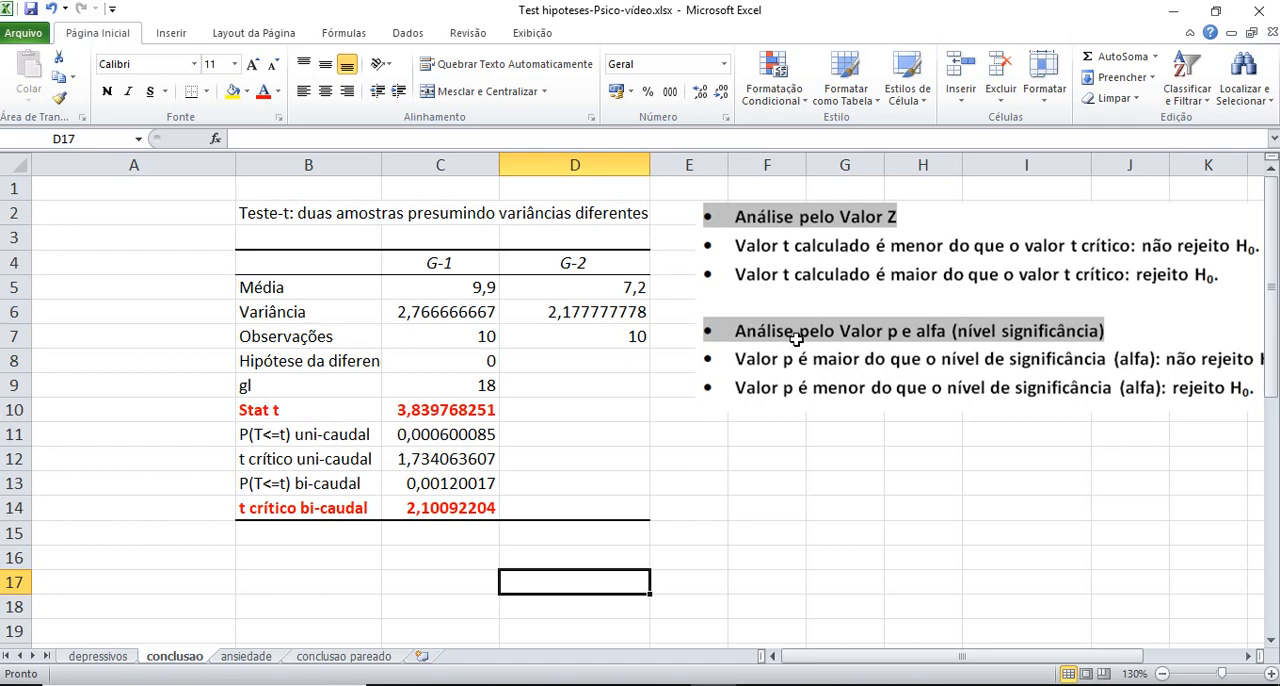
Move the decision-rule picture nearer to the t-test table and narrow it slightly so all its text fits in view
left_click_drag(797, 340, 760, 336)
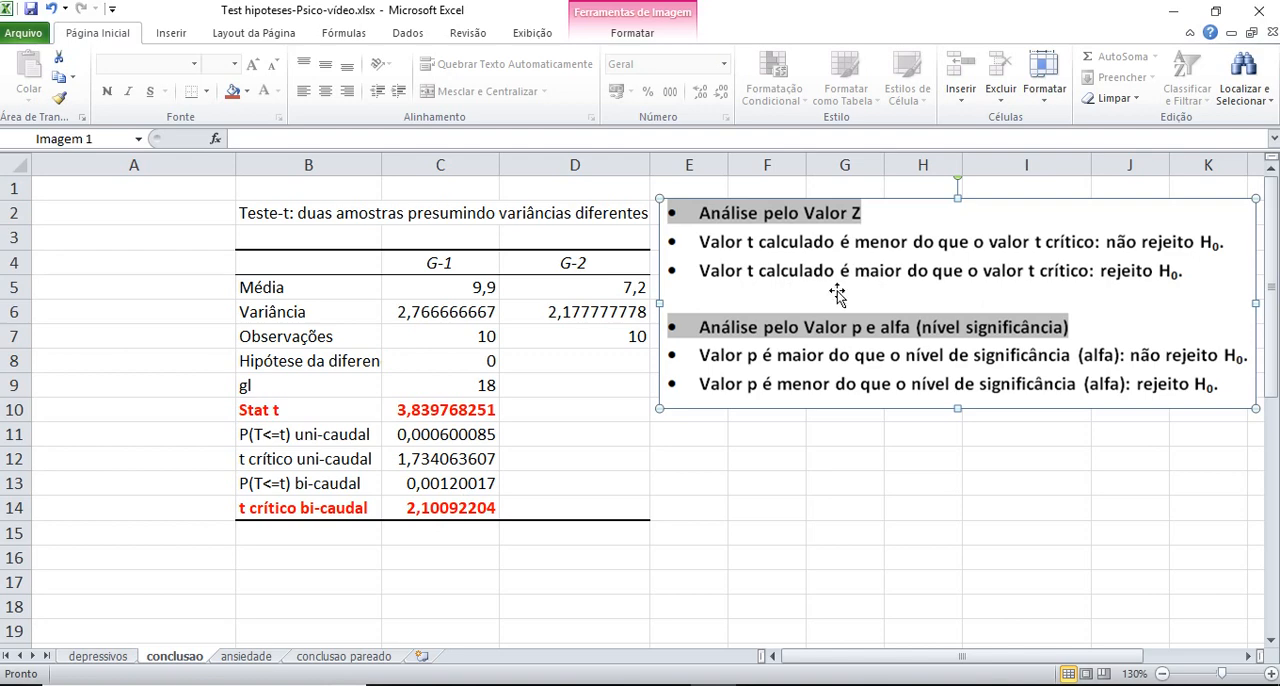
left_click_drag(1085, 256, 1092, 254)
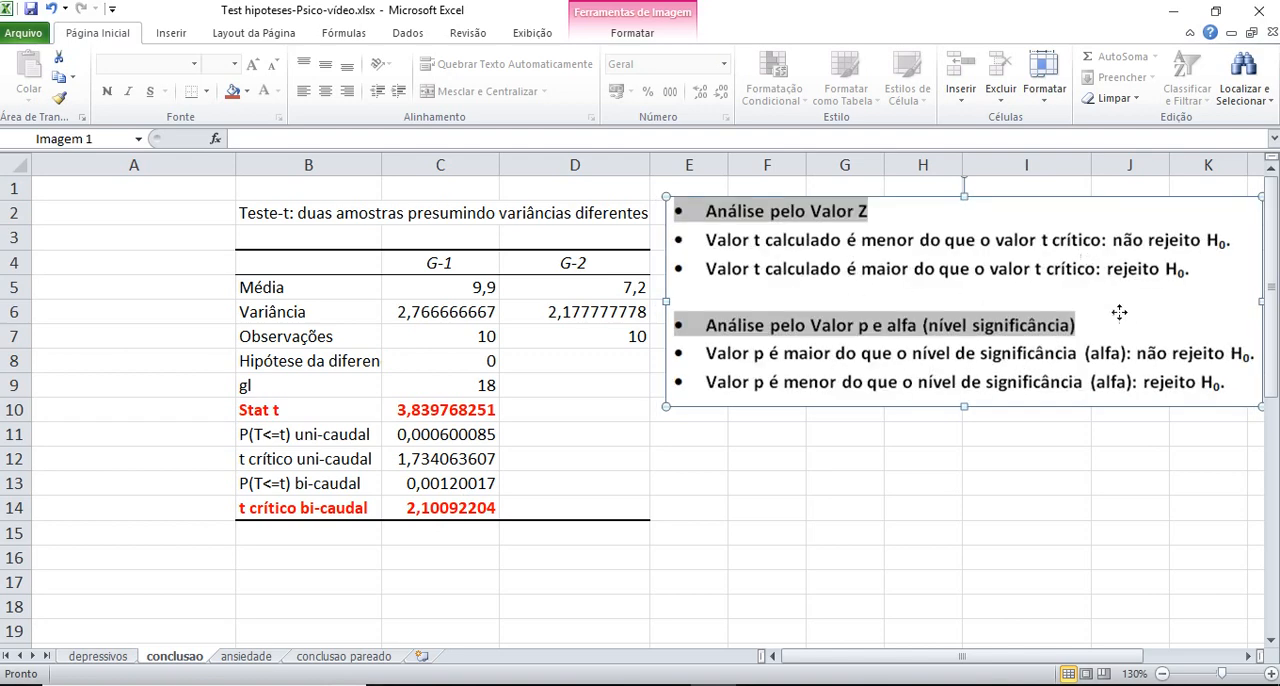
left_click_drag(1112, 302, 1108, 300)
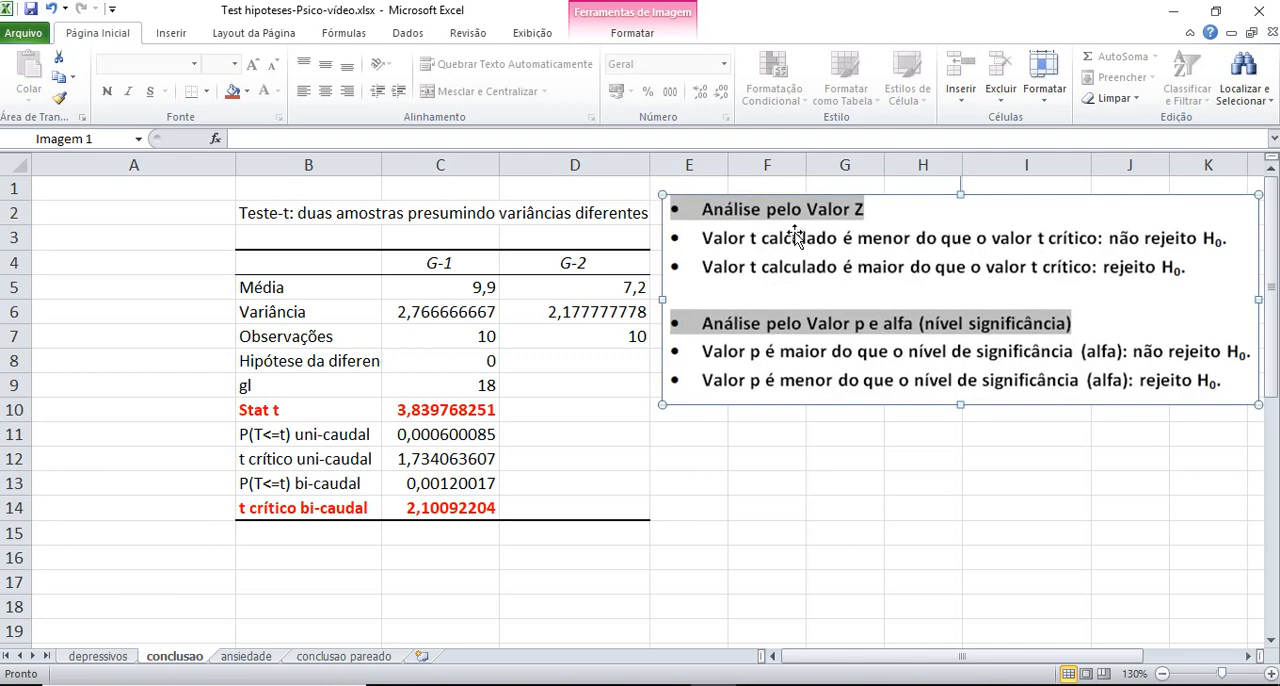
left_click_drag(795, 235, 793, 232)
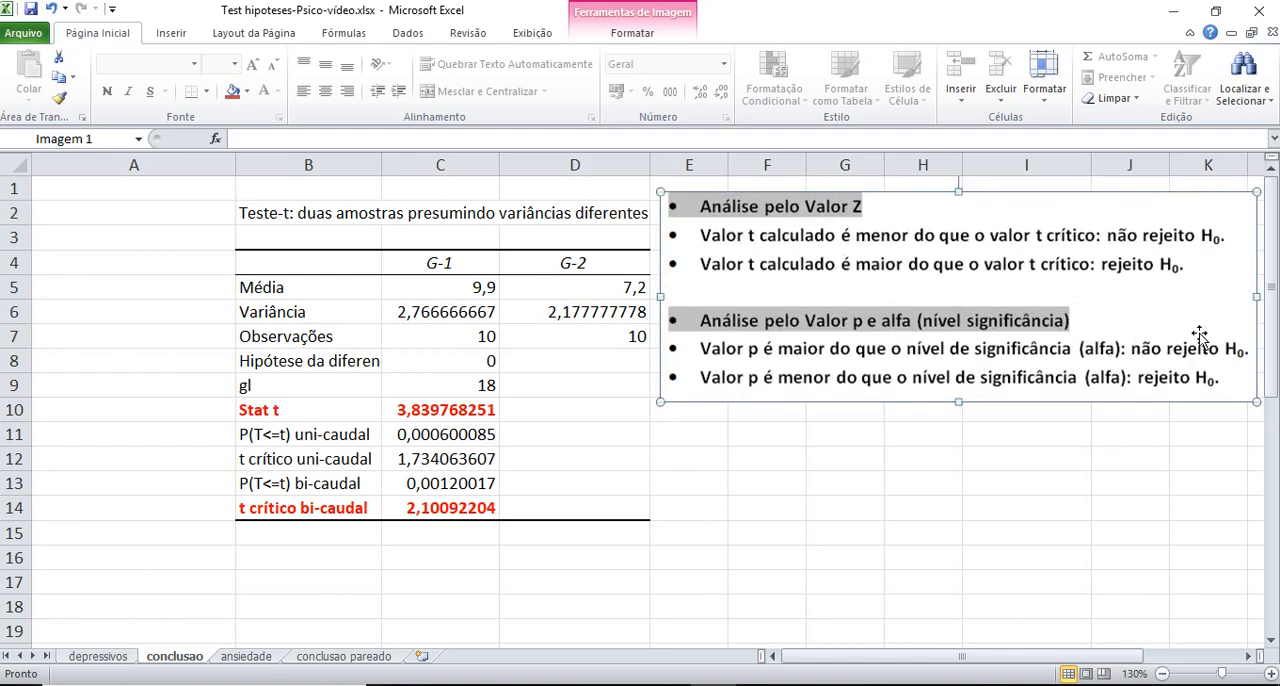
left_click_drag(1256, 297, 1236, 297)
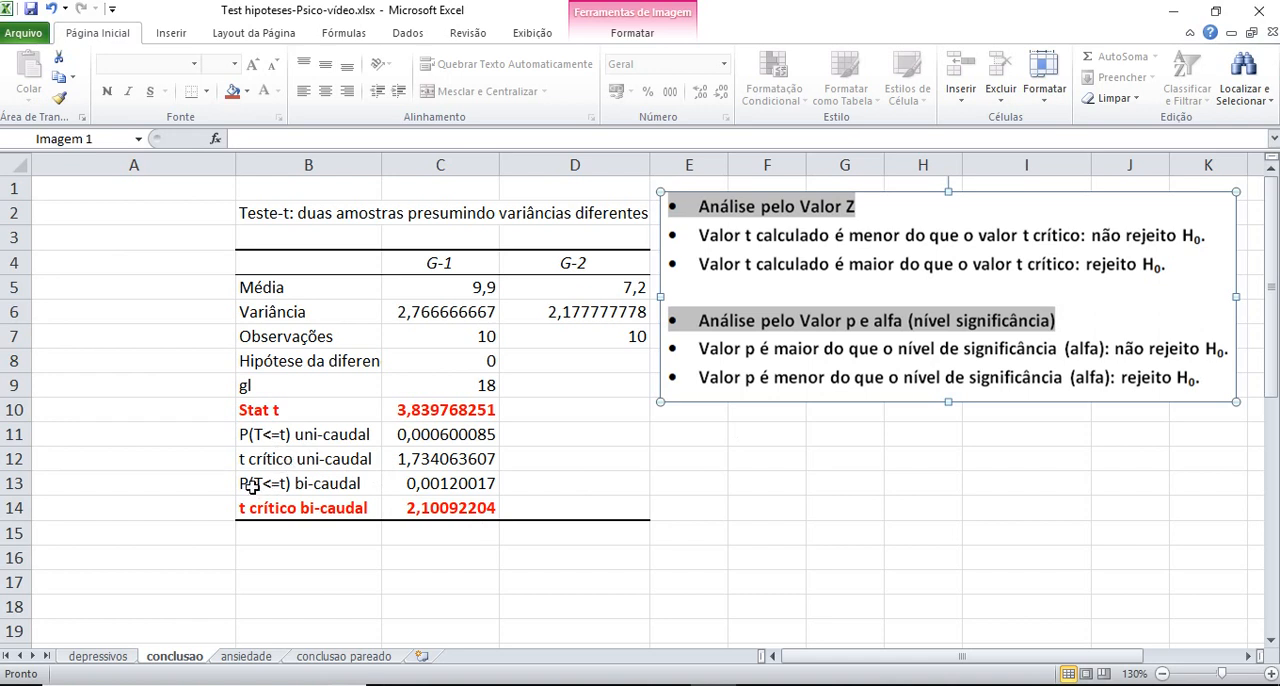
Format the two-tailed p-value row (P(T<=t) bi-caudal) in B13:C13 as bold blue text
left_click_drag(252, 486, 428, 486)
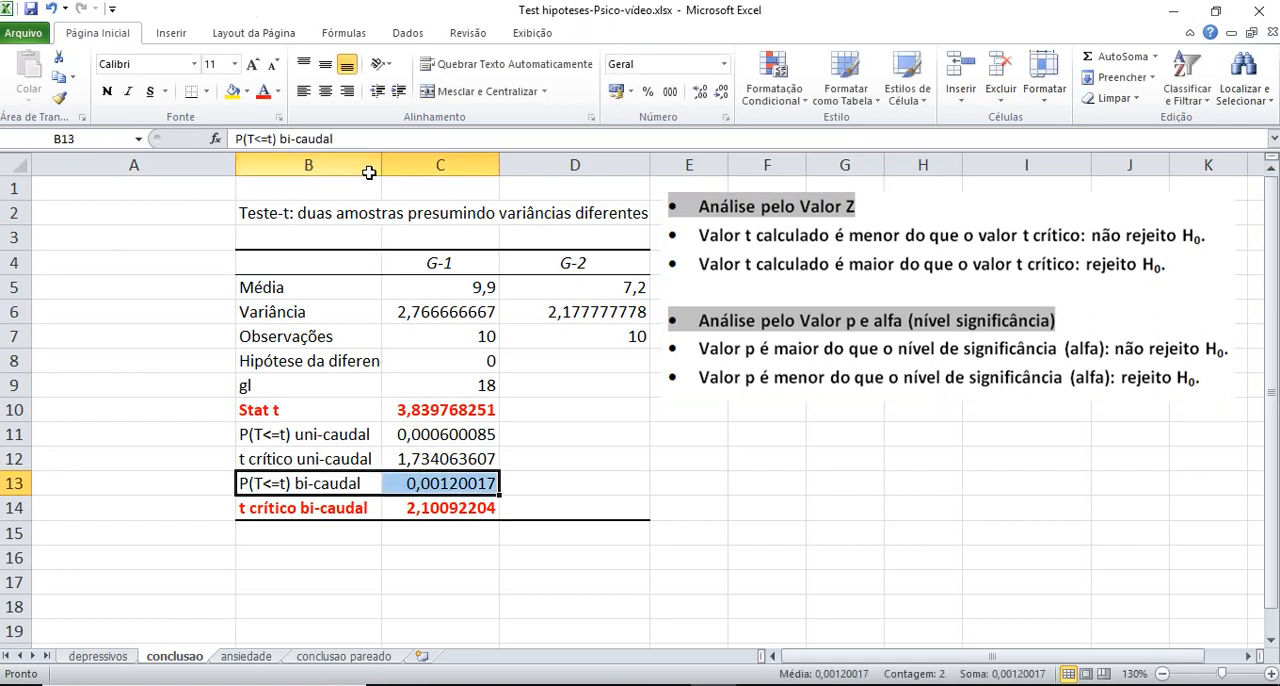
left_click(278, 91)
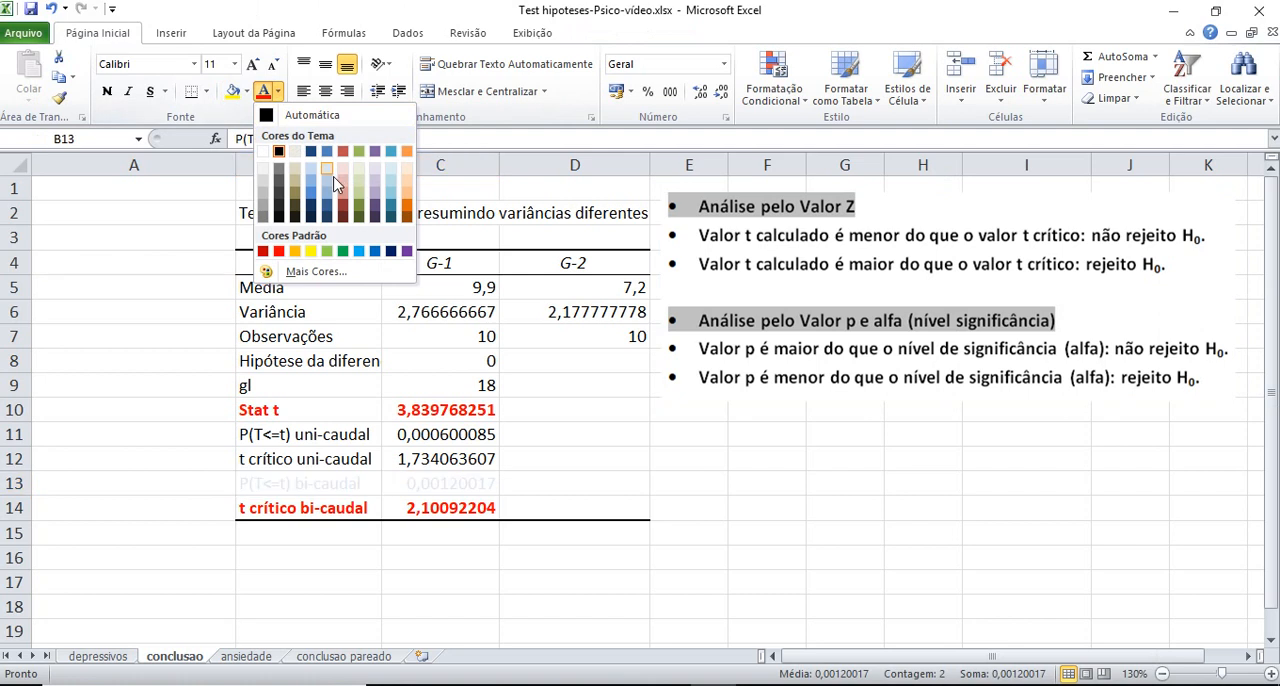
left_click(375, 251)
left_click(107, 91)
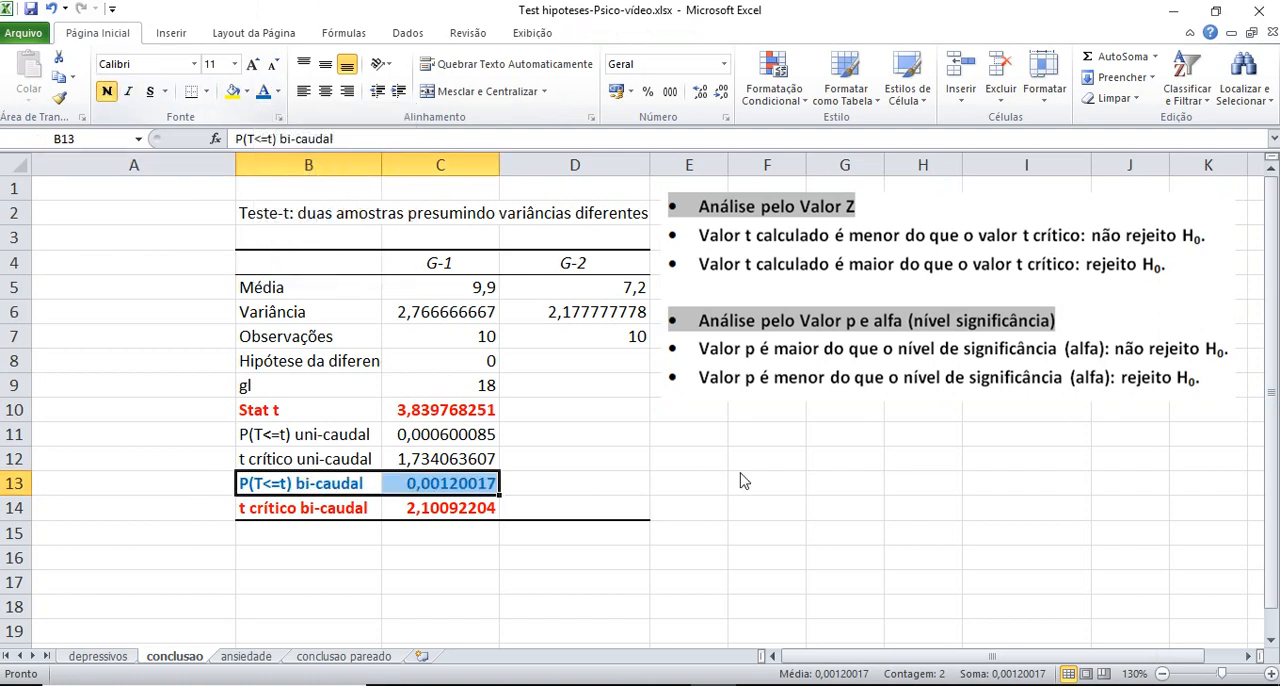
Move the written-conclusion picture beside the t-test table, below the decision rules, and shrink it to fit there
left_click(808, 482)
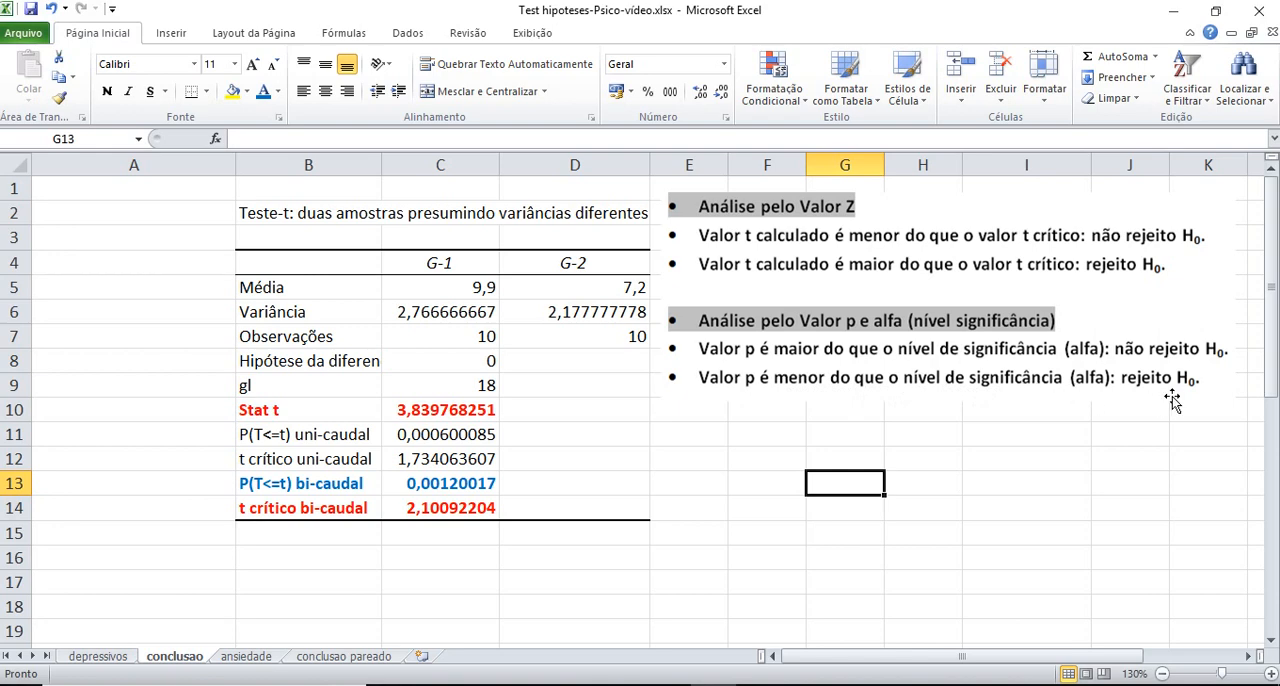
scroll(1170, 400, "down", 3)
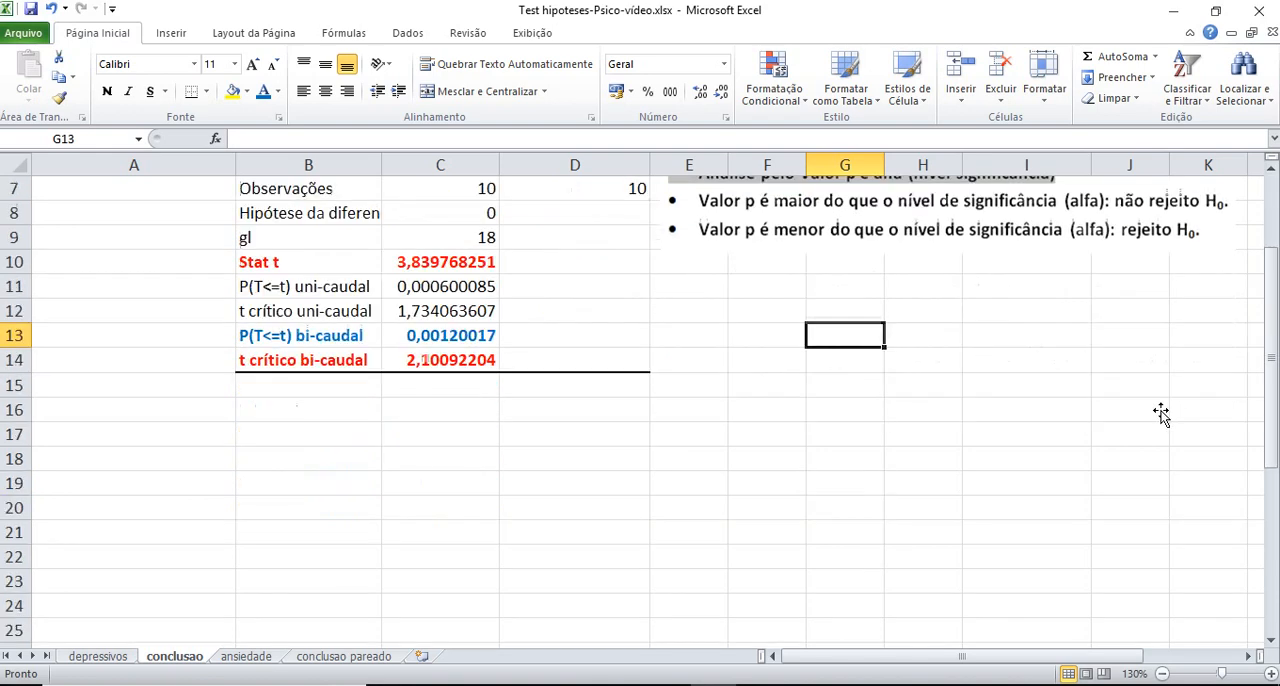
left_click_drag(914, 617, 384, 308)
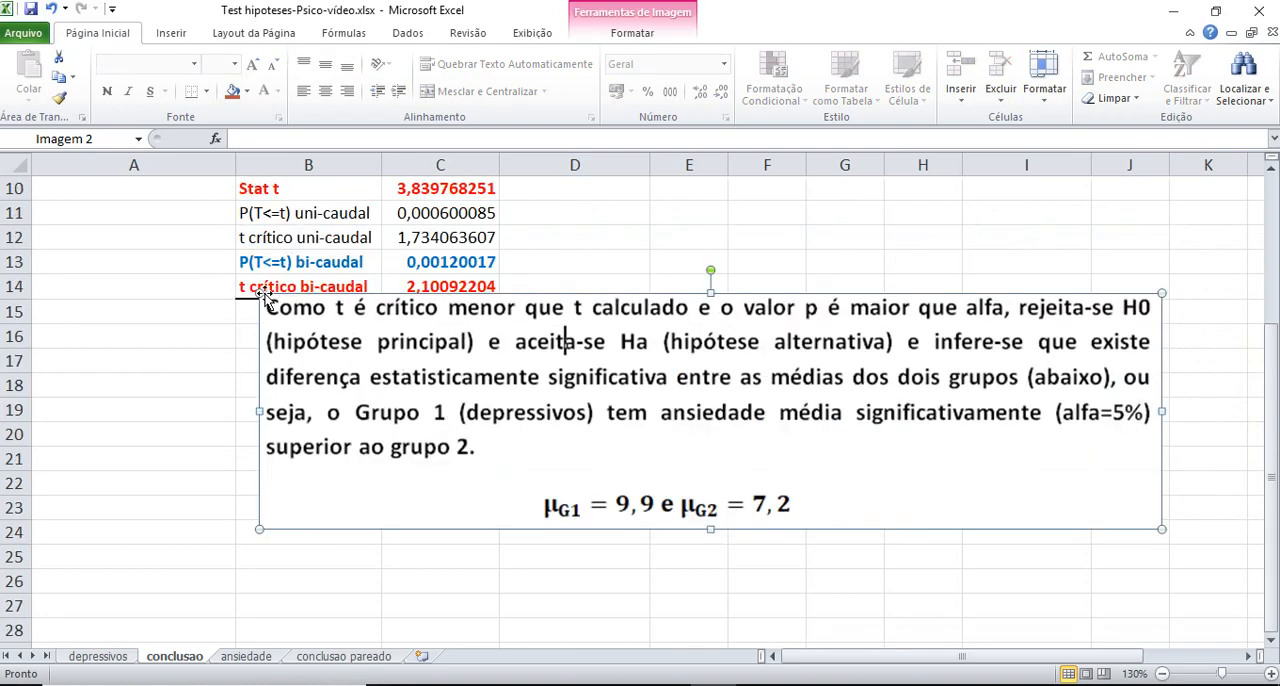
left_click_drag(260, 293, 511, 358)
left_click_drag(736, 367, 737, 231)
scroll(737, 231, "up", 3)
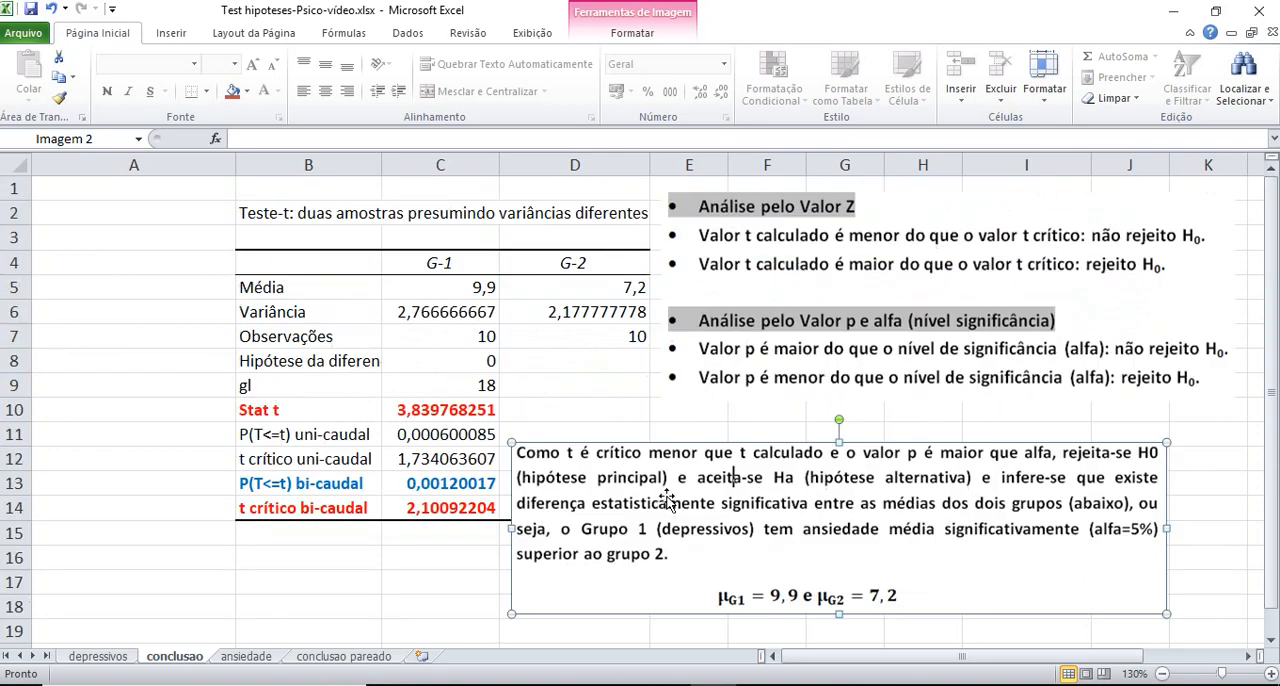
left_click_drag(622, 513, 639, 513)
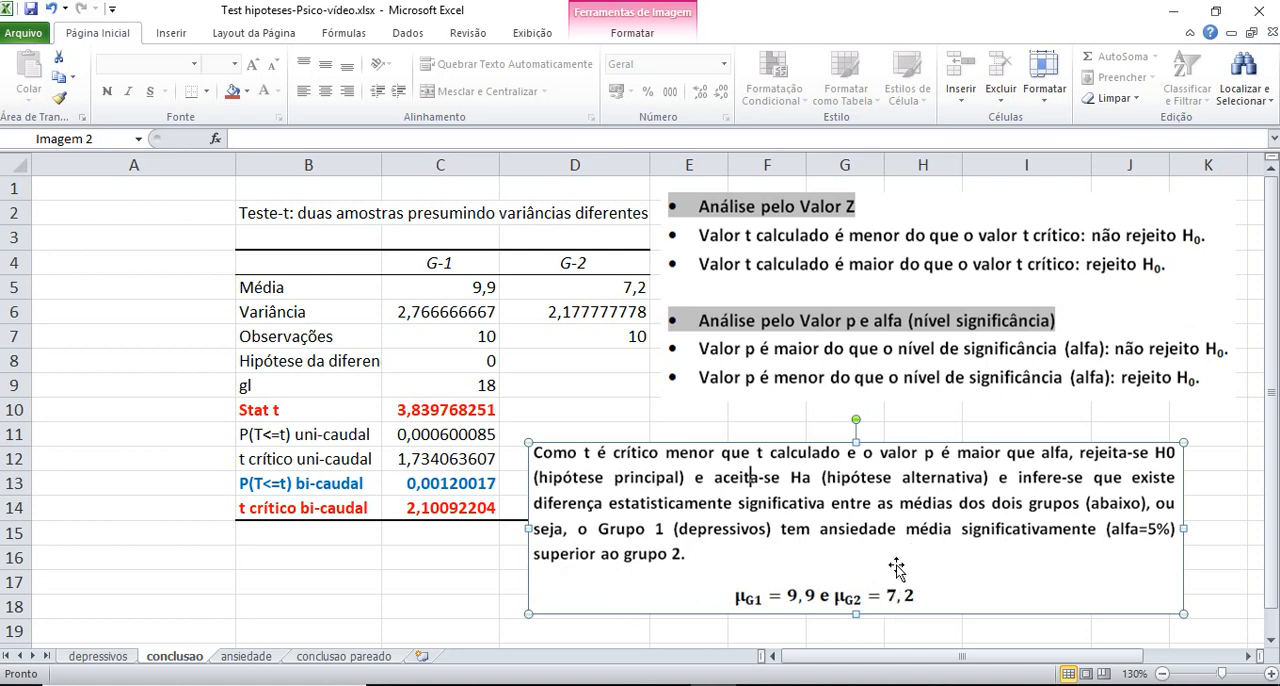
left_click_drag(806, 444, 812, 457)
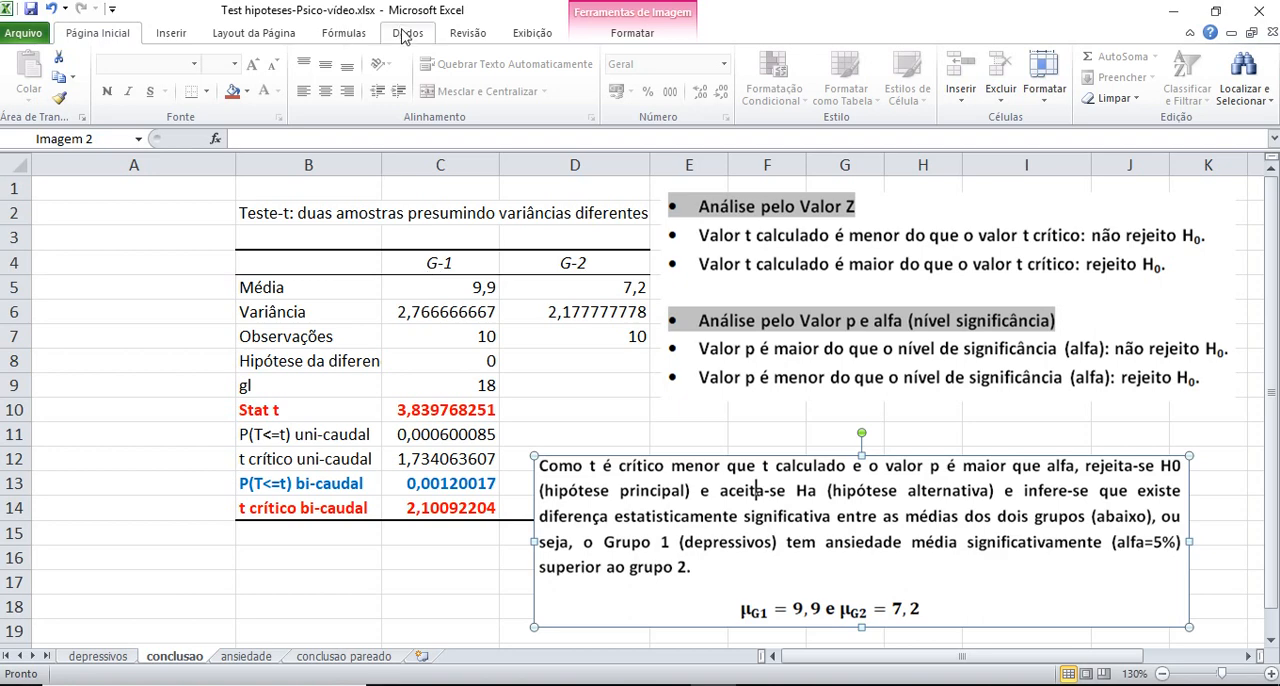
On the ansiedade sheet, shift the problem-statement picture slightly towards the data and make it taller and wider
left_click(247, 656)
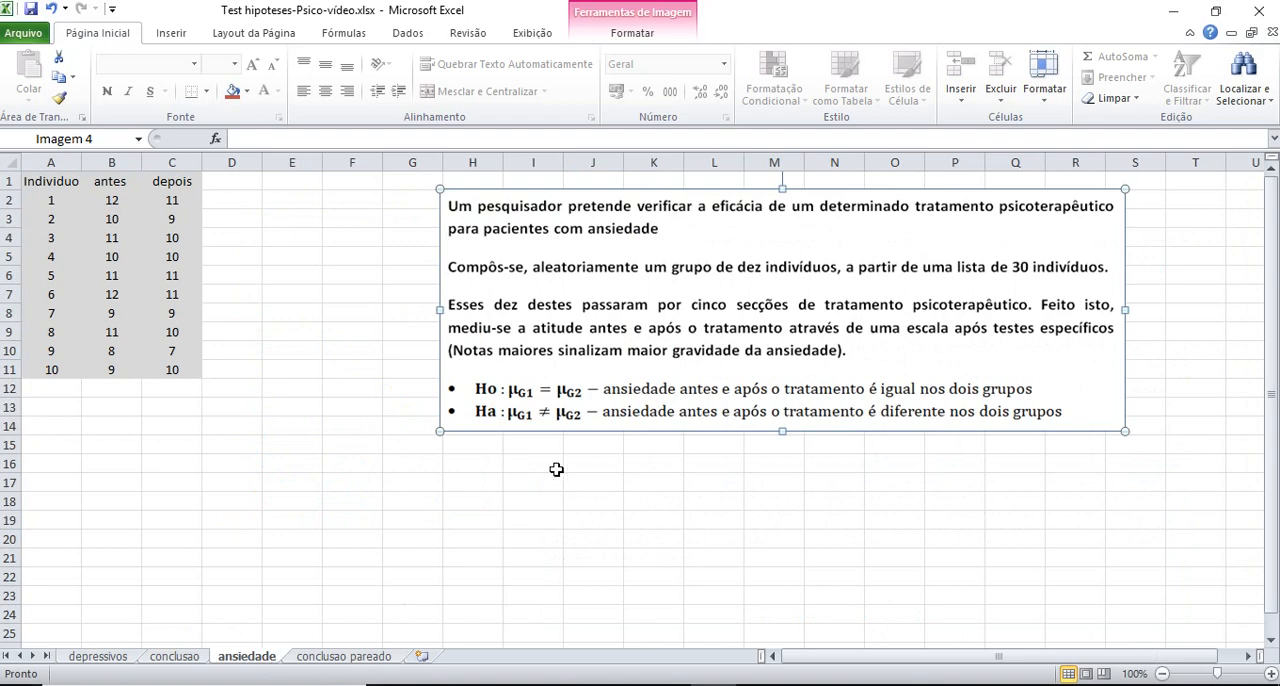
left_click_drag(619, 304, 595, 303)
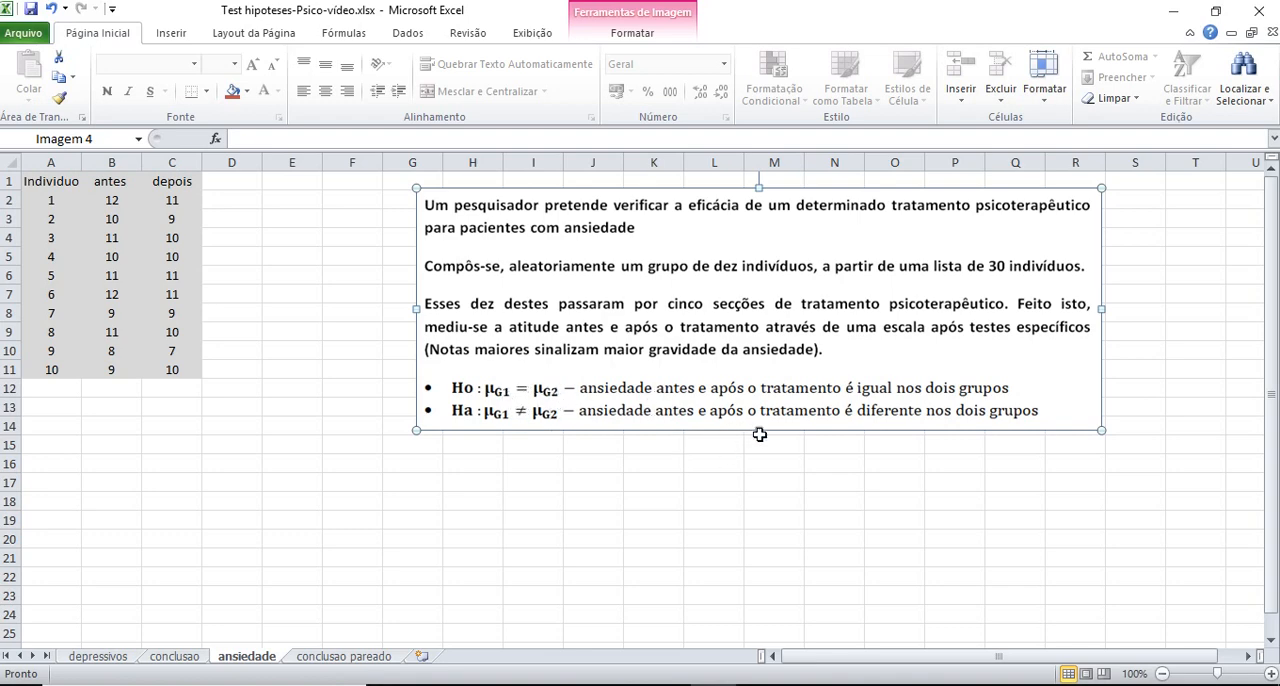
left_click_drag(760, 434, 760, 453)
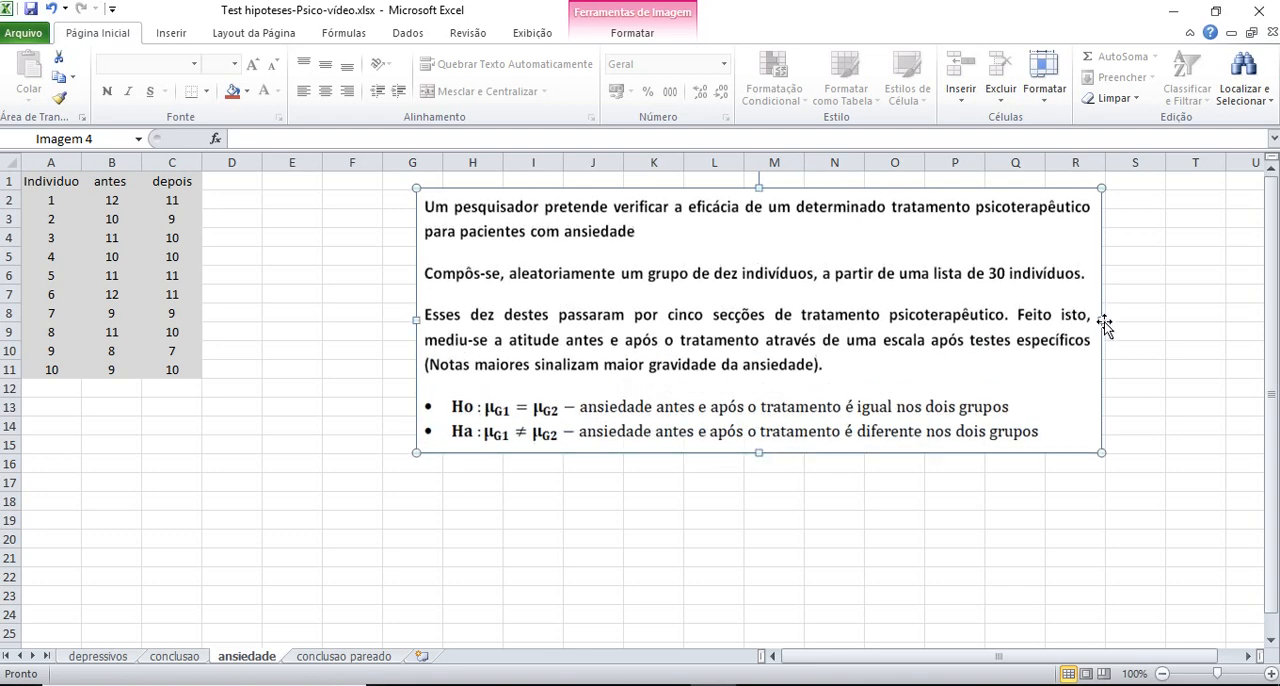
left_click_drag(1104, 323, 1192, 320)
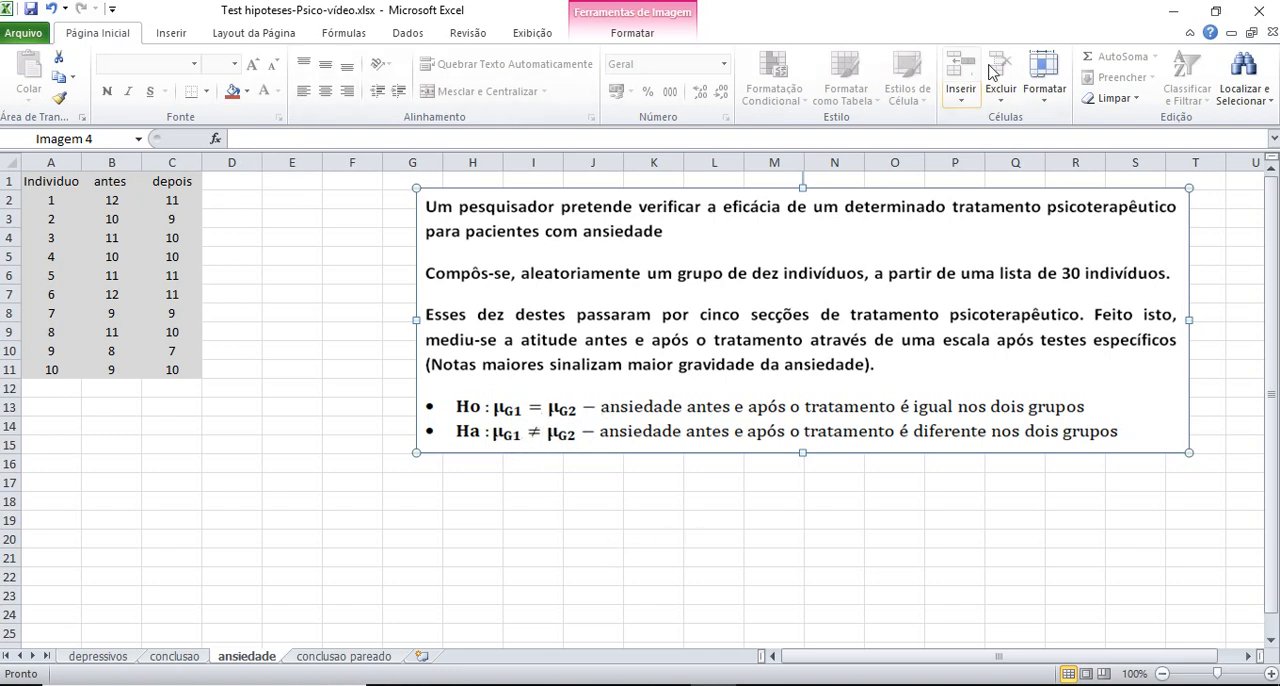
Set up a paired two-sample t-test for means with $B$1:$B$11 as variable 1 and $C$1:$C$11 as variable 2
left_click(412, 35)
left_click(1205, 57)
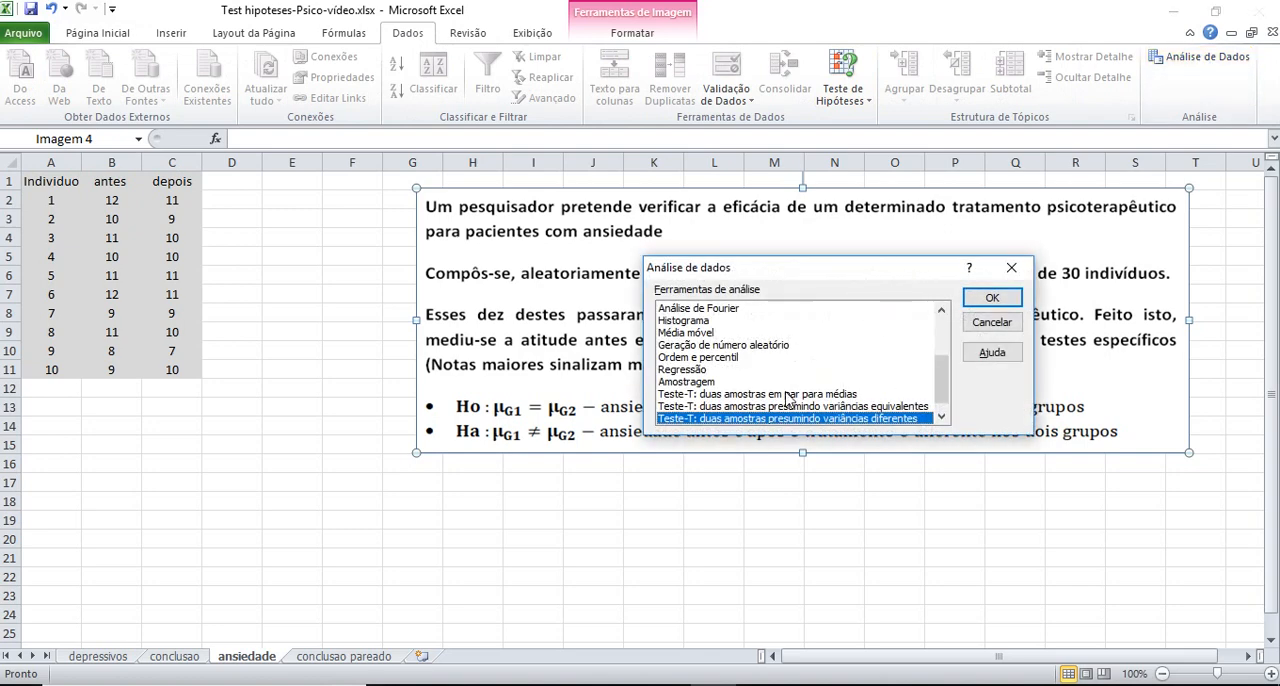
left_click(787, 396)
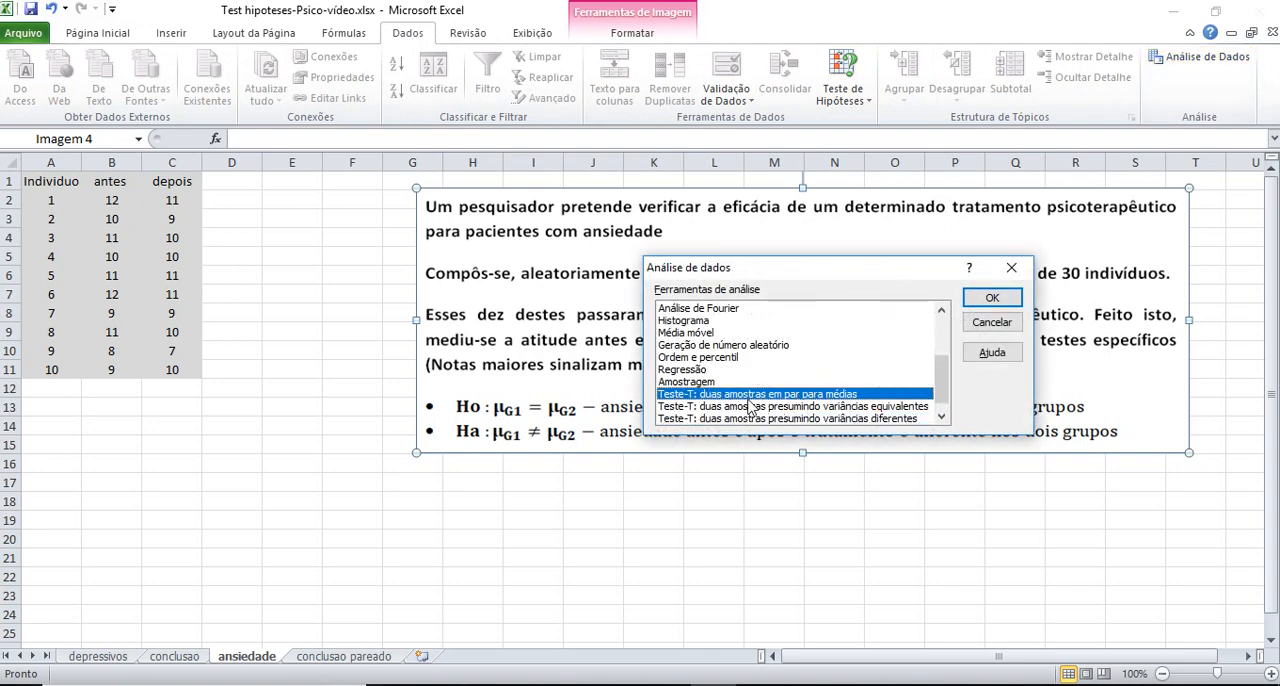
left_click(989, 297)
left_click(916, 271)
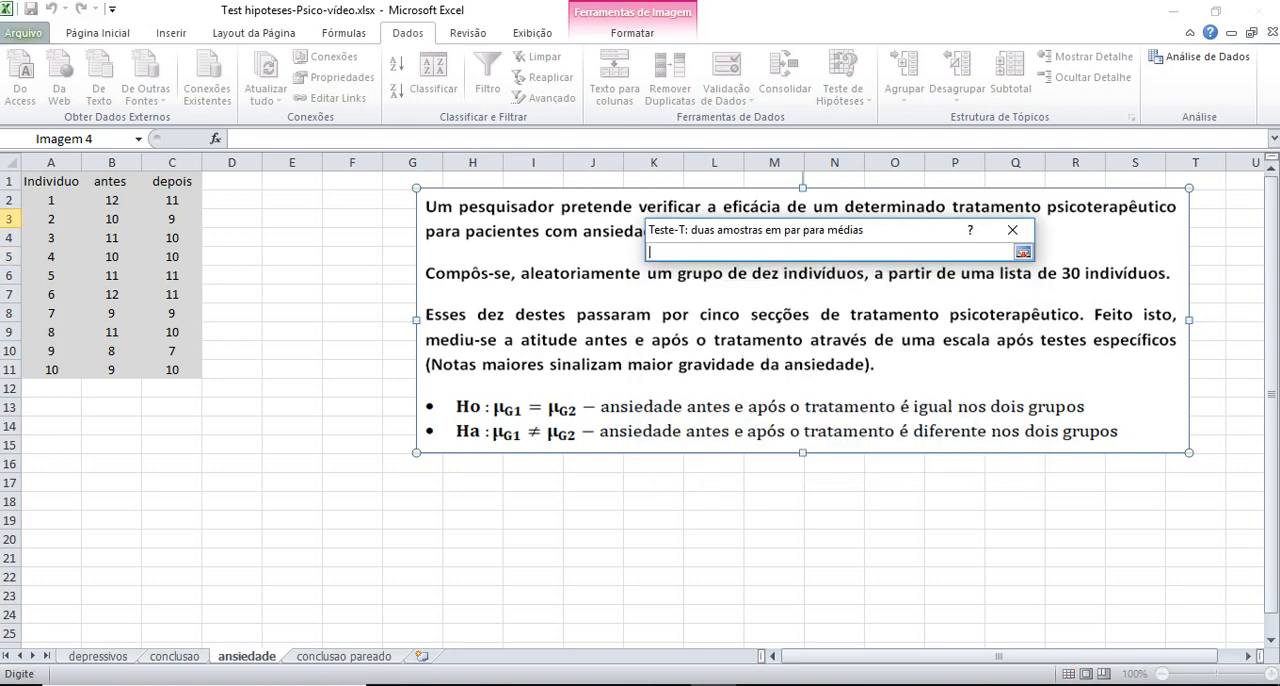
left_click(1023, 252)
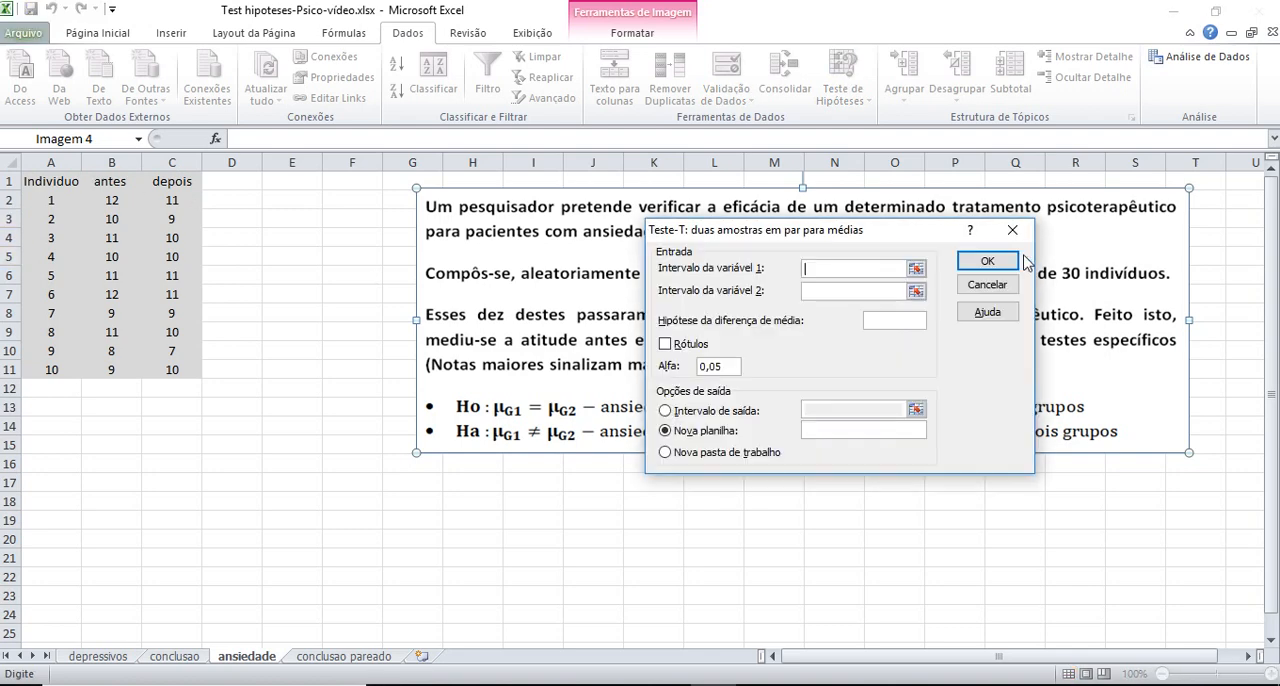
left_click(916, 271)
left_click_drag(111, 181, 111, 369)
left_click(1023, 252)
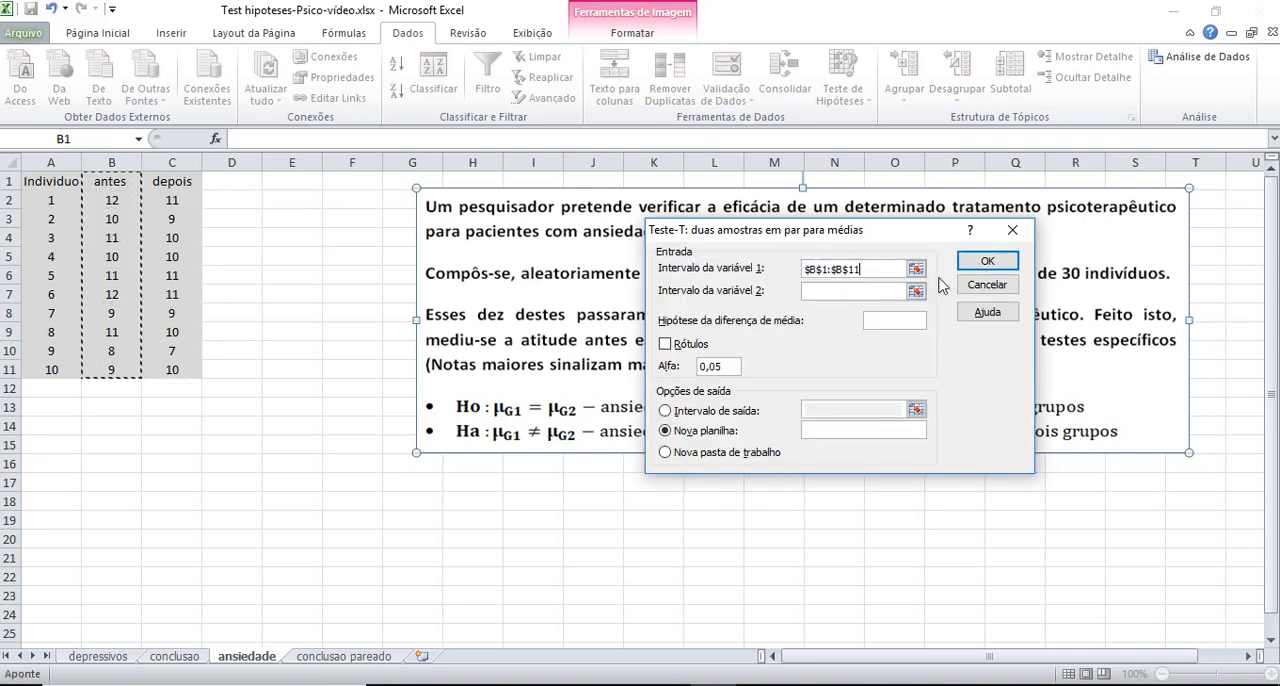
left_click(916, 291)
left_click_drag(177, 180, 187, 368)
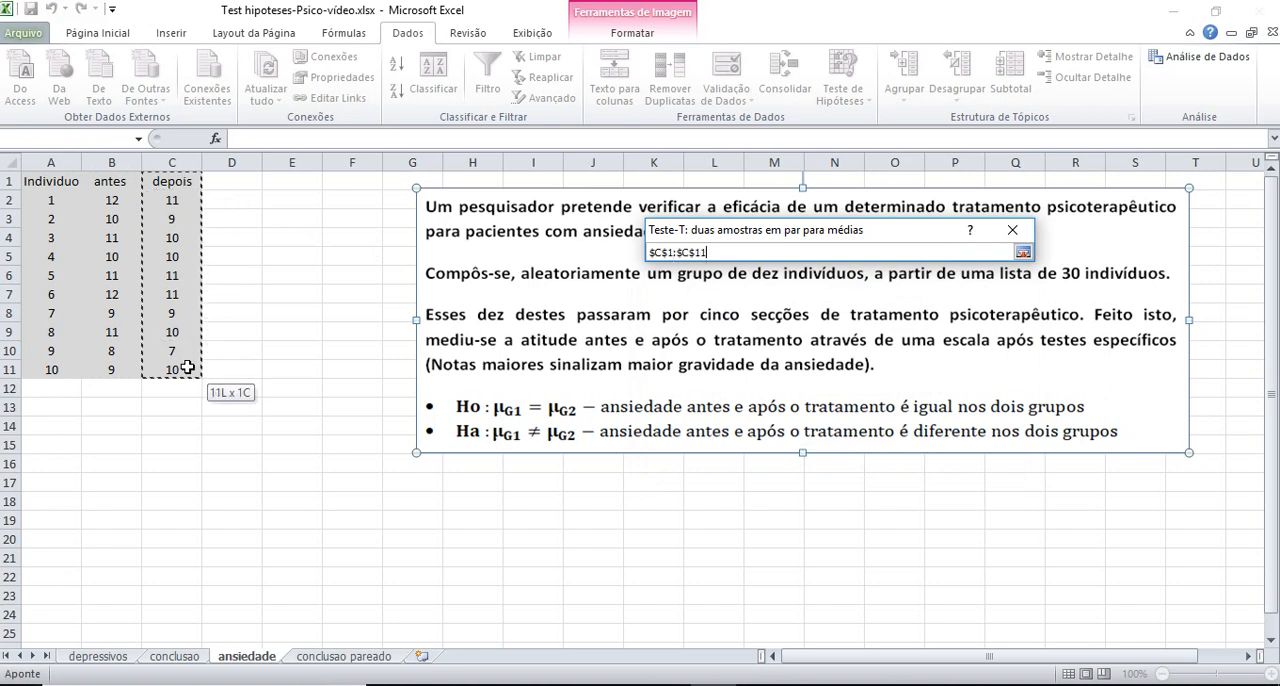
left_click(1023, 253)
Include labels, set the hypothesized mean difference to 0, and run the paired t-test with its output at $B$16
left_click(666, 344)
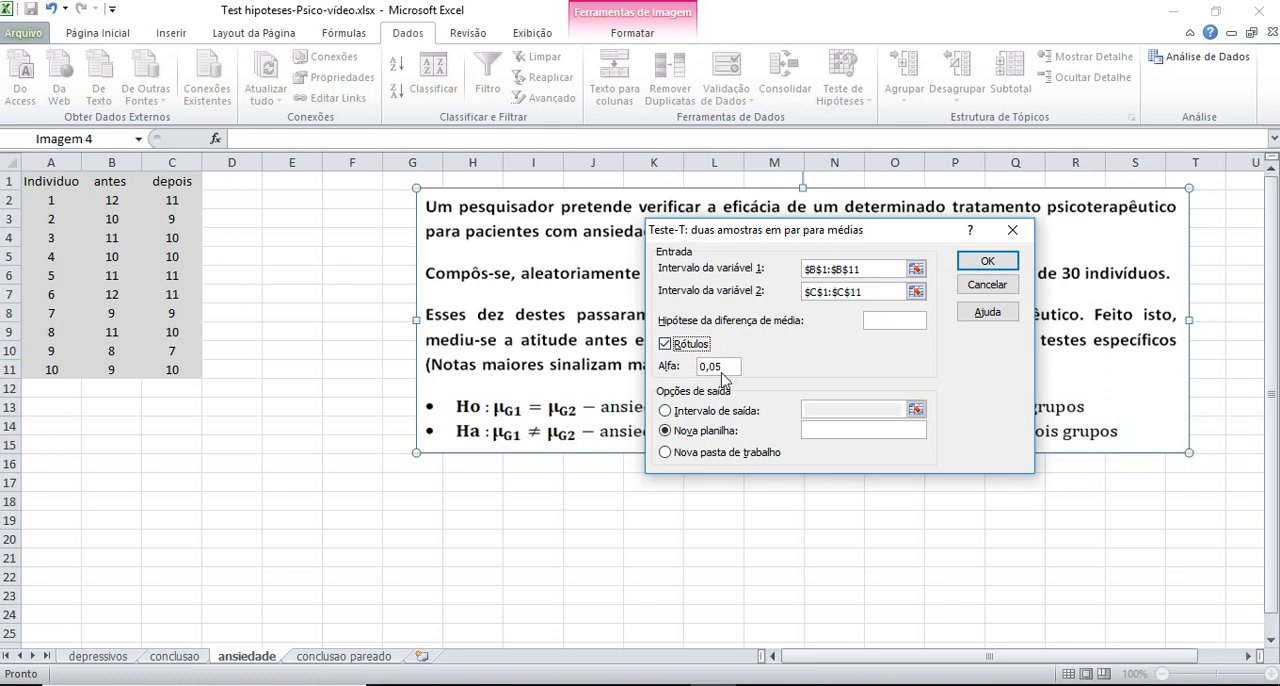
left_click(900, 318)
left_click(712, 410)
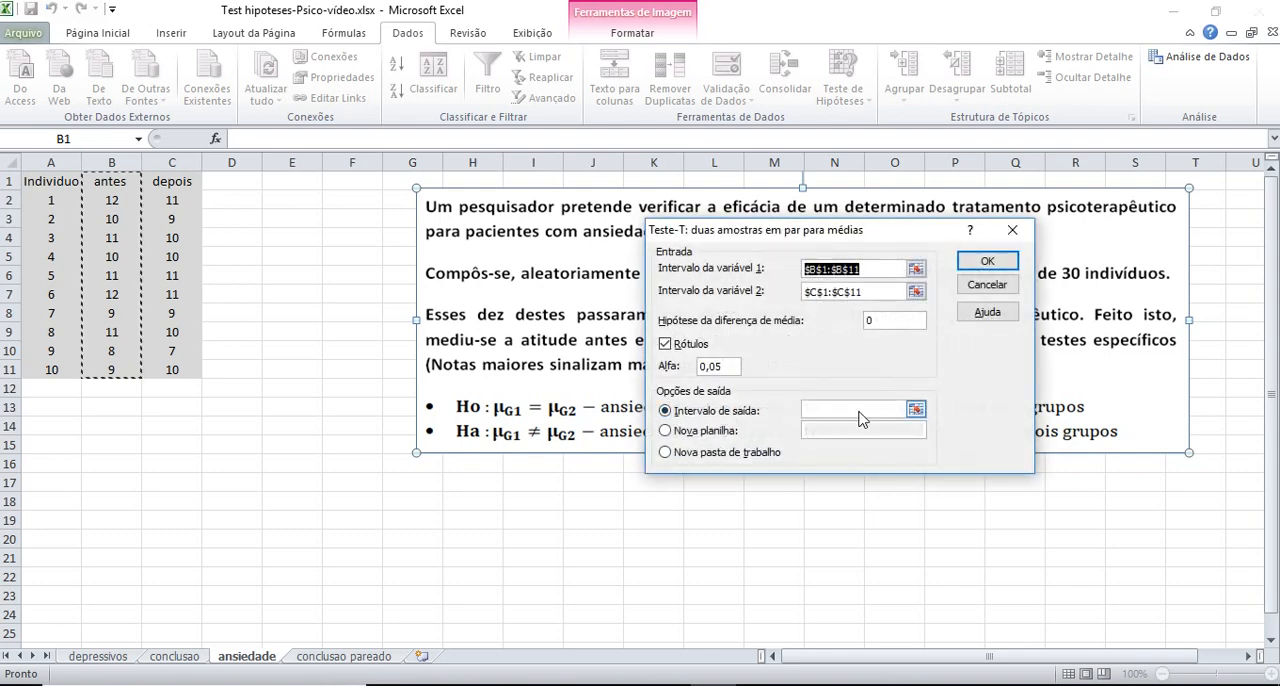
left_click(915, 410)
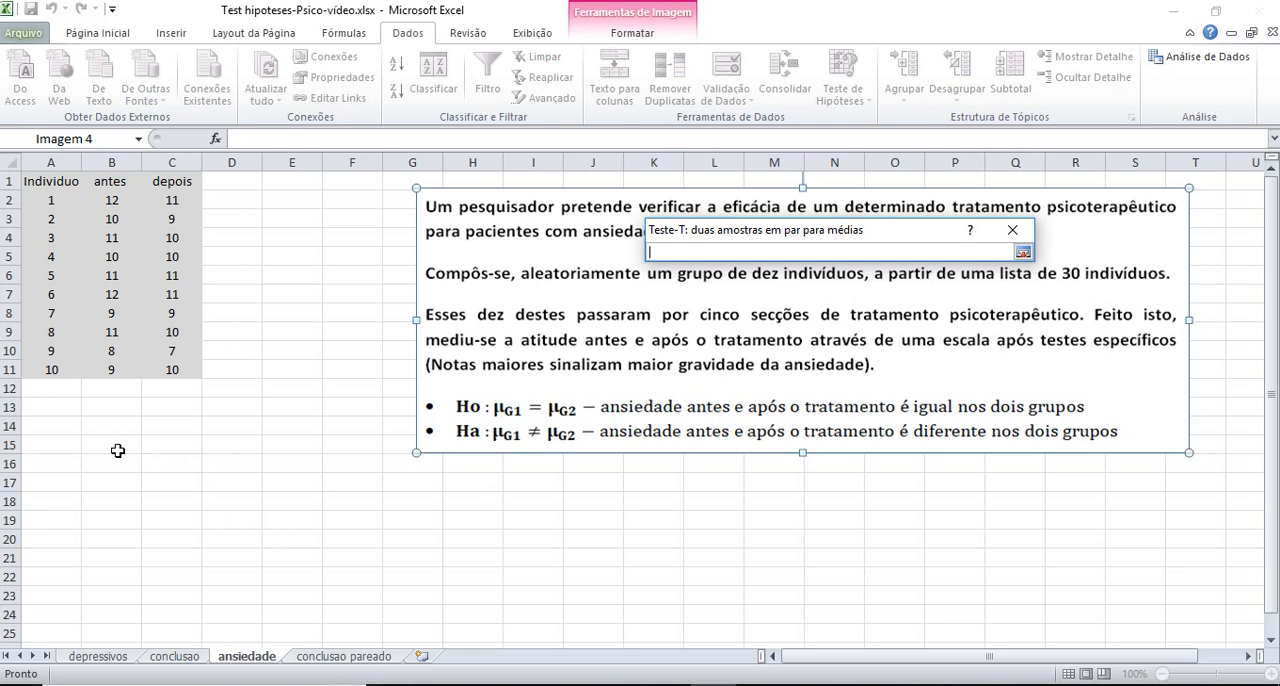
left_click(97, 465)
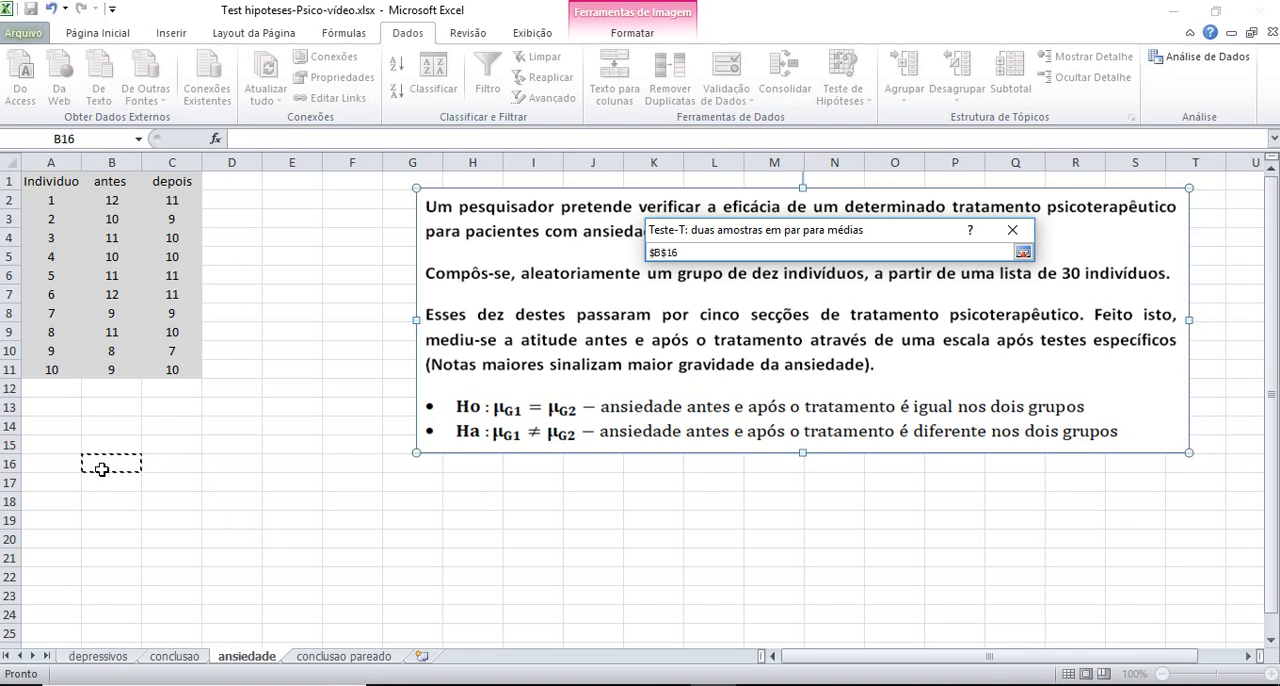
left_click(1023, 252)
left_click(989, 274)
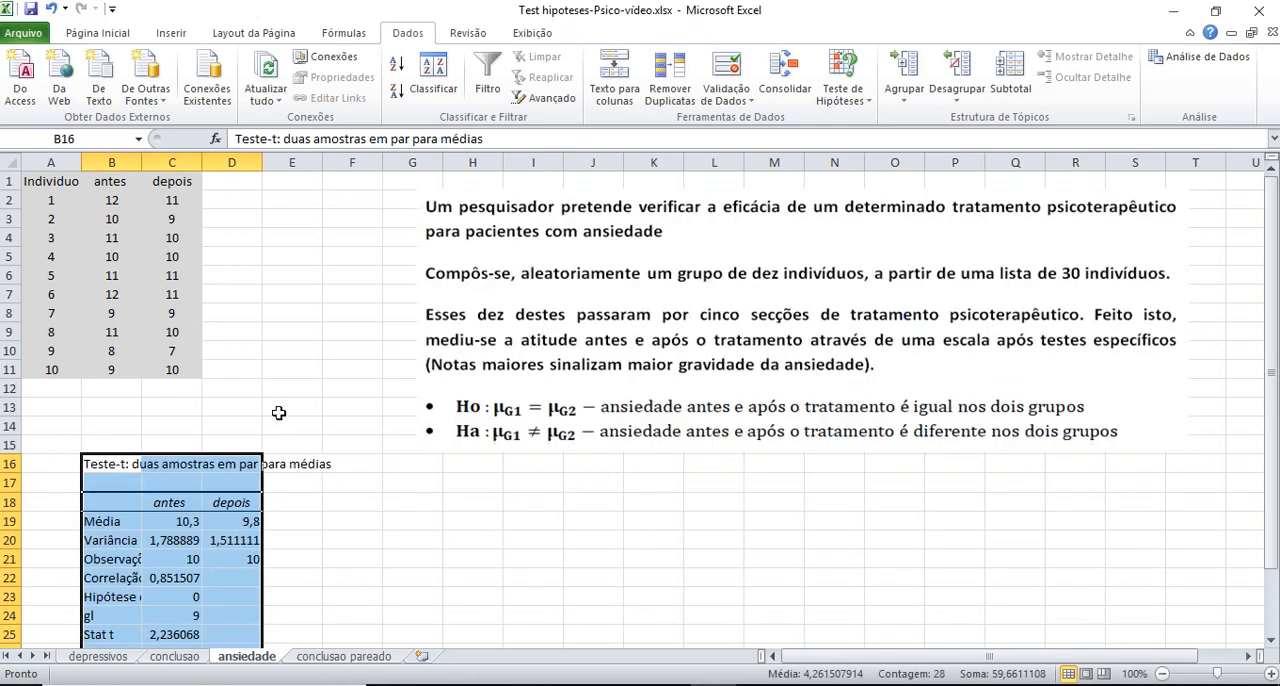
Widen column D and move the problem-statement picture down beside the paired t-test output
scroll(279, 400, "down", 1)
scroll(245, 236, "down", 3)
scroll(248, 225, "up", 2)
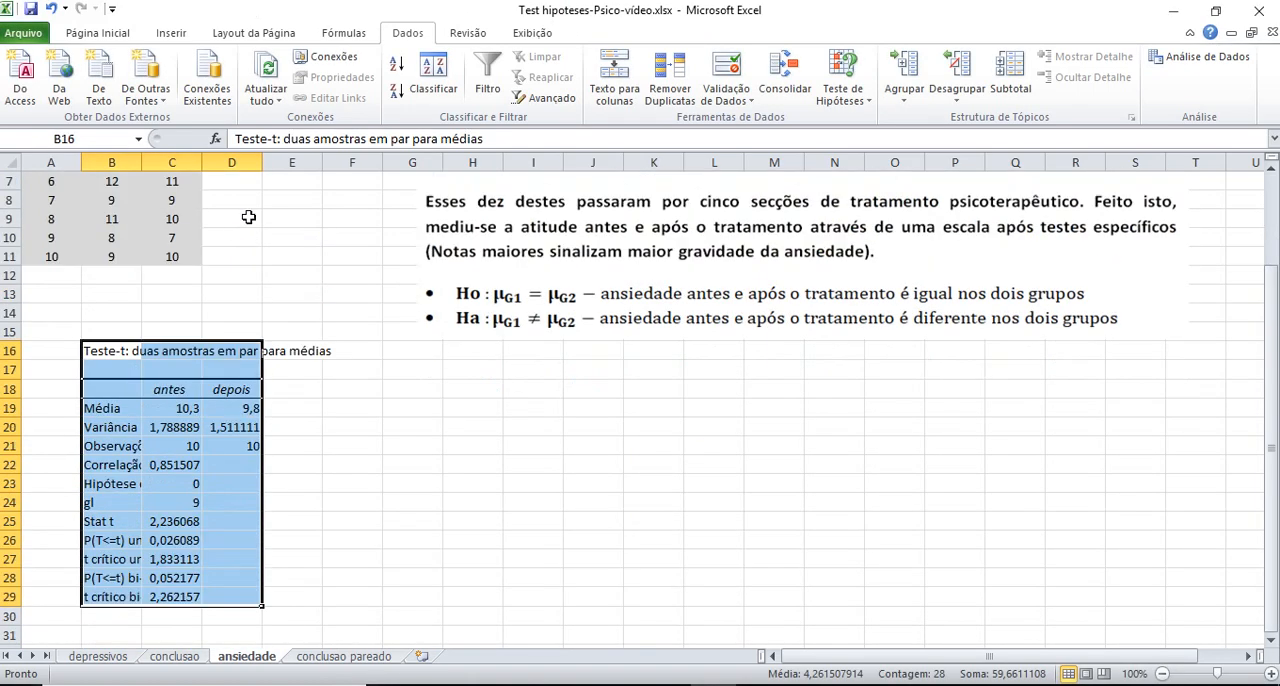
left_click_drag(260, 168, 304, 168)
left_click(588, 245)
left_click_drag(588, 245, 514, 530)
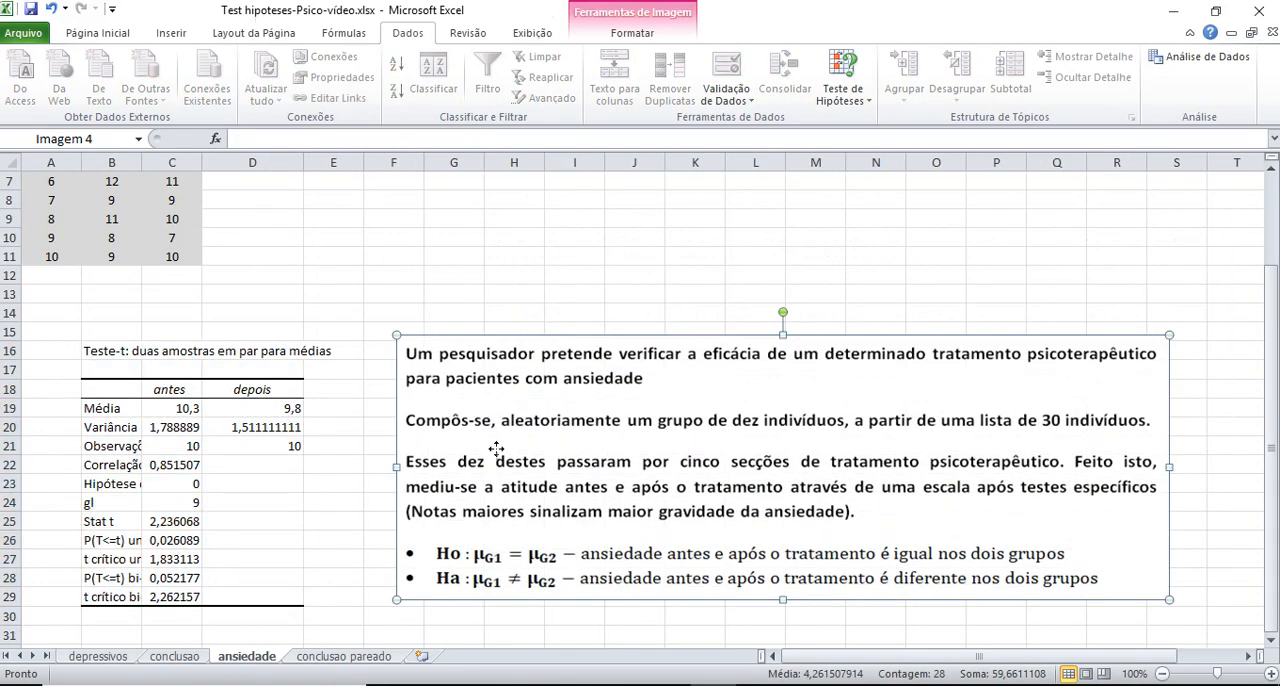
scroll(420, 414, "down", 1)
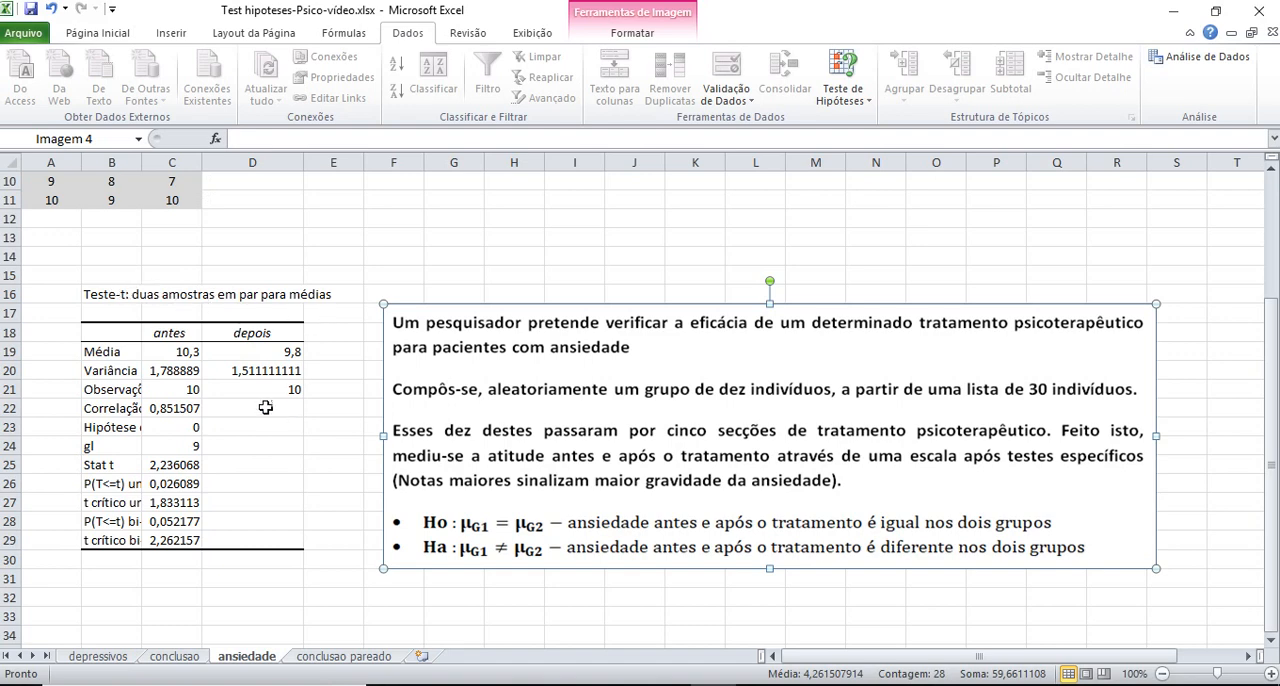
Widen columns B and C so the t-test labels and values are readable, and realign the problem-statement picture beside the table
left_click_drag(143, 161, 257, 160)
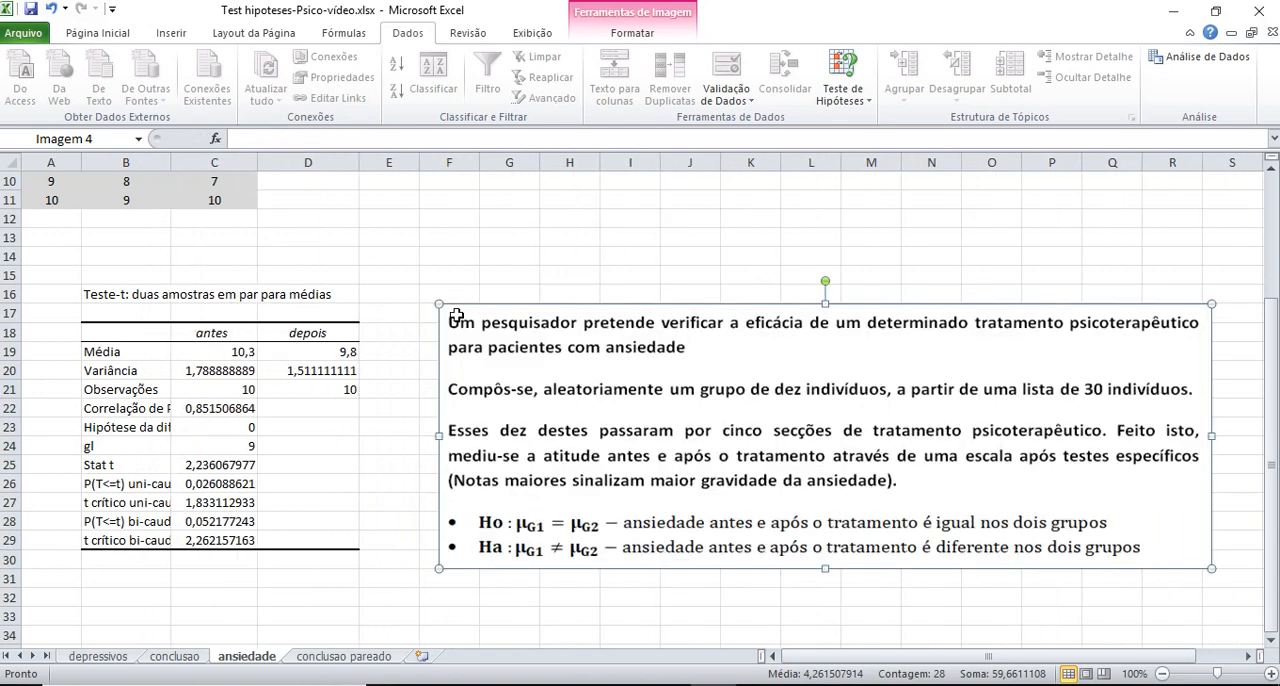
left_click_drag(493, 371, 468, 349)
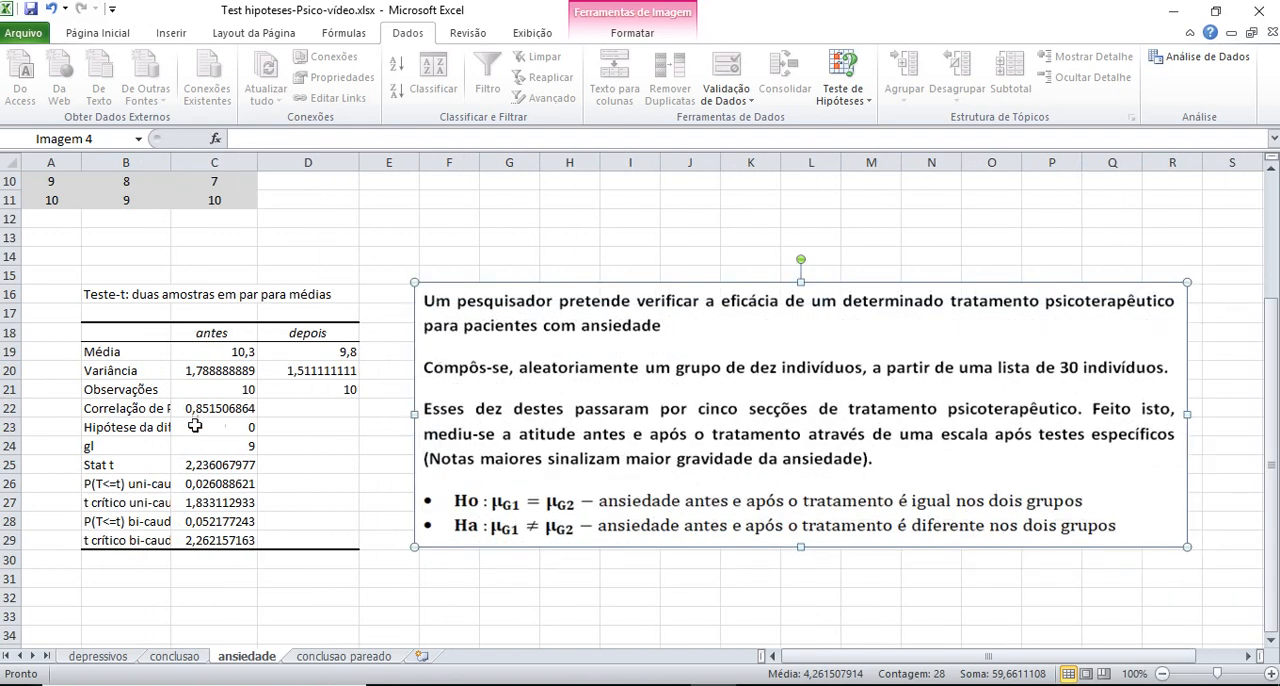
left_click_drag(171, 162, 206, 163)
left_click(404, 490)
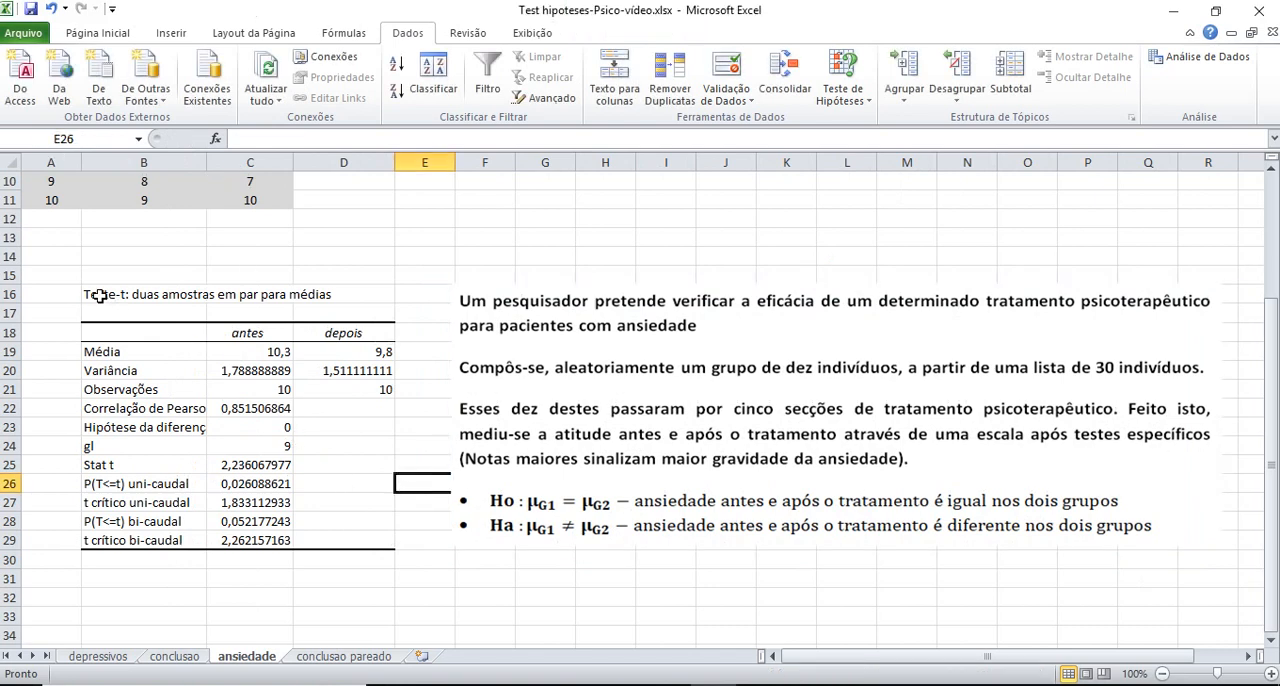
Copy the paired t-test output B16:D29 and paste it at B3 on the conclusao pareado sheet
left_click_drag(100, 296, 340, 537)
right_click(287, 421)
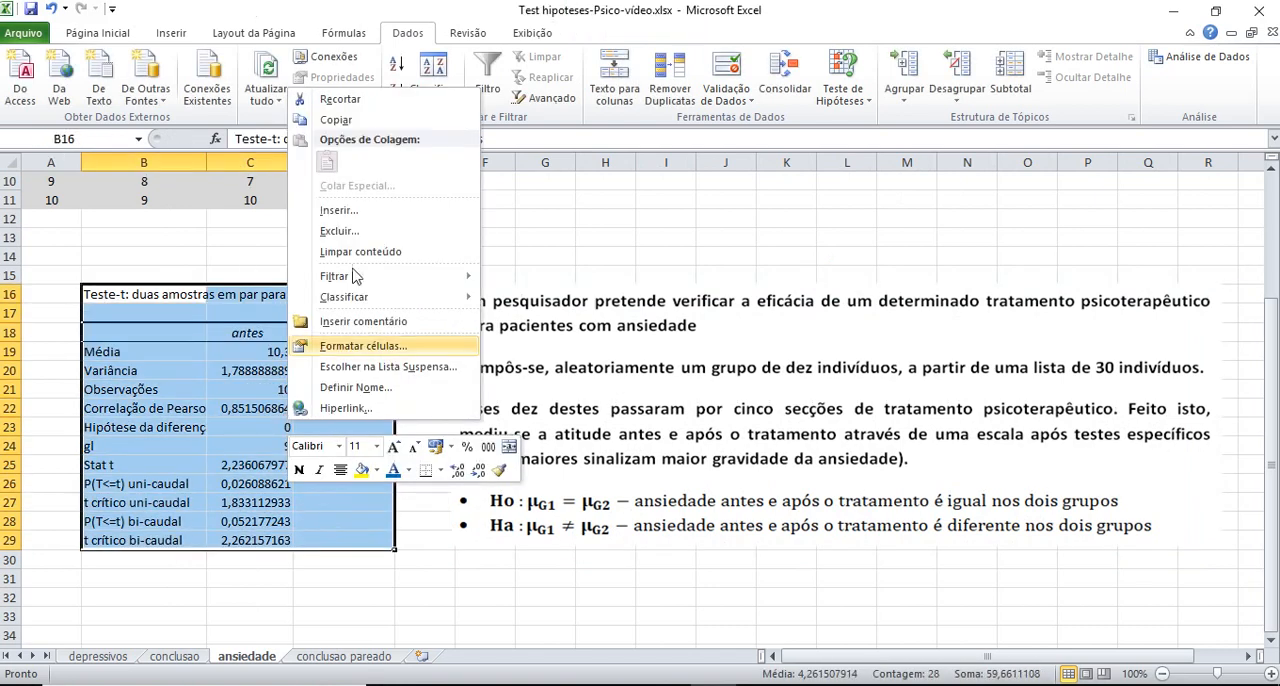
left_click(333, 119)
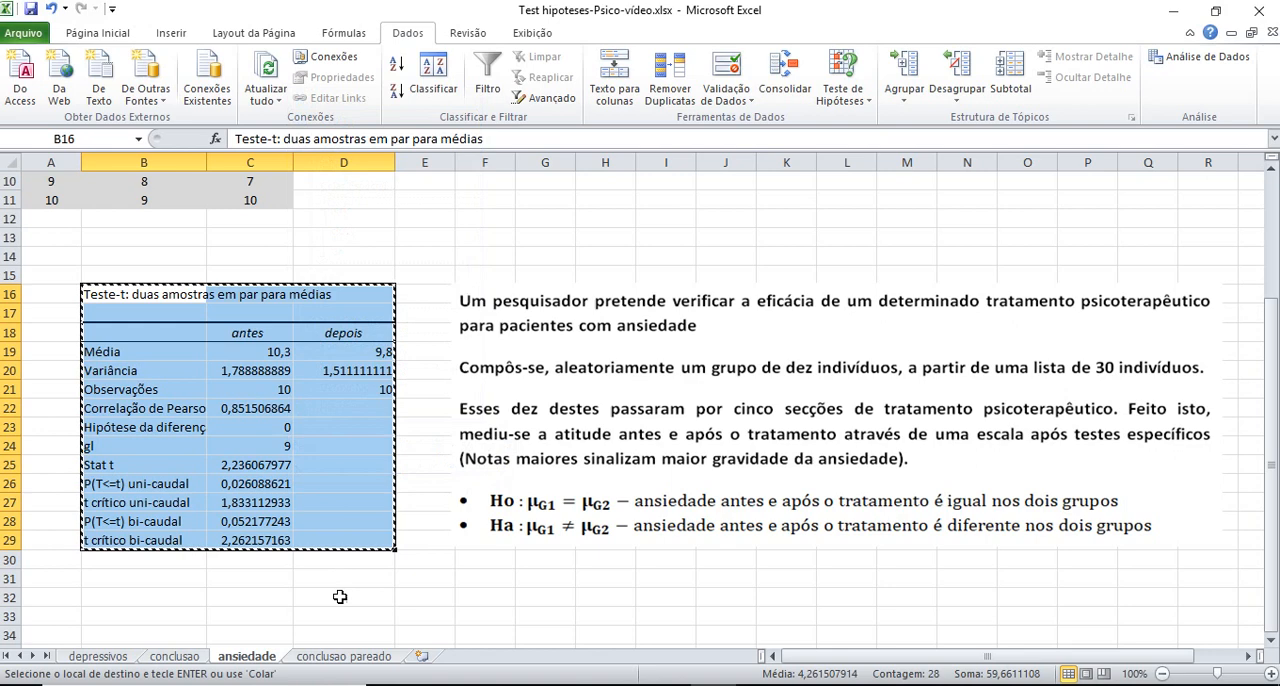
left_click(353, 656)
left_click(109, 224)
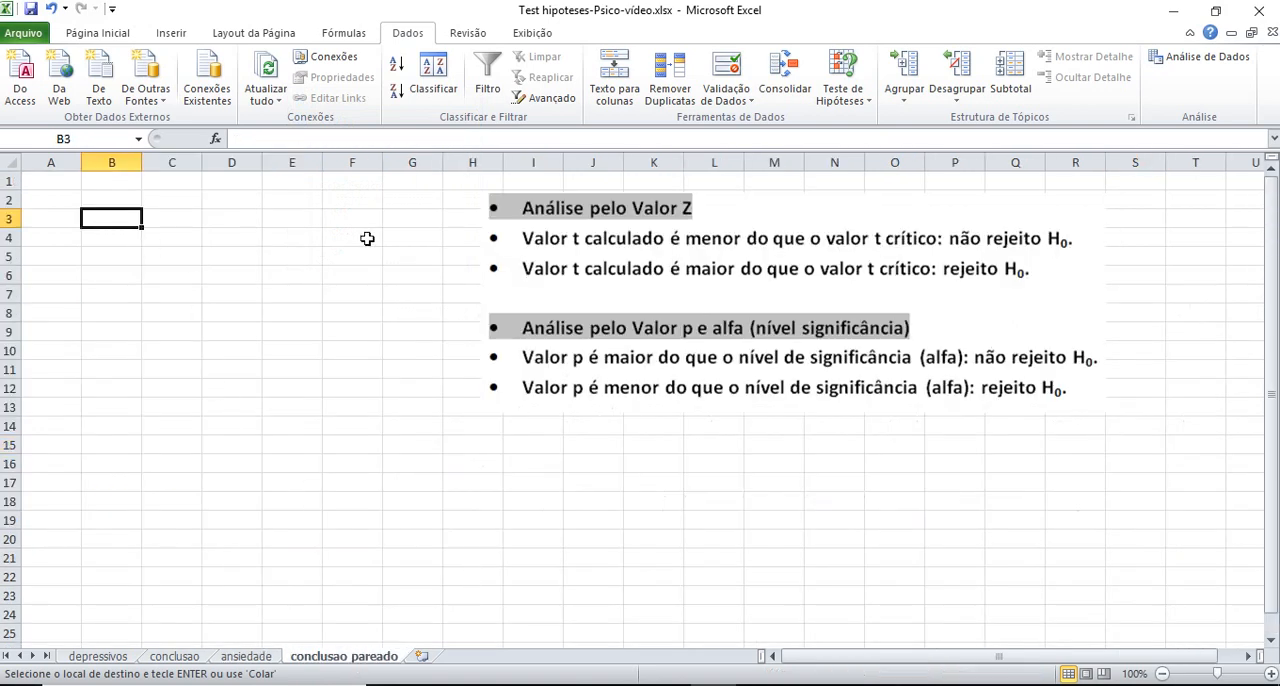
key("ctrl+v")
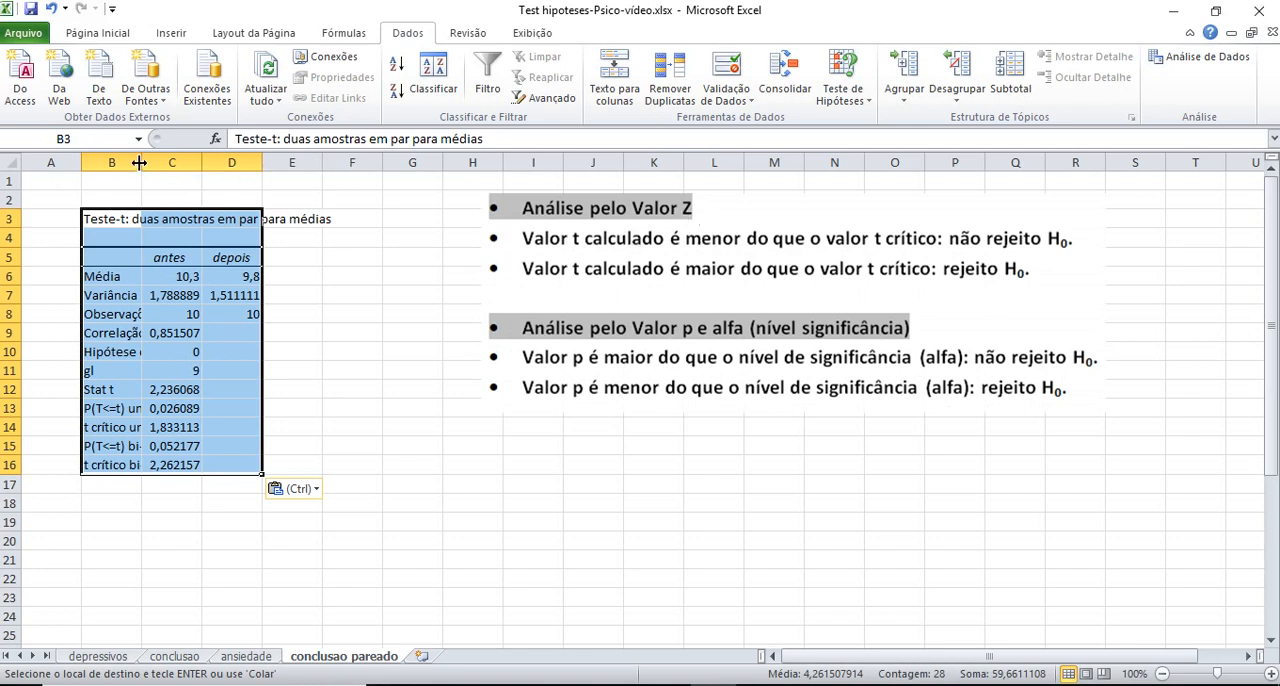
Widen columns B to D for the pasted t-test table and move the decision-rule picture closer beside it
left_click_drag(139, 162, 398, 165)
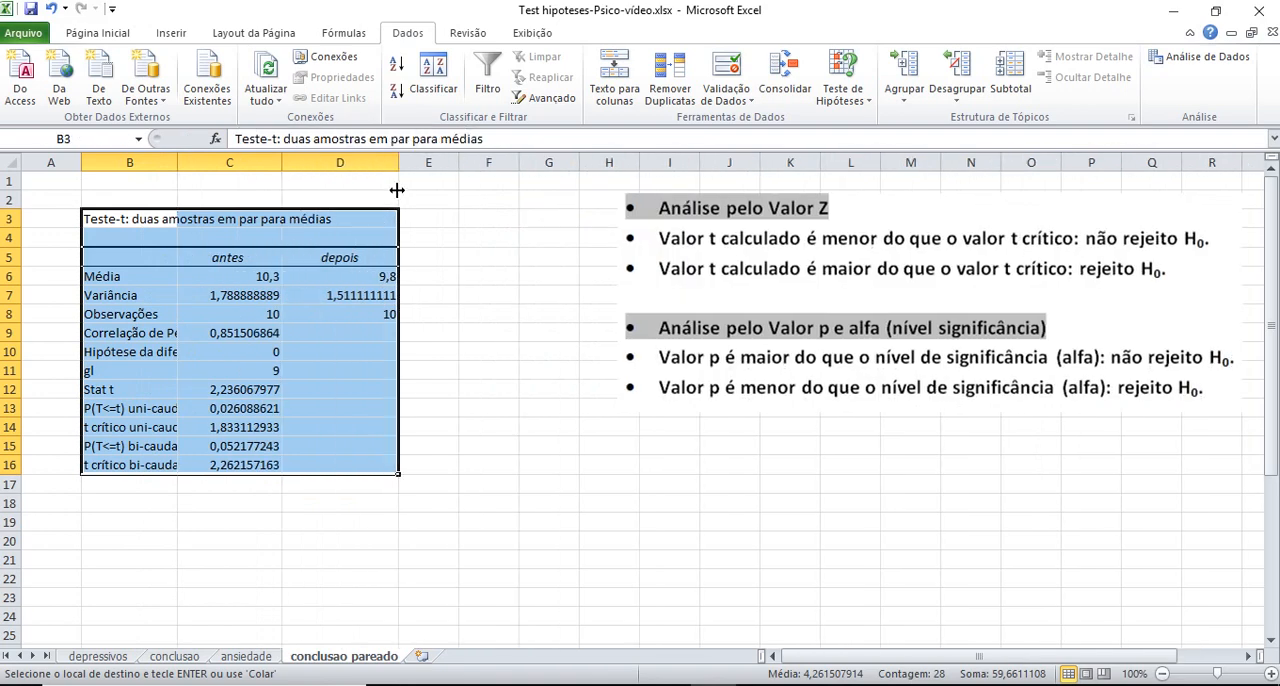
left_click(450, 303)
left_click(660, 289)
left_click_drag(660, 289, 508, 289)
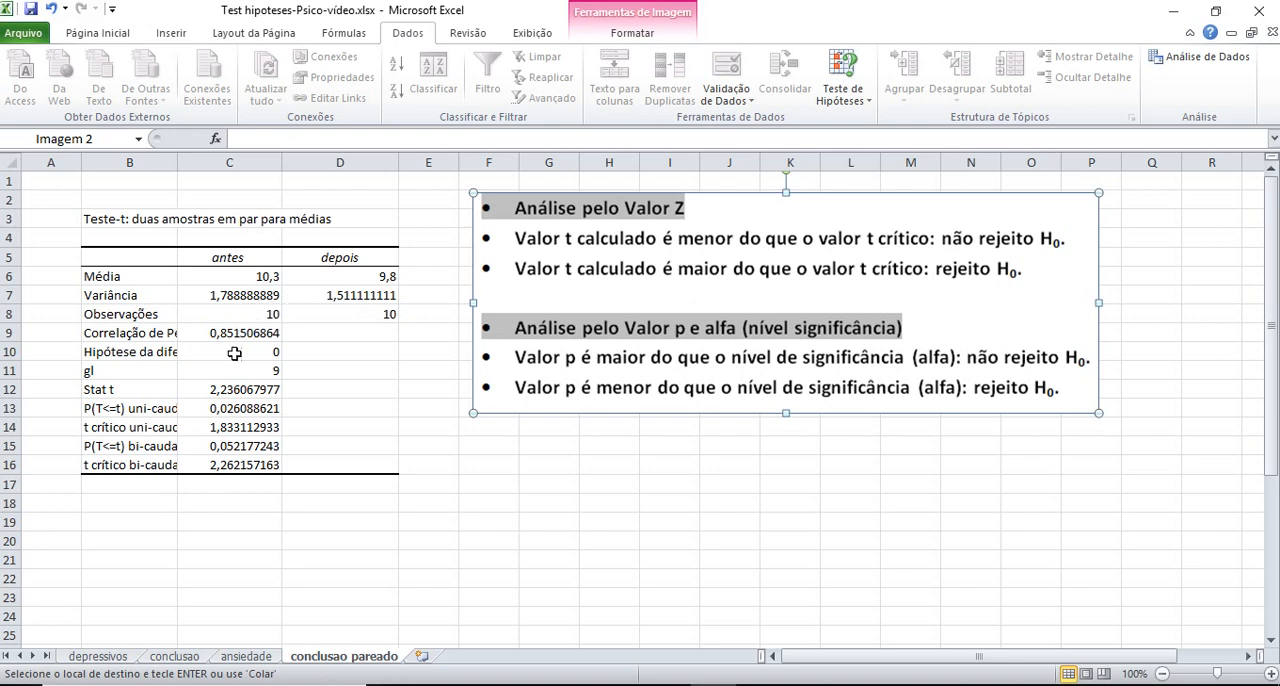
left_click_drag(174, 163, 207, 163)
left_click_drag(580, 254, 551, 261)
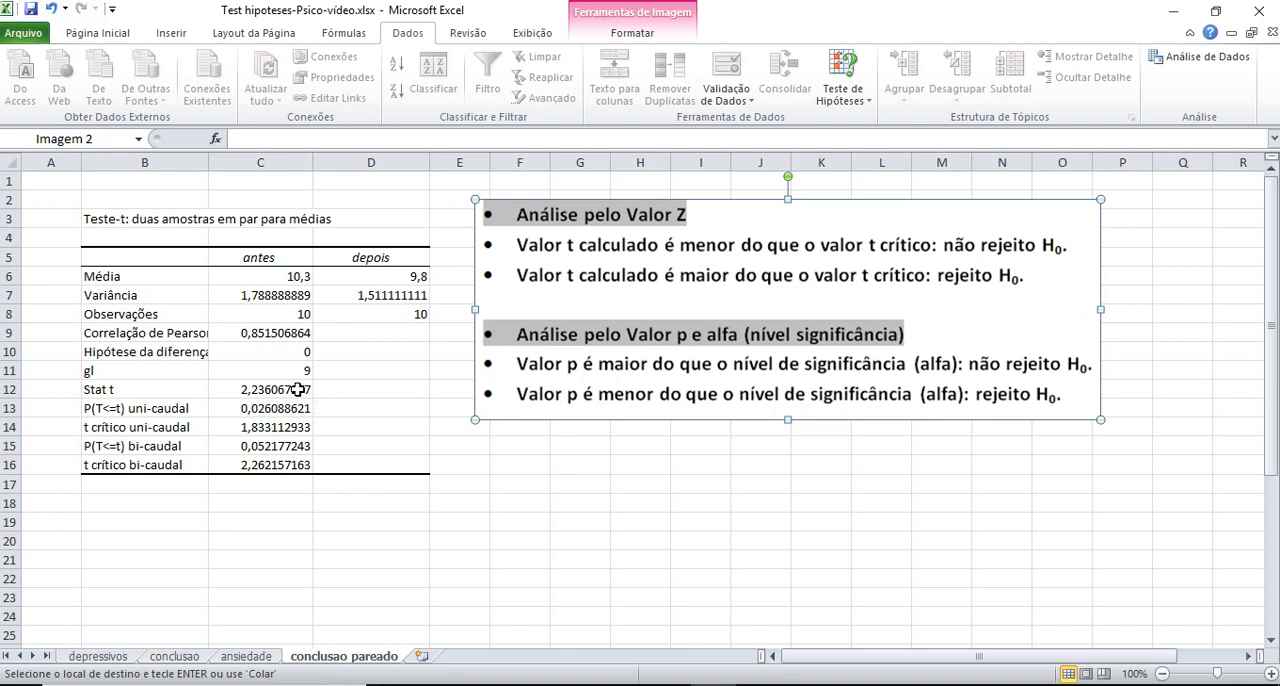
Format the Stat t label and value in B12:C12 as bold red text
left_click_drag(298, 389, 117, 391)
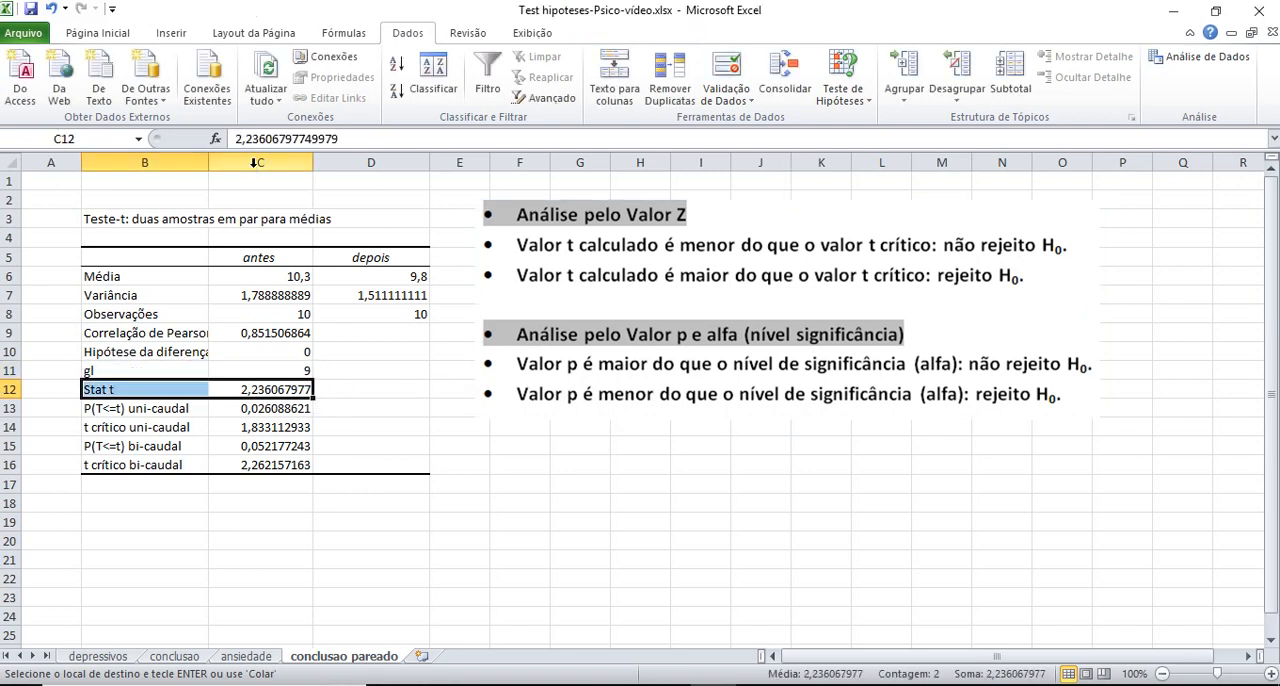
left_click(98, 33)
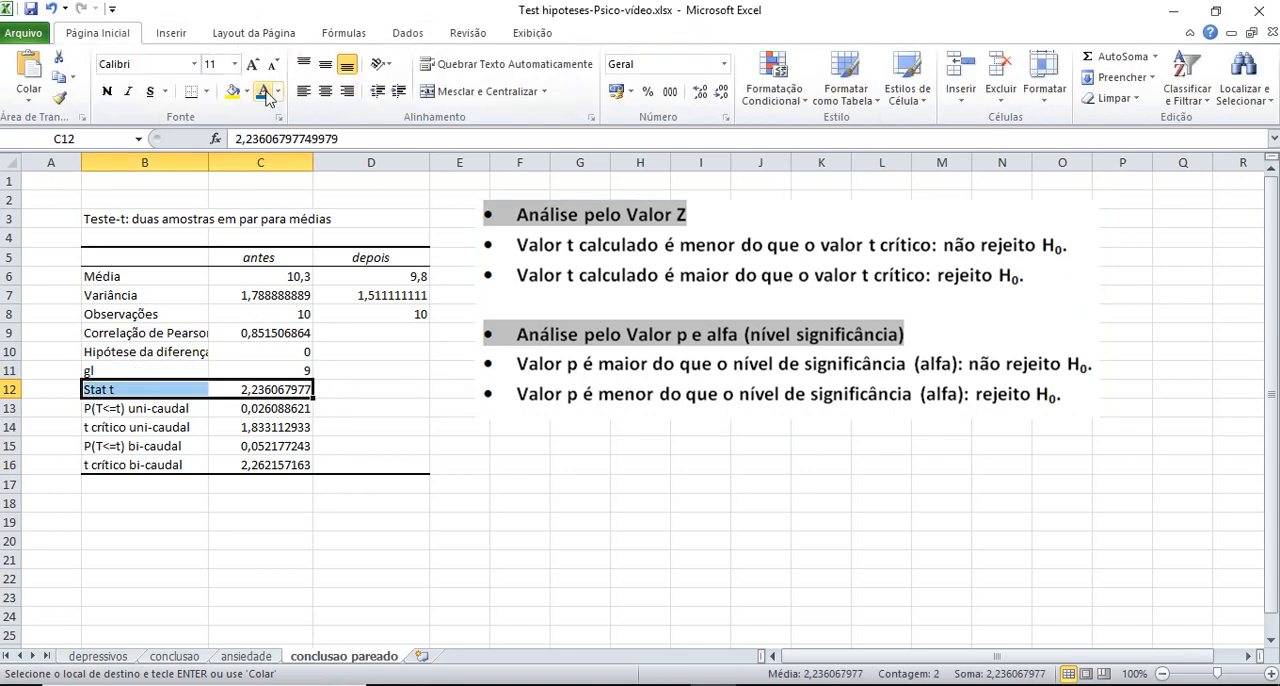
left_click(276, 93)
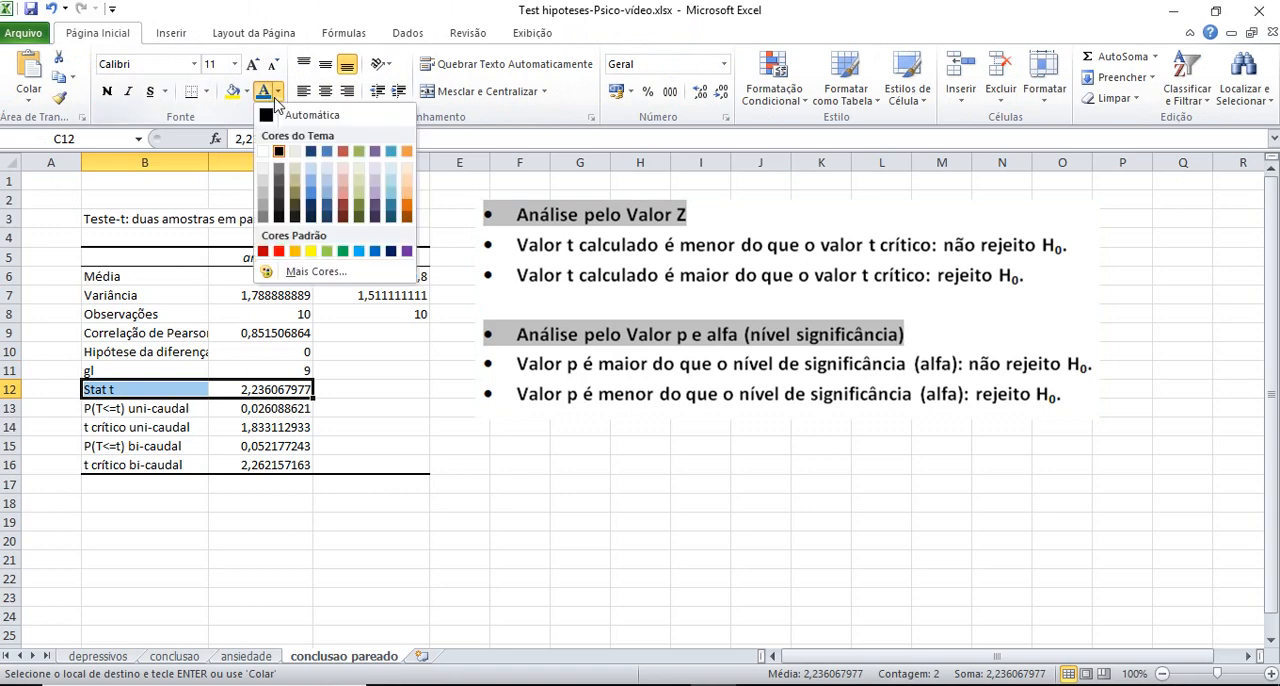
left_click(278, 247)
left_click(107, 91)
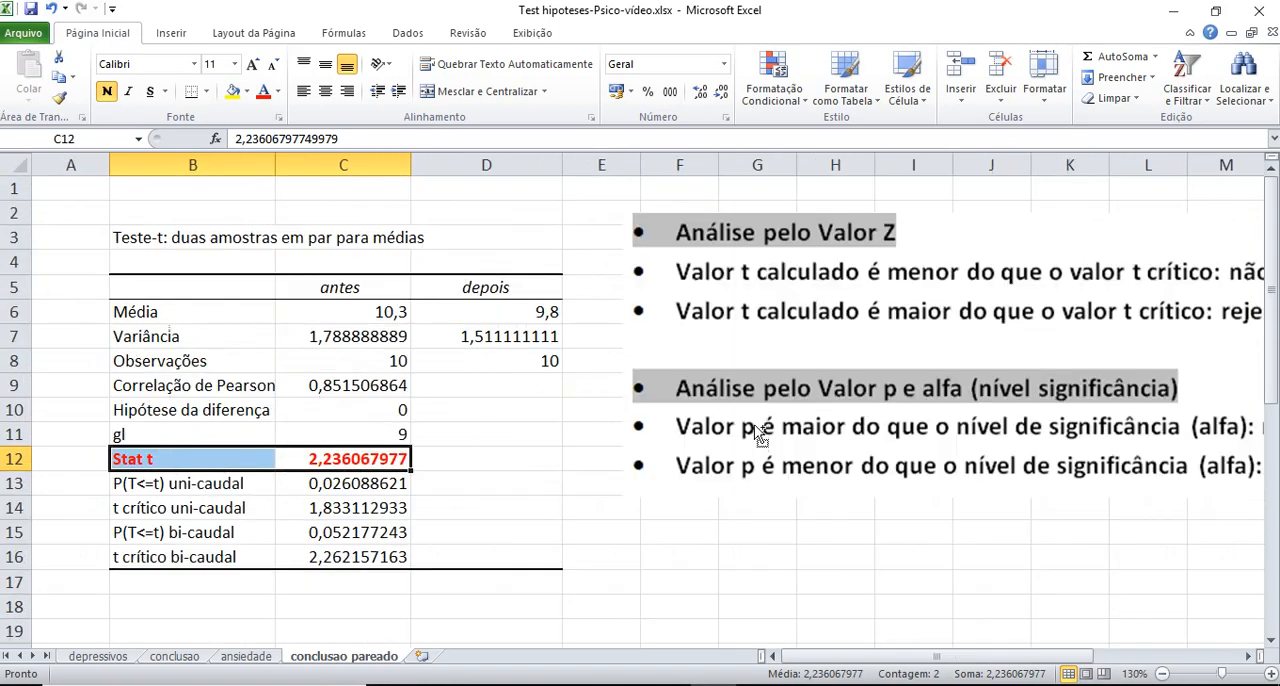
Shrink the decision-rule picture and realign it beside the t-test table, starting at column E, row 2
left_click(750, 410)
scroll(745, 403, "up", 2, "ctrl")
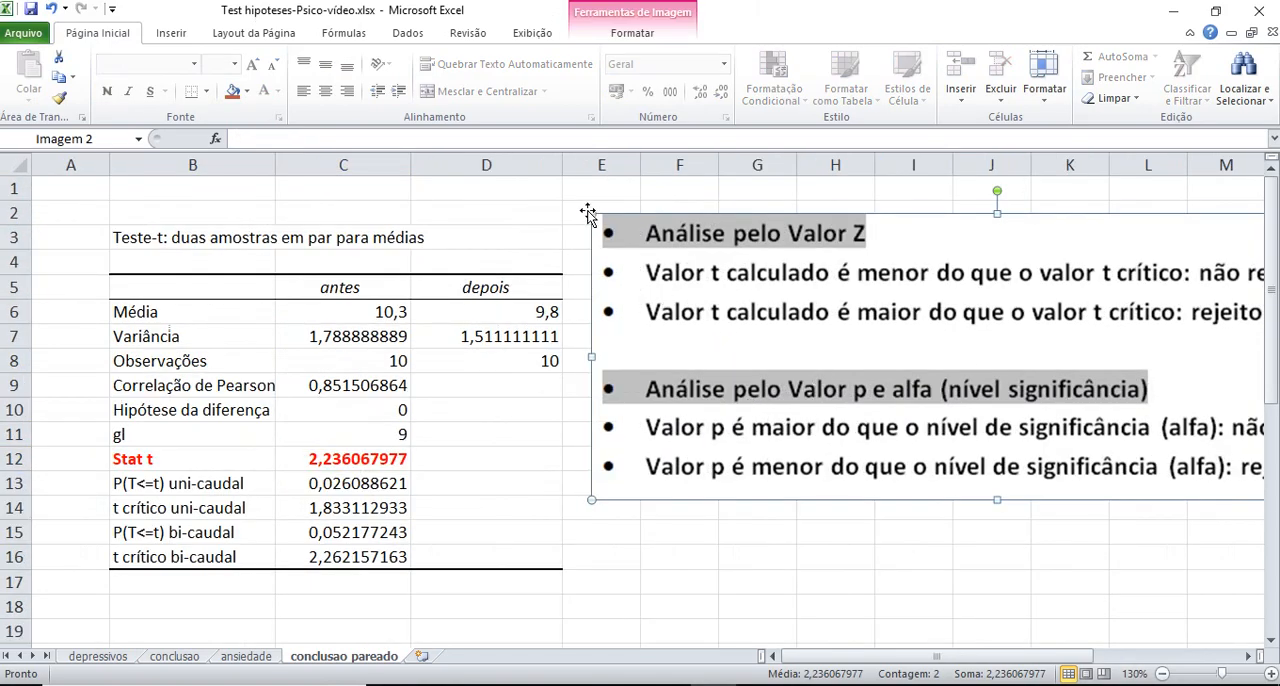
left_click_drag(589, 213, 712, 257)
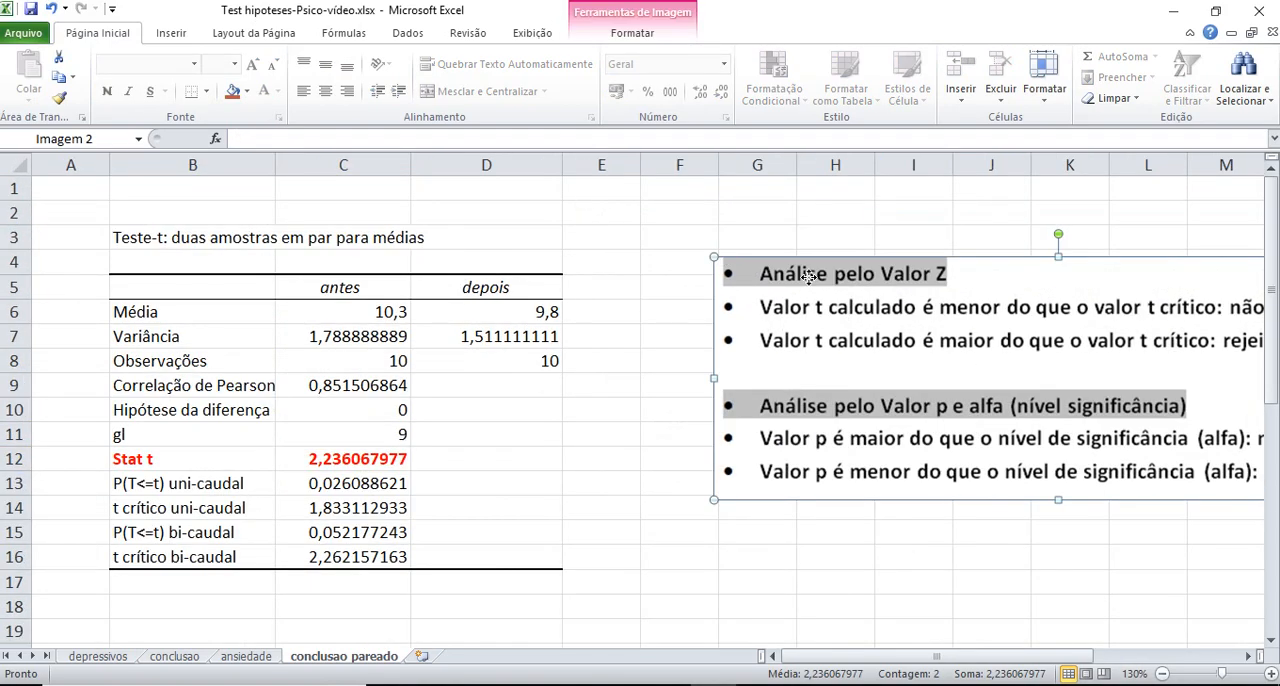
left_click_drag(804, 276, 683, 229)
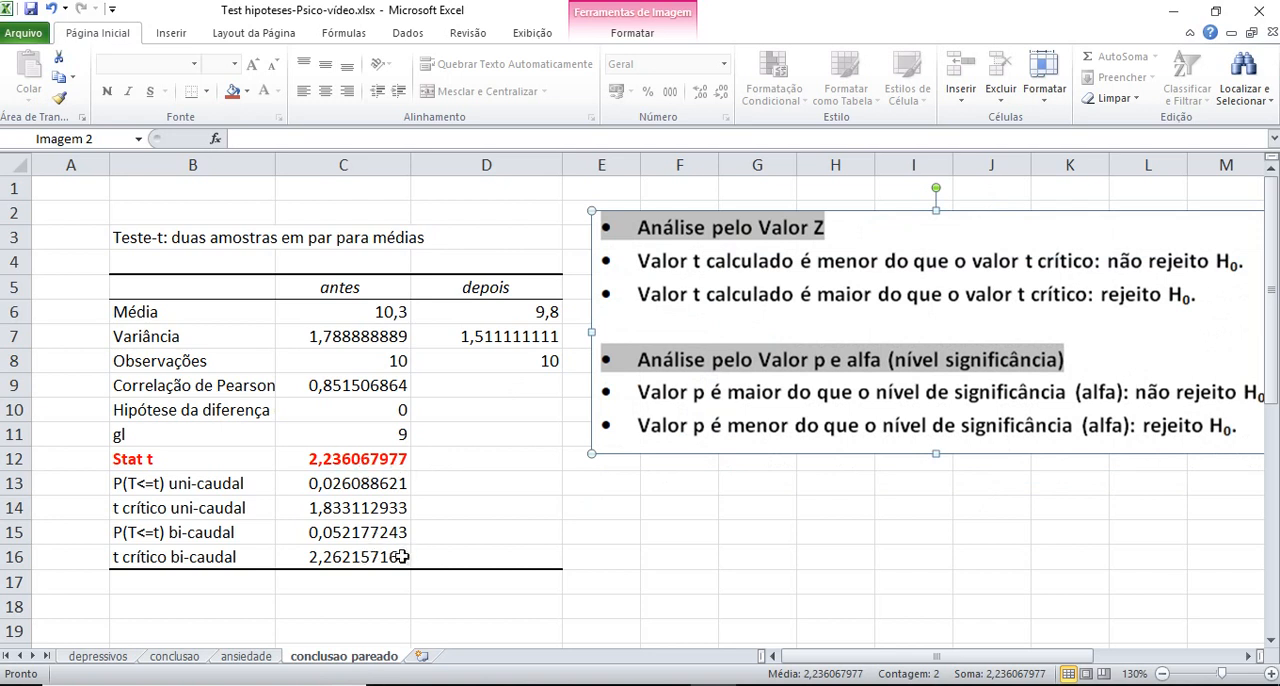
Format the t crítico bi-caudal label and value in B16:C16 as bold red text
left_click_drag(403, 557, 170, 557)
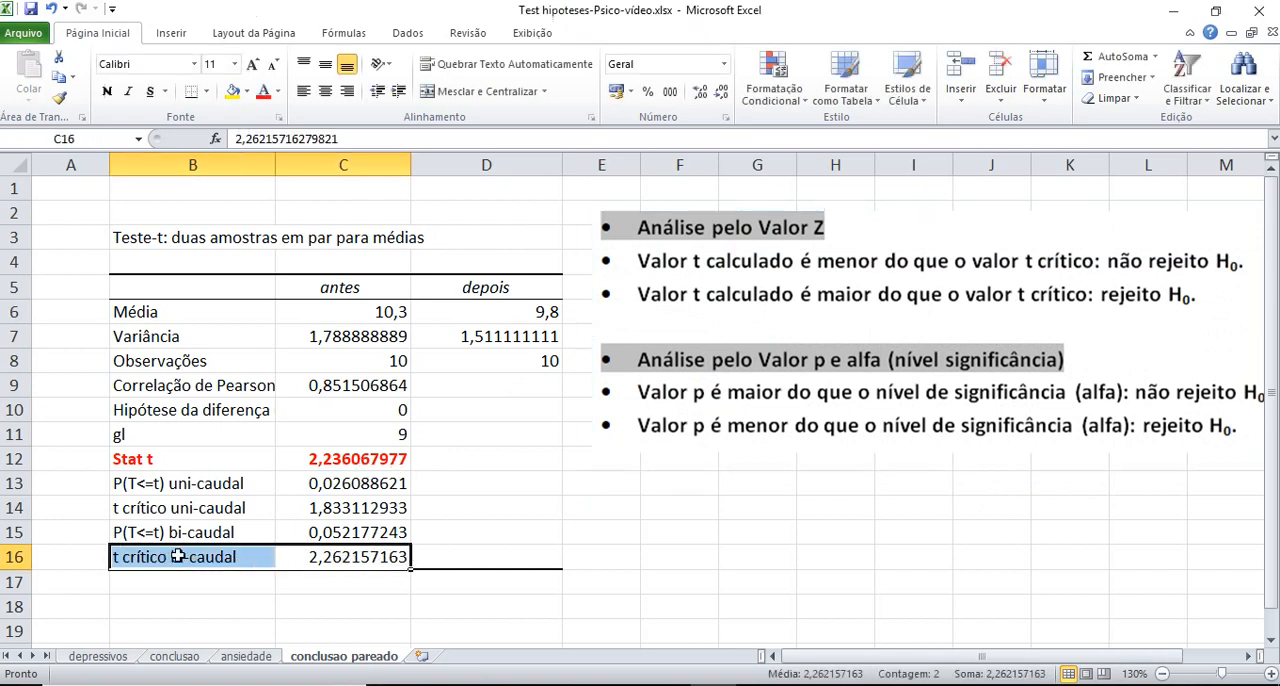
left_click(263, 91)
left_click(107, 91)
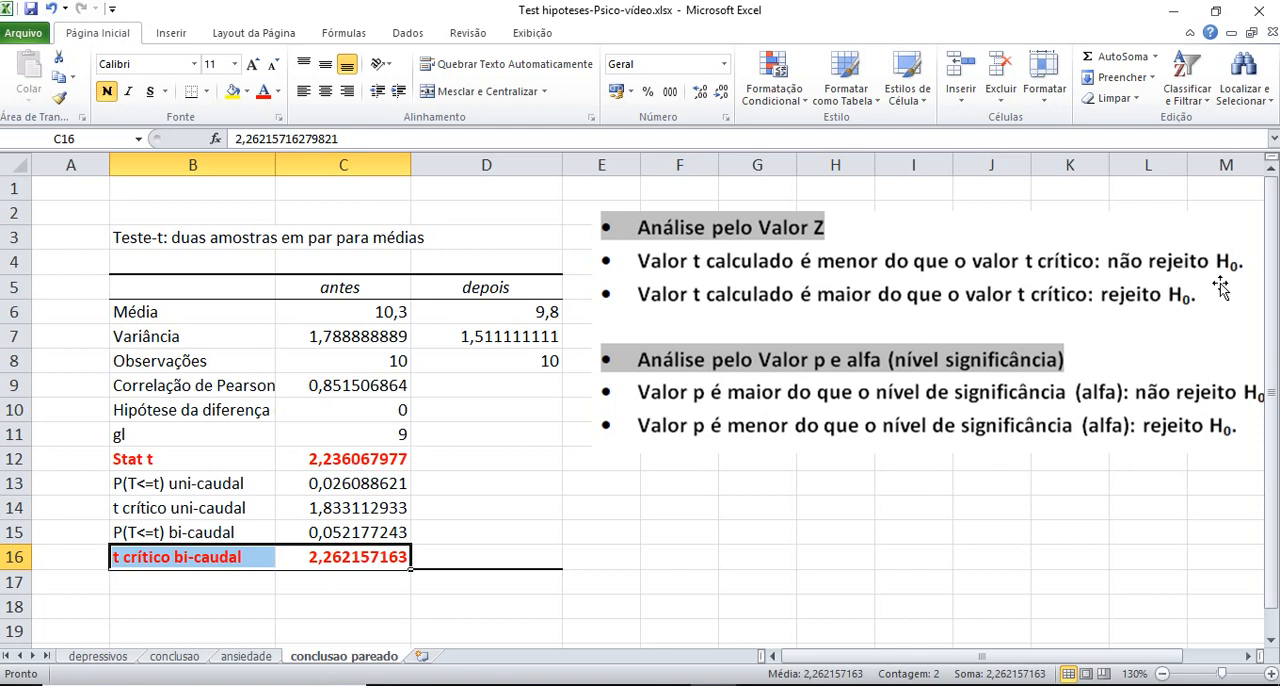
left_click(914, 548)
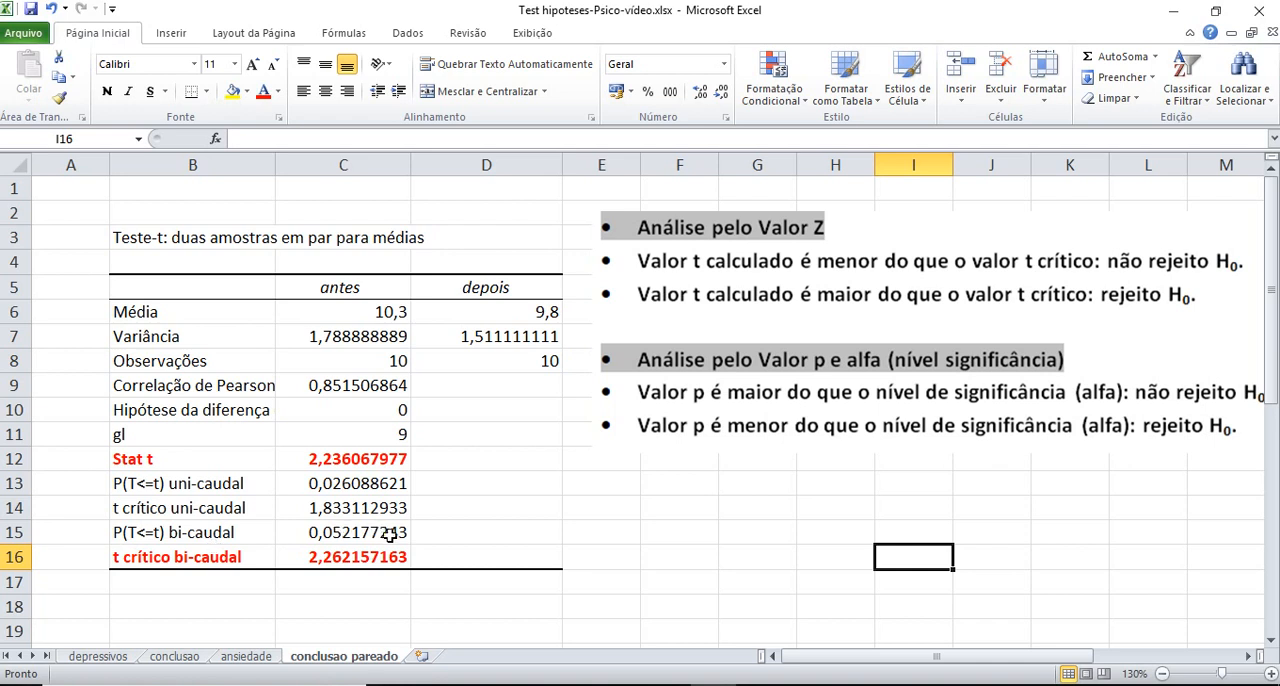
Format the P(T<=t) bi-caudal label and value in B15:C15 as bold blue text
left_click_drag(398, 535, 186, 536)
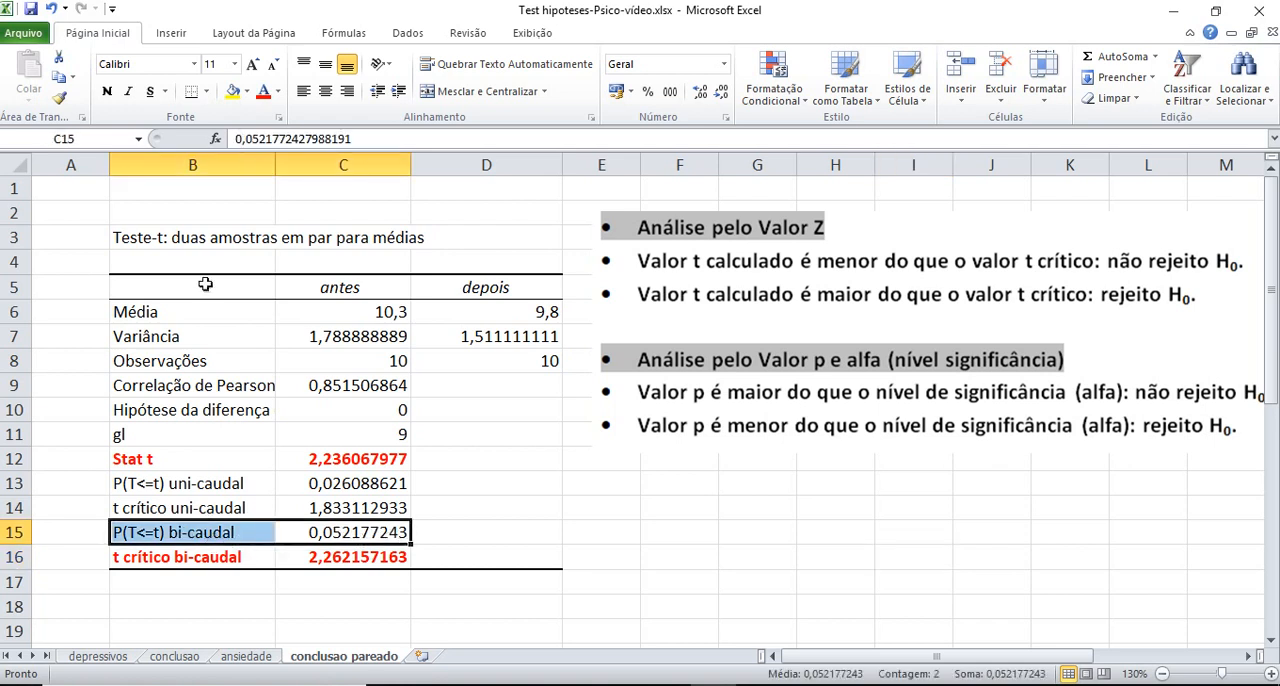
left_click(277, 91)
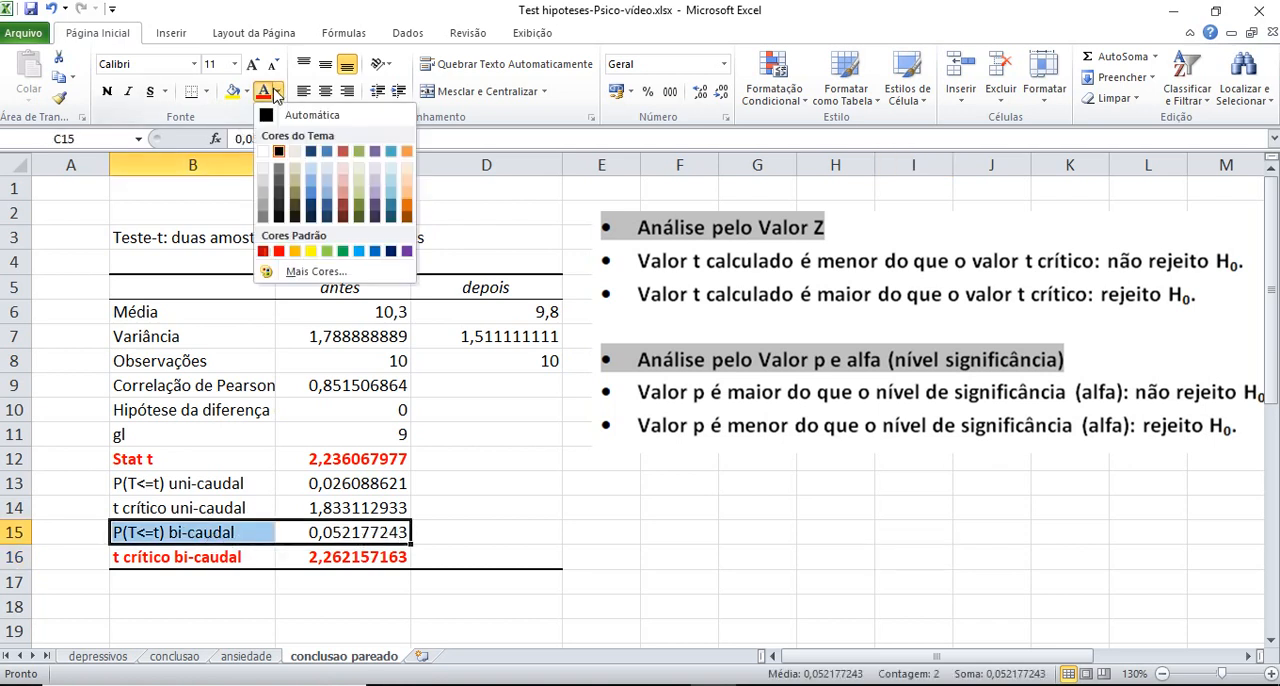
left_click(311, 194)
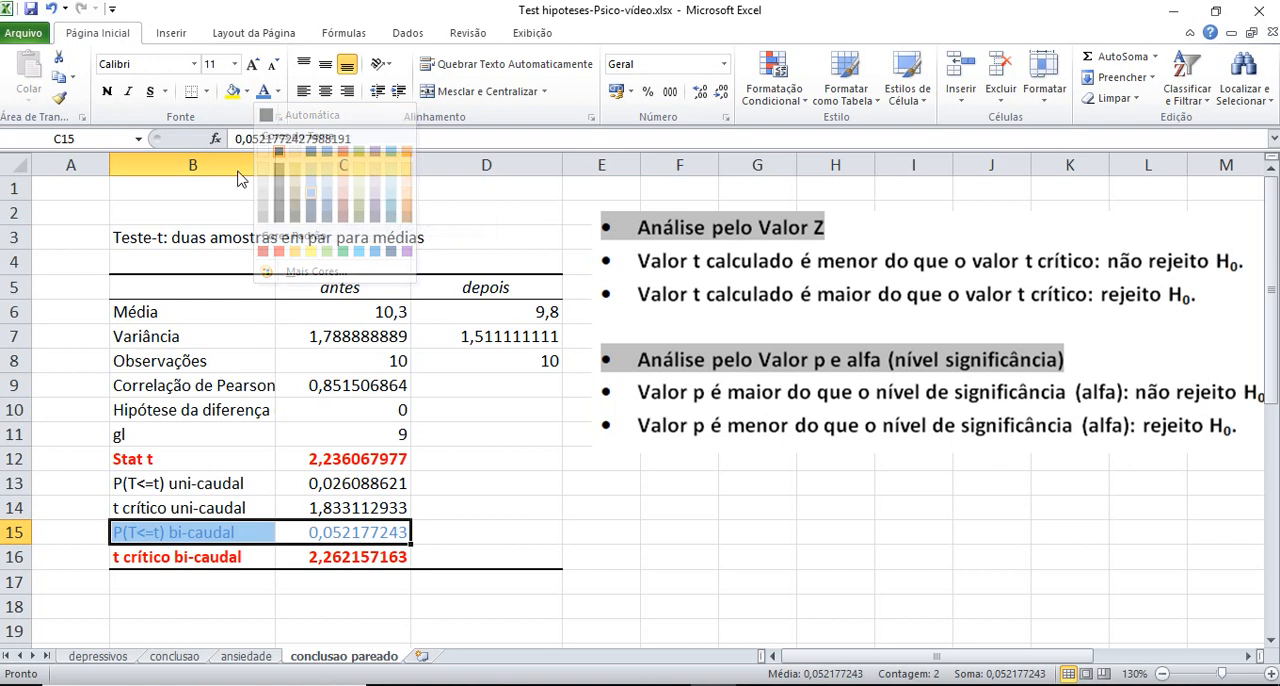
left_click(106, 92)
left_click(488, 505)
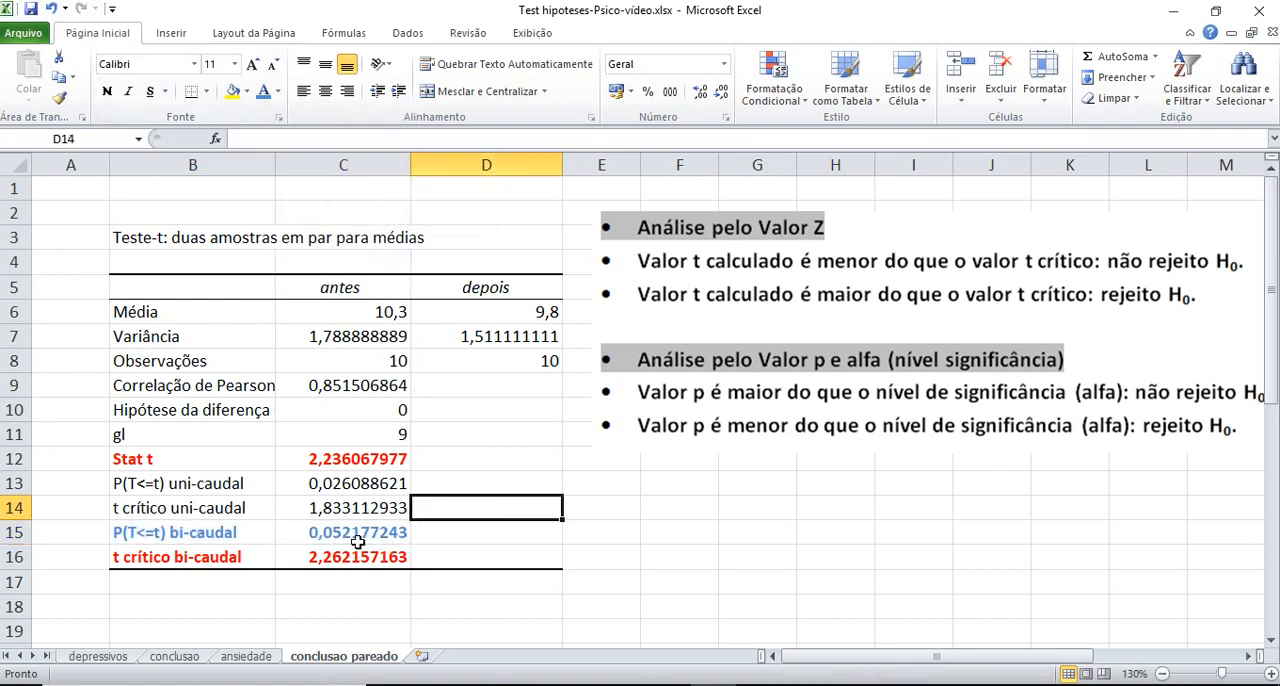
left_click(507, 538)
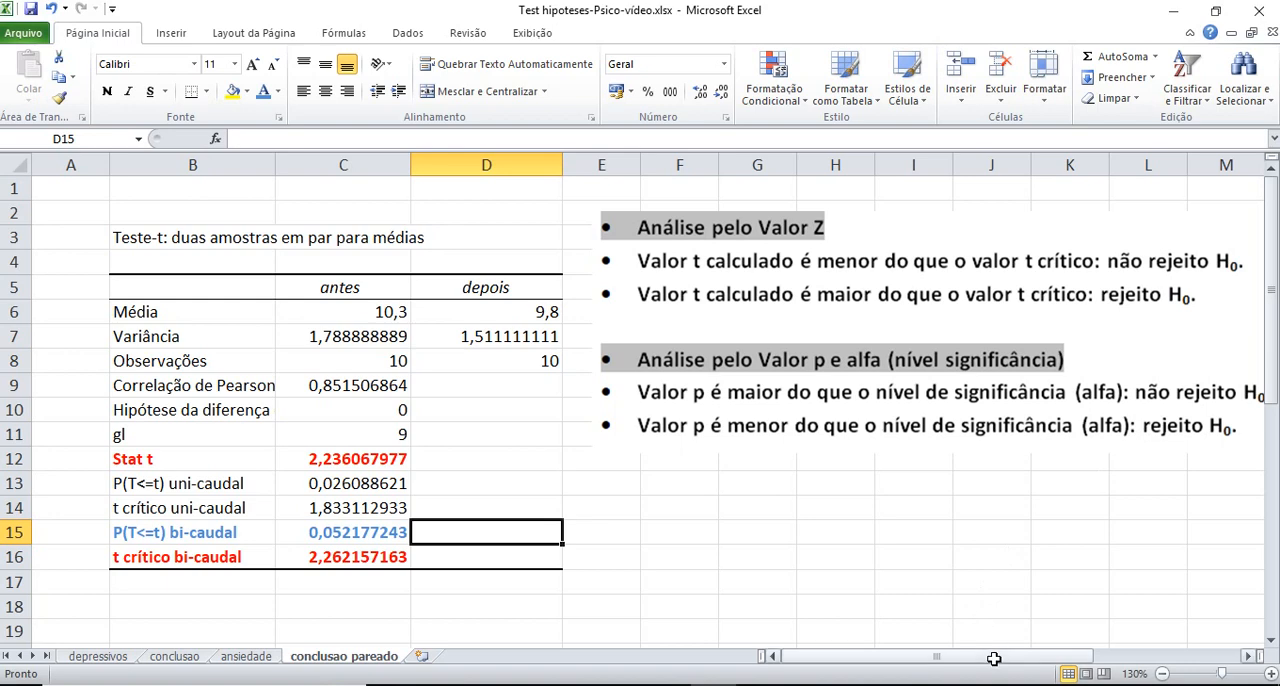
Shrink the decision-rule picture from its lower corner so it fits in view together with the table
left_click_drag(990, 656, 1012, 656)
left_click(1195, 445)
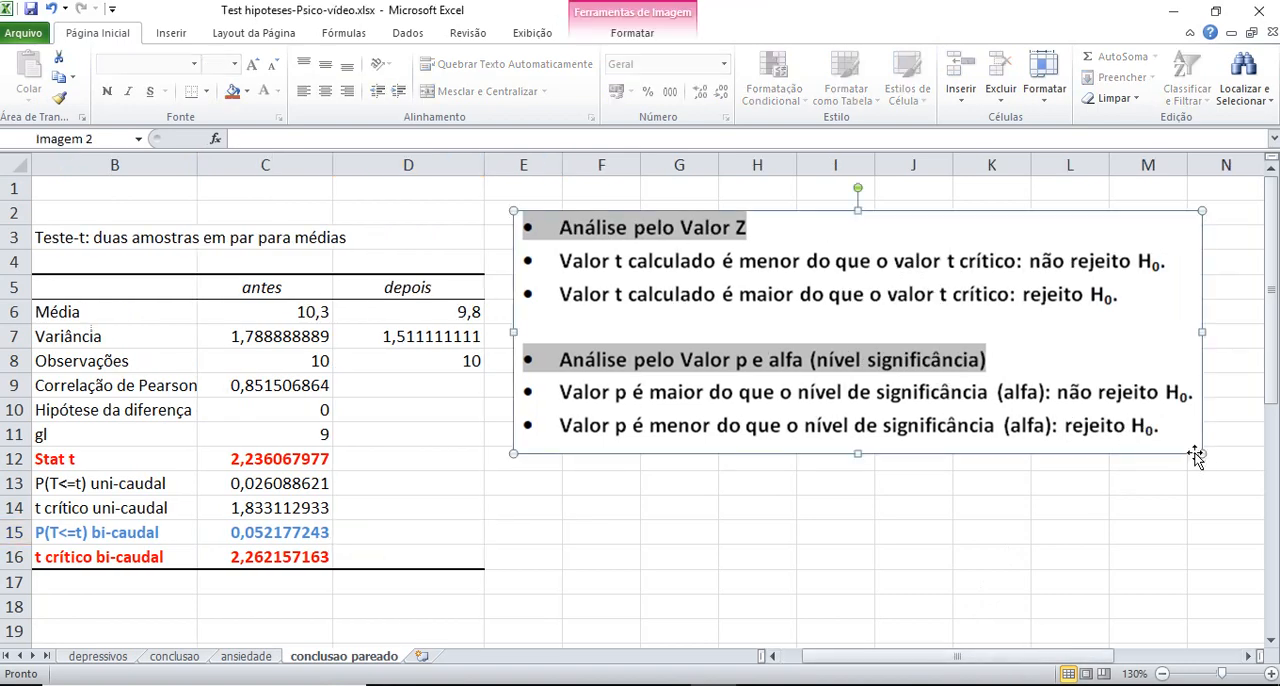
left_click_drag(1197, 455, 1132, 429)
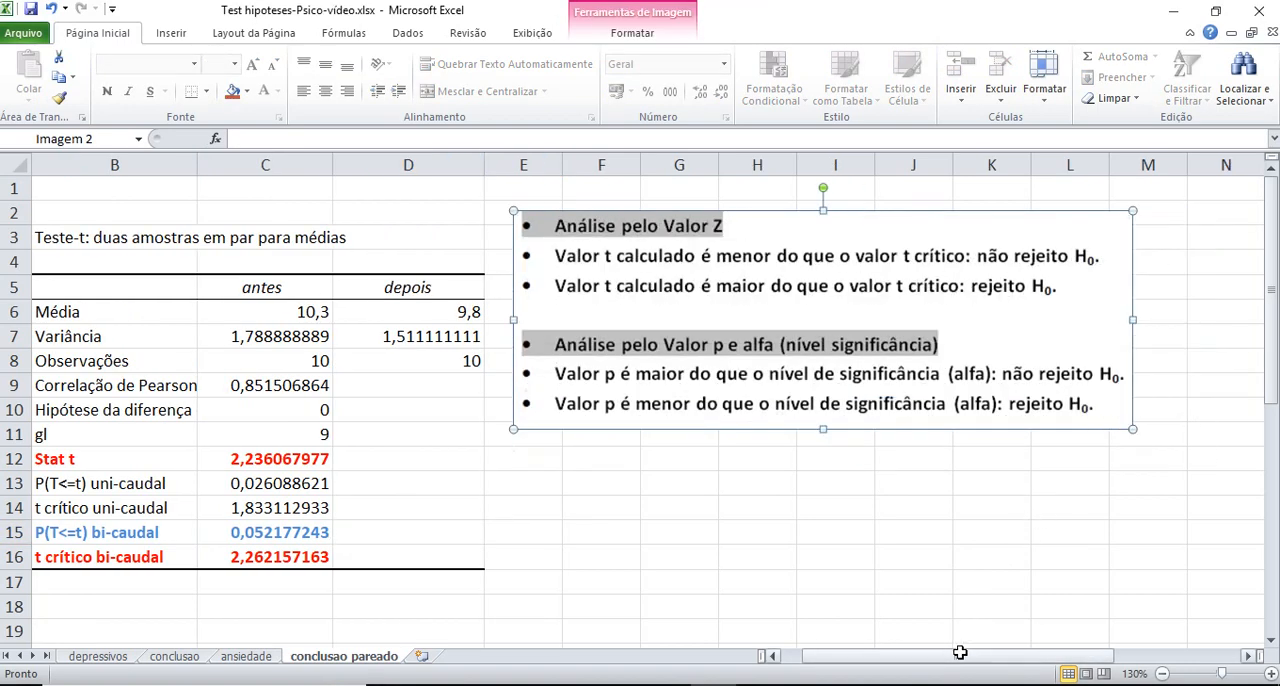
left_click_drag(959, 652, 935, 655)
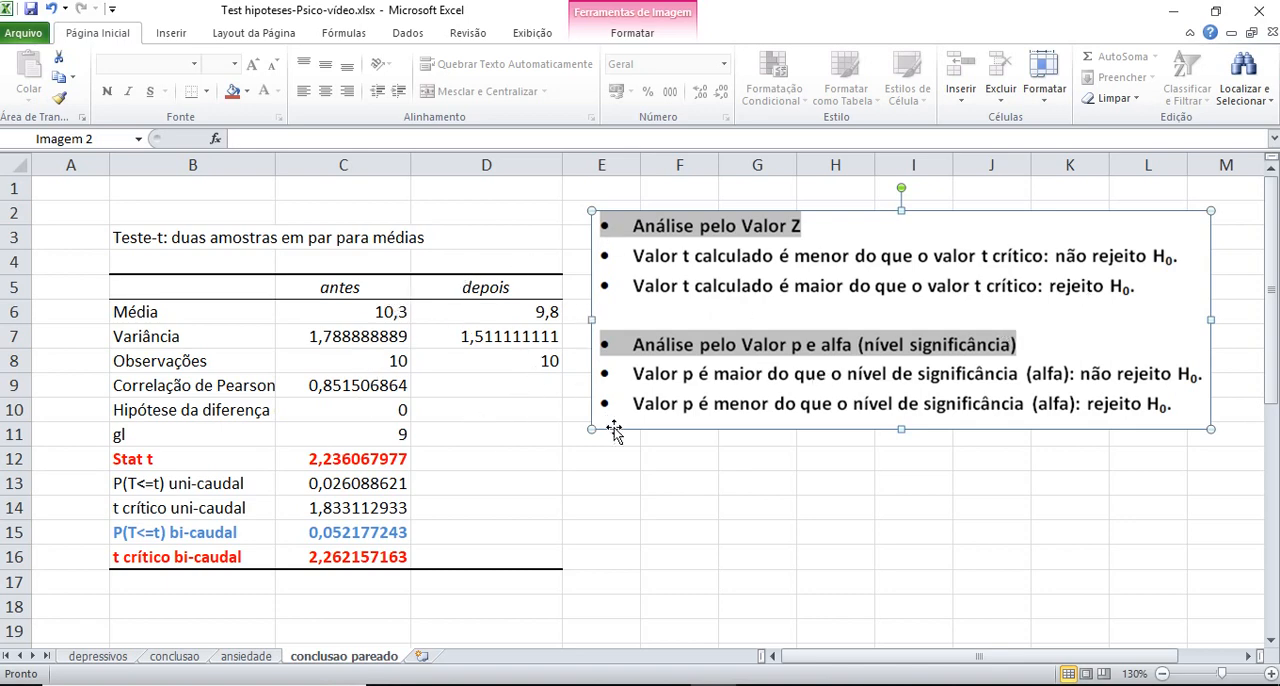
Bring the conclusion picture up from below the table and shrink it to fit directly under the decision-rule picture
scroll(614, 432, "down", 6)
left_click_drag(974, 529, 739, 259)
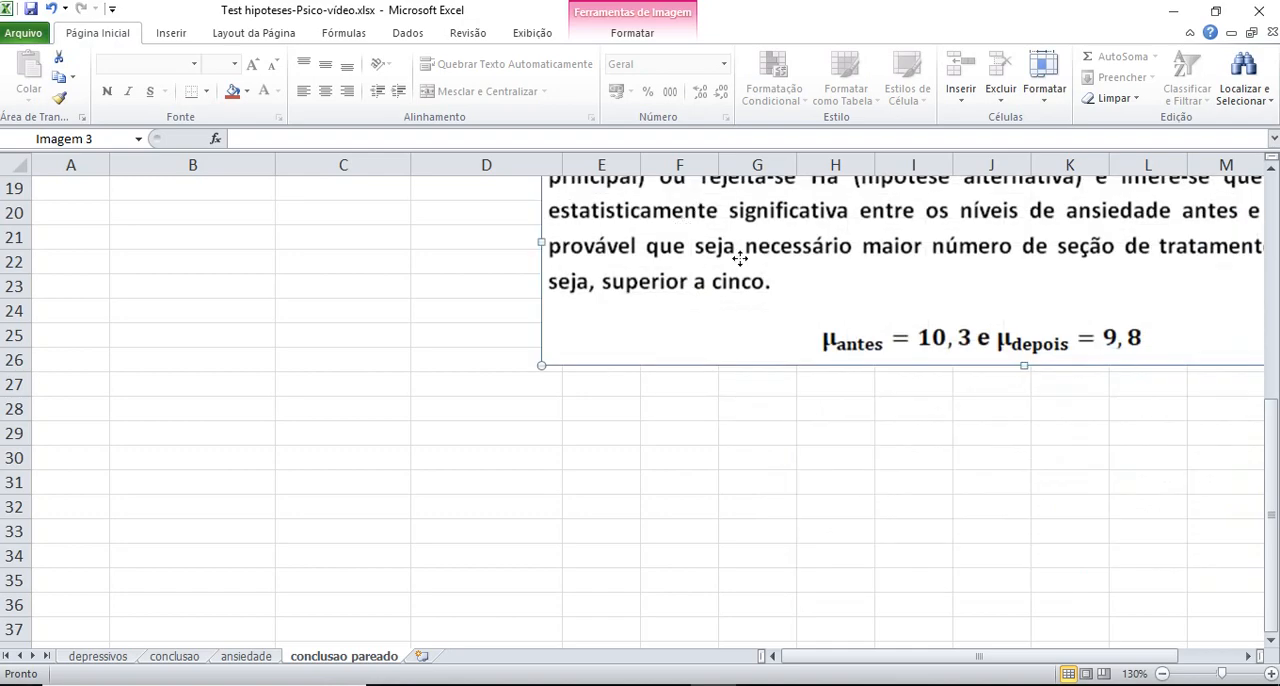
scroll(914, 371, "up", 5)
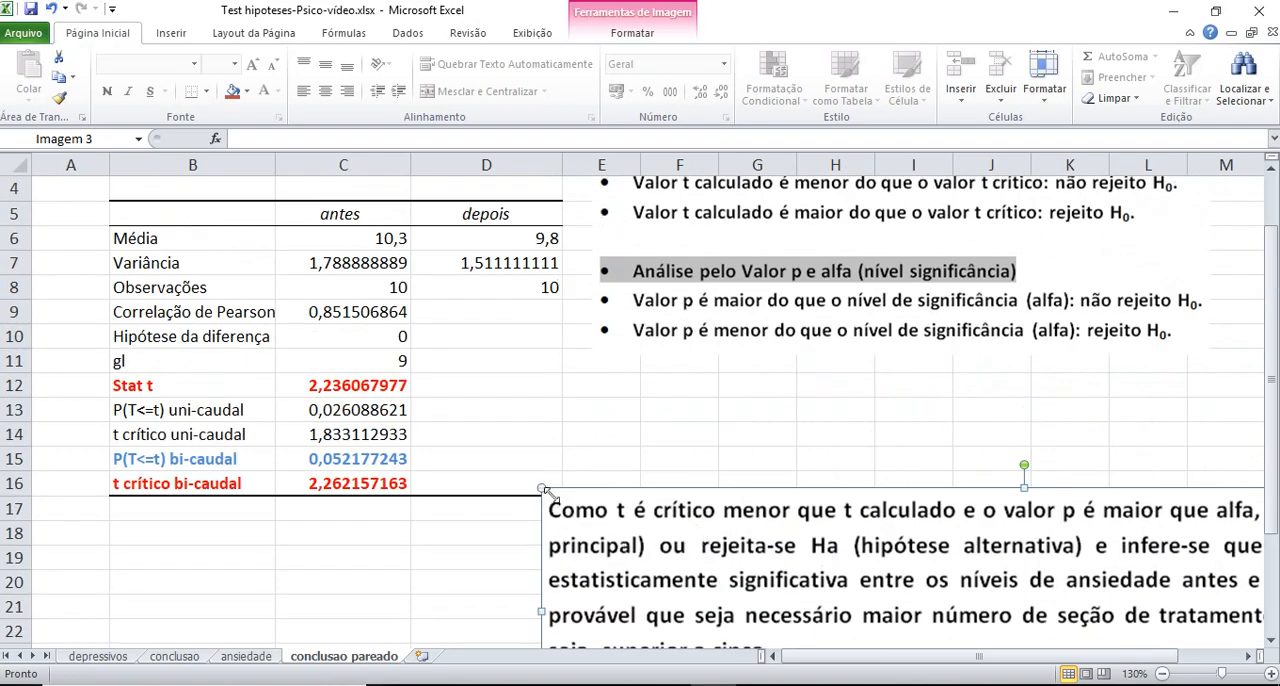
left_click_drag(546, 491, 844, 568)
left_click_drag(981, 592, 669, 381)
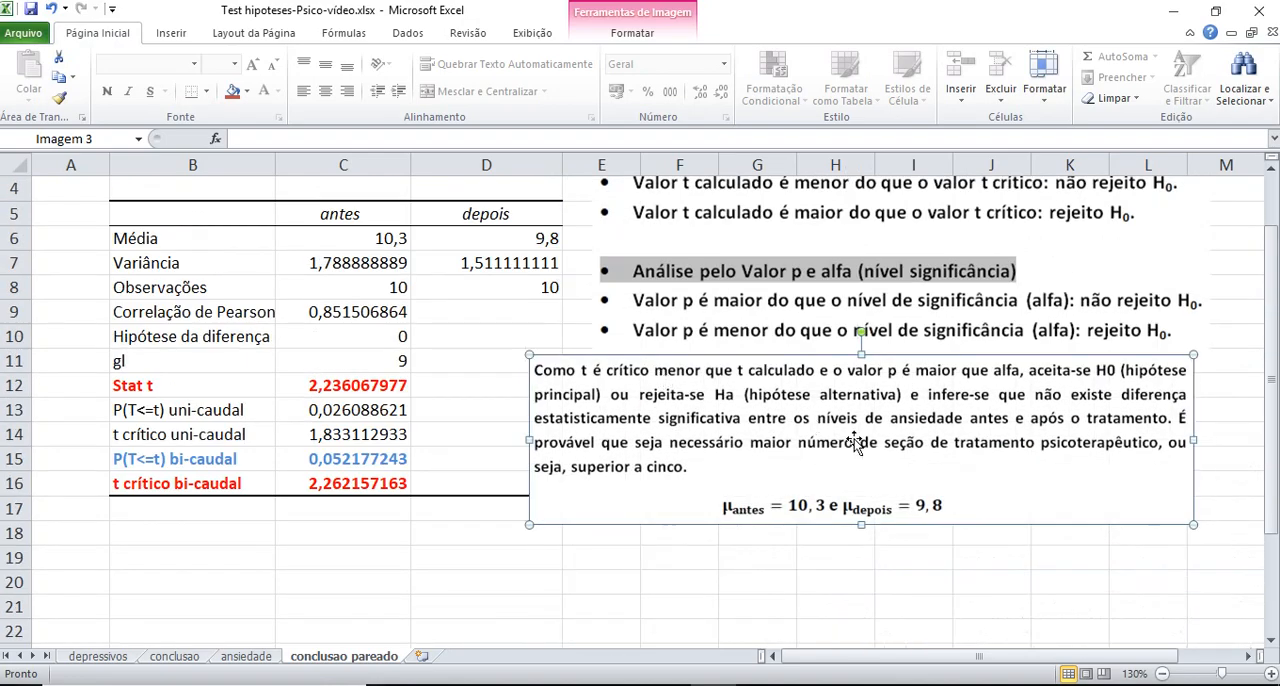
Enlarge the conclusion picture slightly and lower it clear of the decision-rule text
left_click_drag(855, 444, 859, 452)
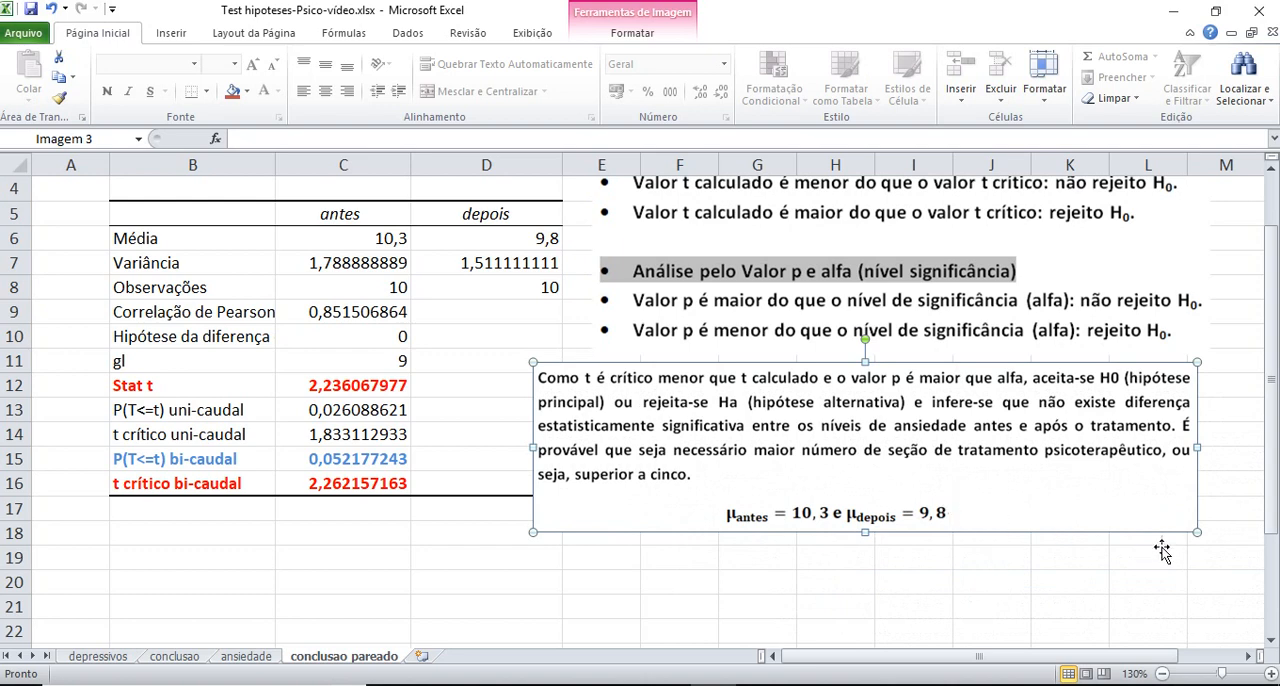
left_click_drag(1195, 534, 1225, 540)
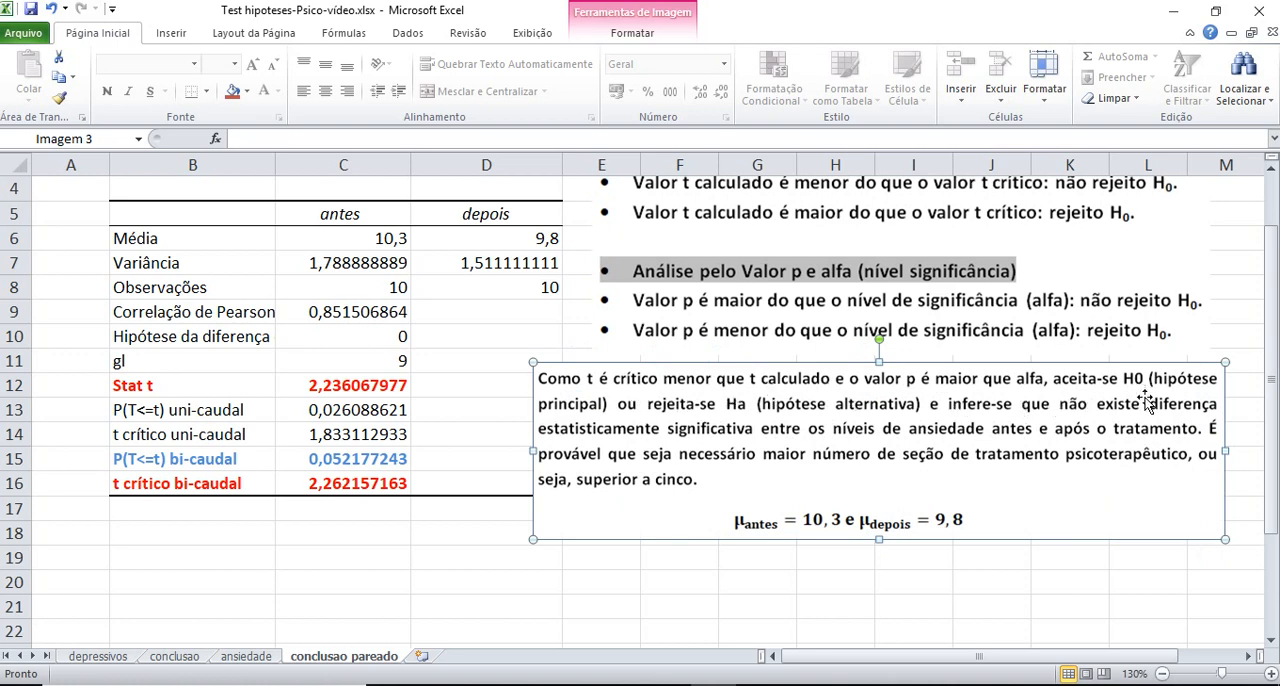
left_click_drag(1148, 402, 1148, 417)
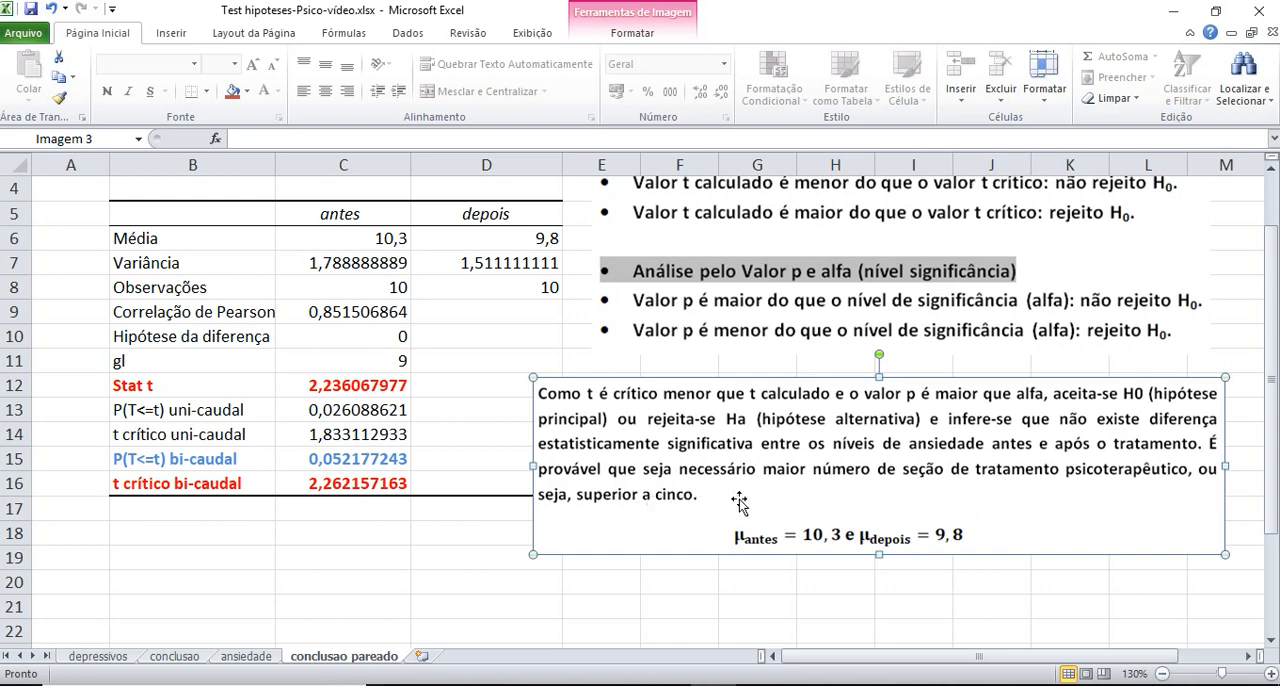
left_click_drag(793, 502, 782, 511)
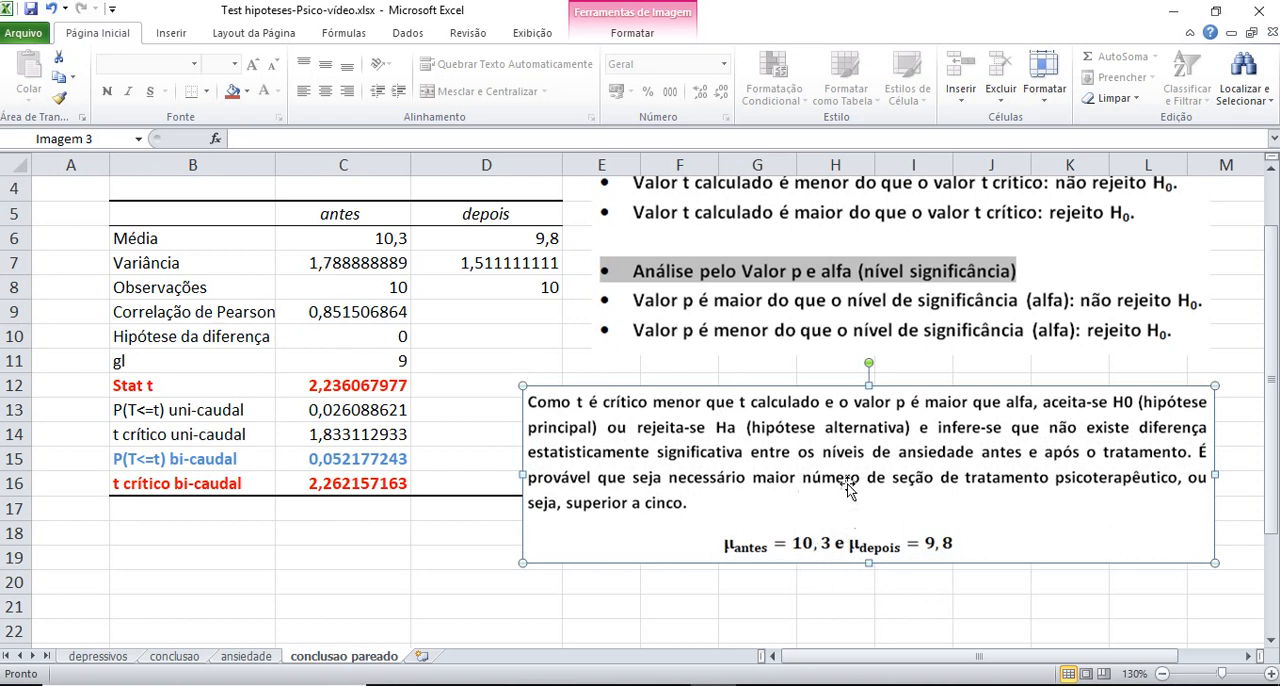
Move the conclusion picture up under the decision rules and shrink it to span columns E to L beside the table
scroll(868, 474, "up", 1)
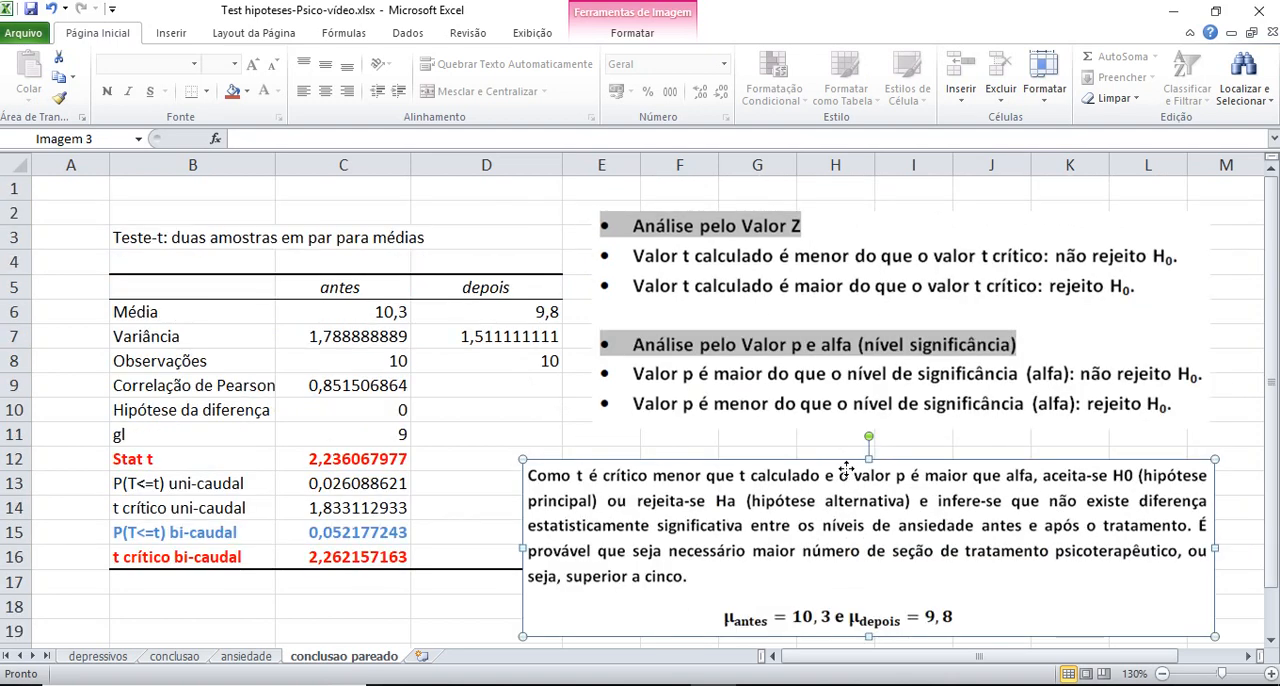
left_click_drag(836, 462, 838, 432)
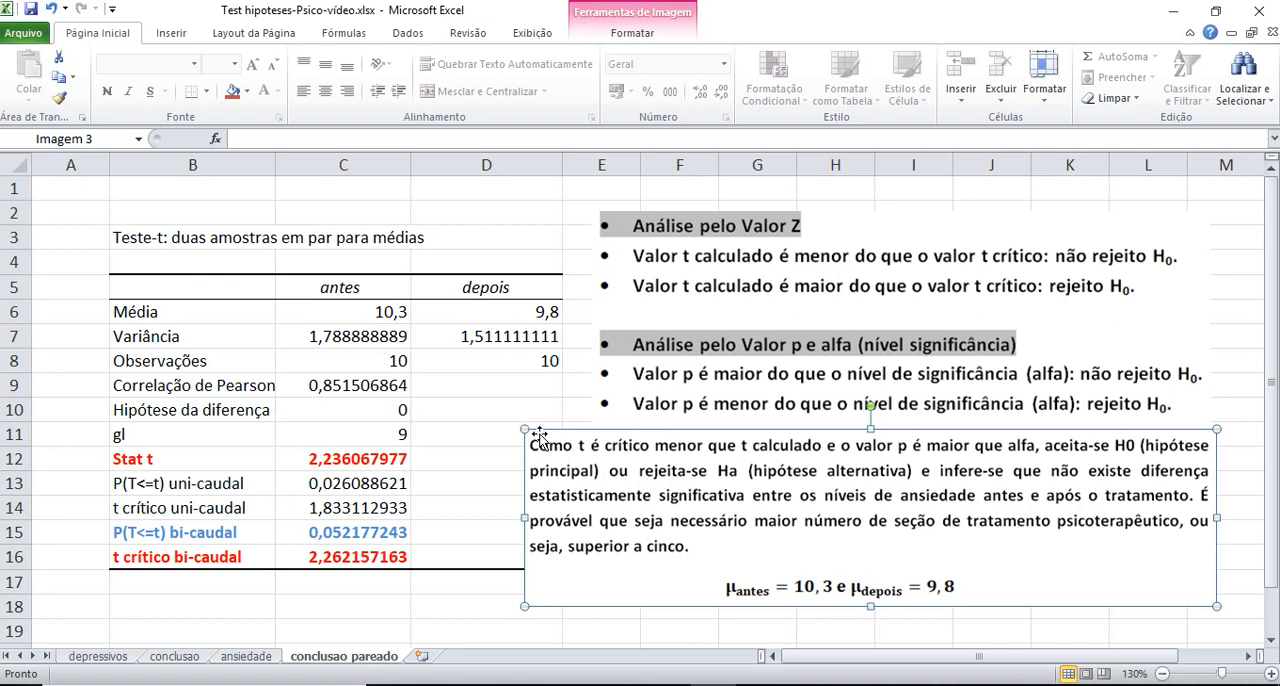
left_click_drag(540, 437, 580, 448)
left_click_drag(810, 495, 802, 490)
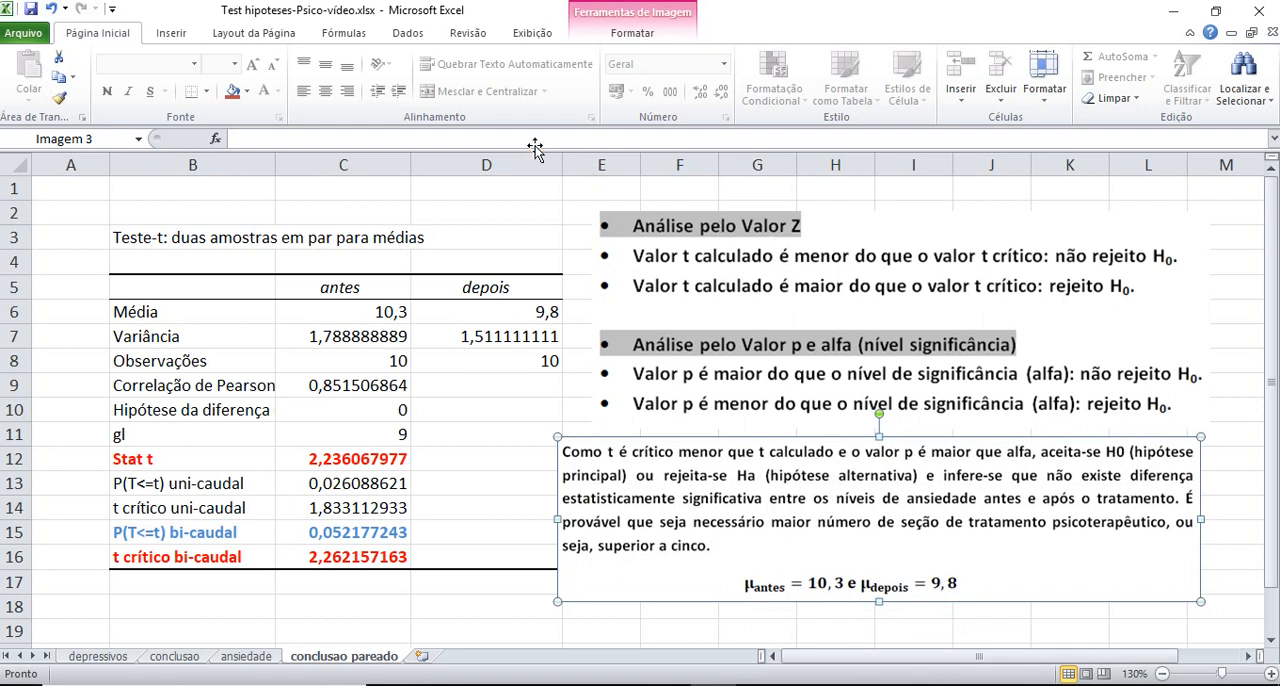
Open the data analysis tool list and examine the available t-test and z-test options at its end
left_click(402, 36)
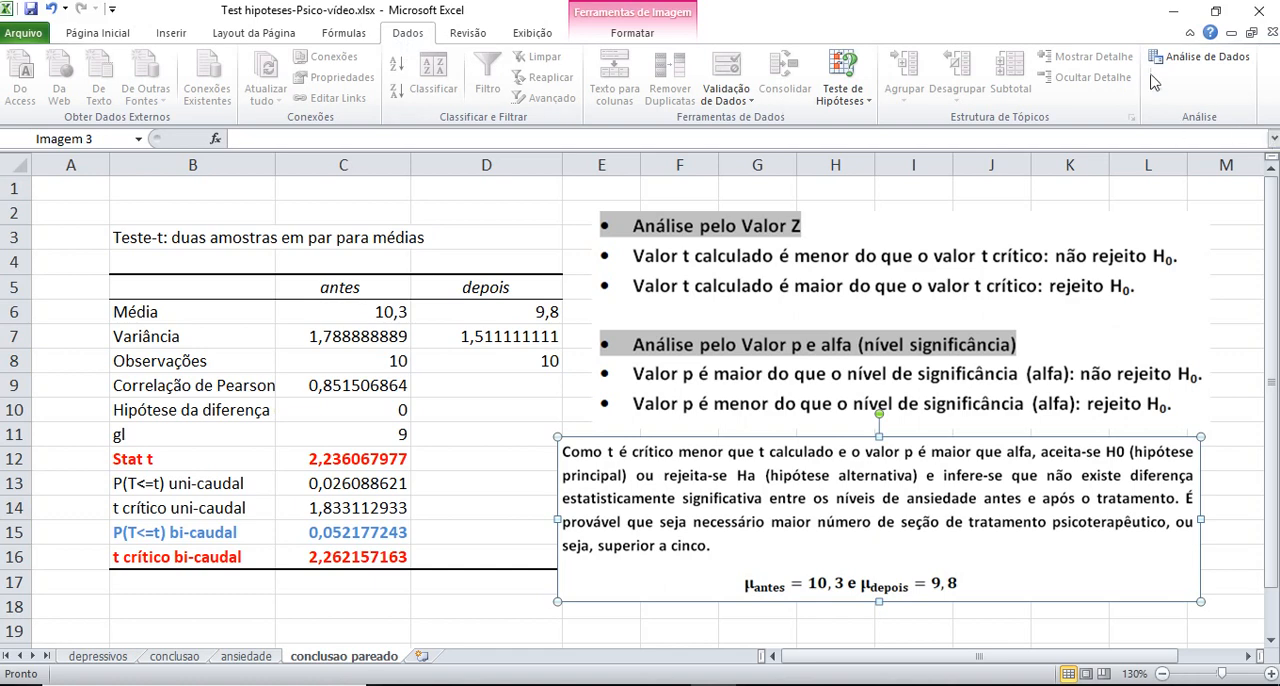
left_click(1199, 62)
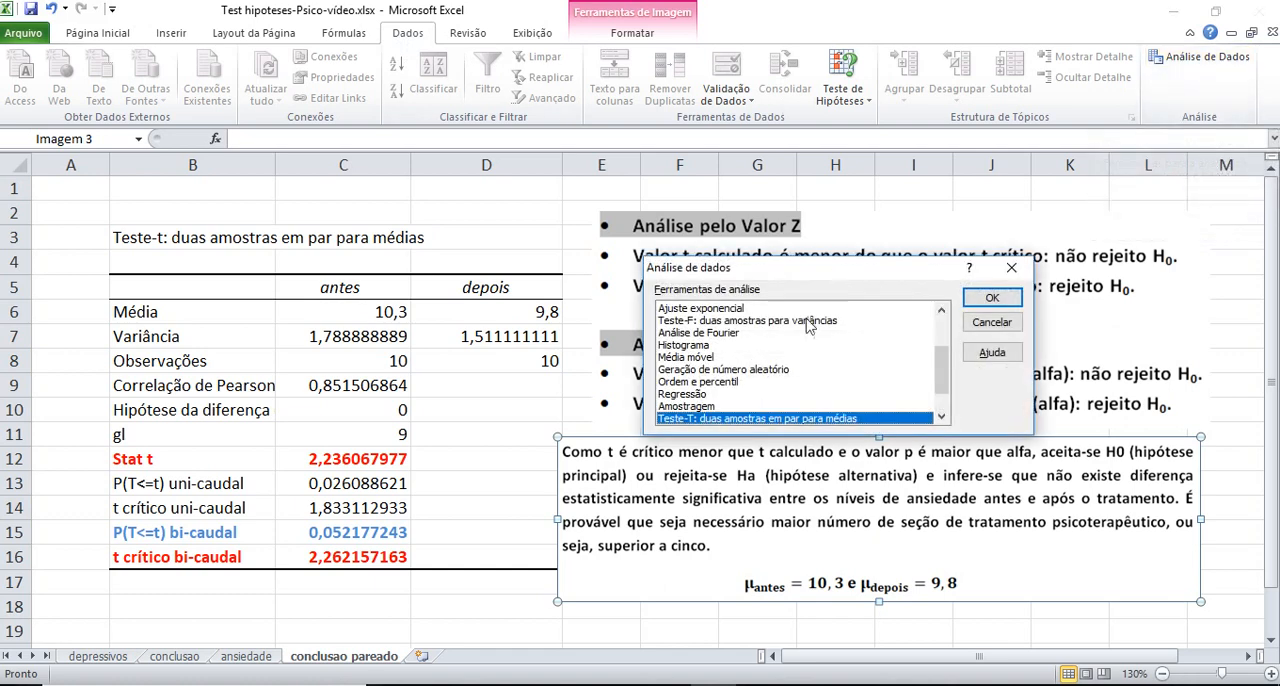
left_click_drag(806, 282, 808, 250)
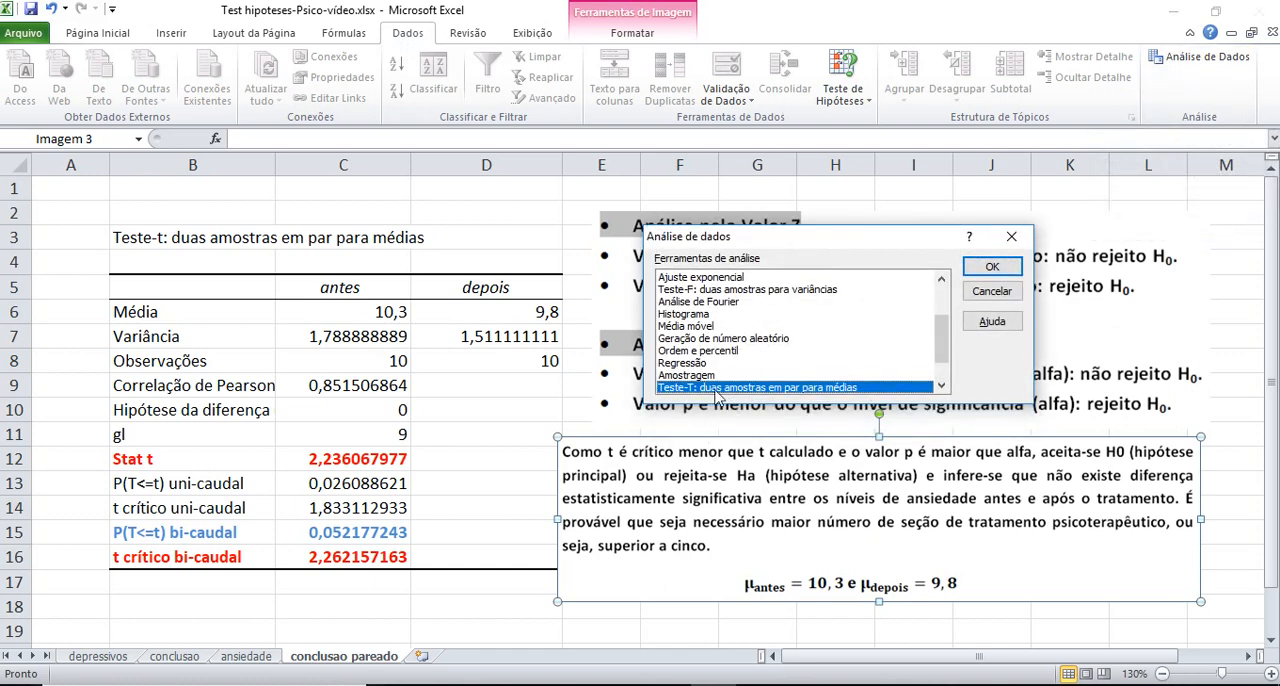
left_click(941, 387)
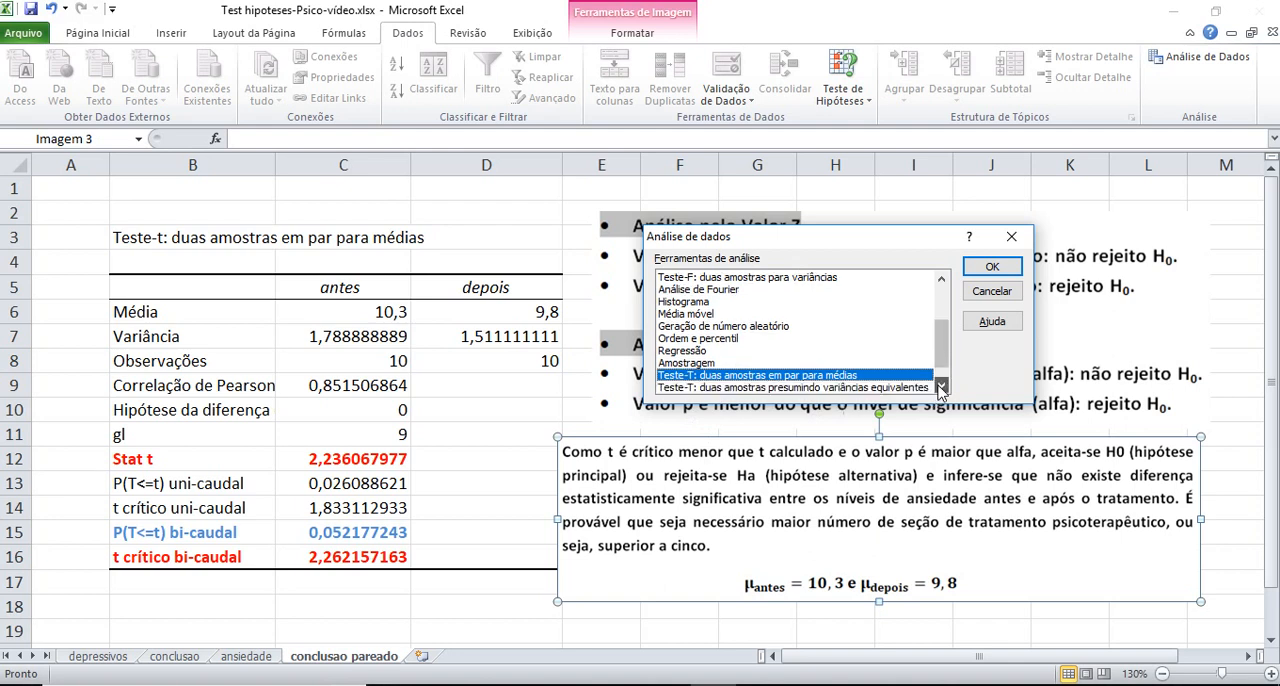
left_click(941, 387)
left_click(941, 387)
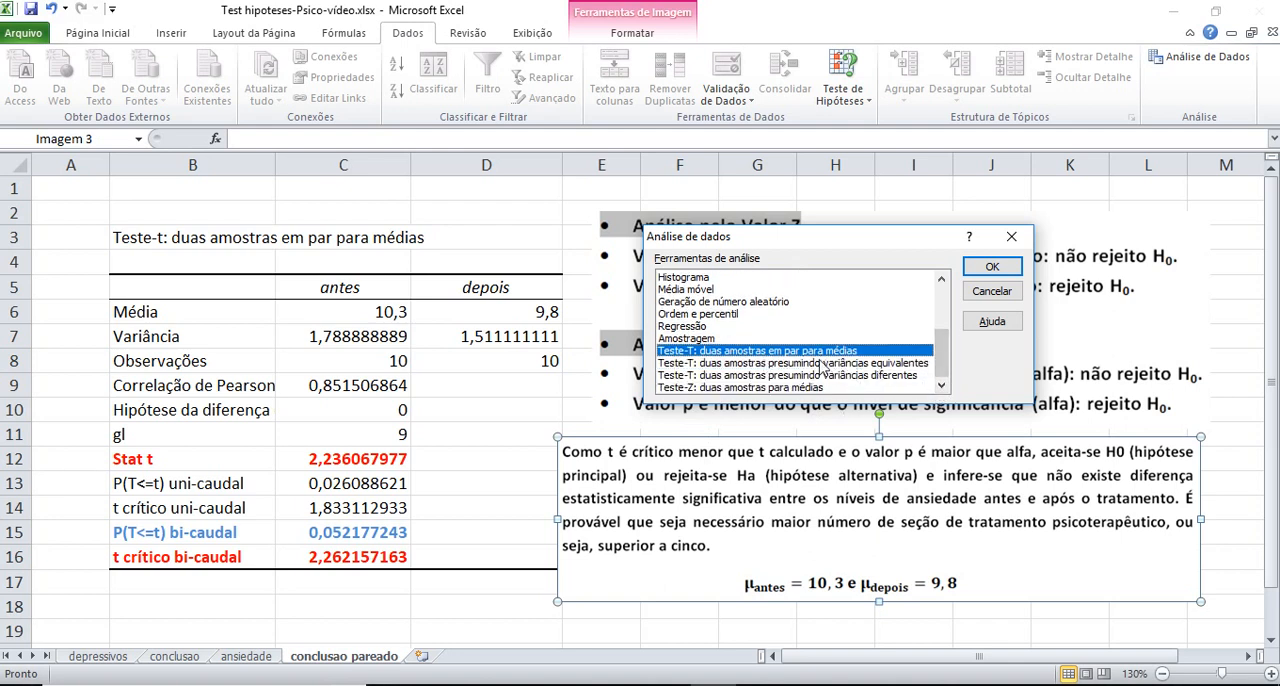